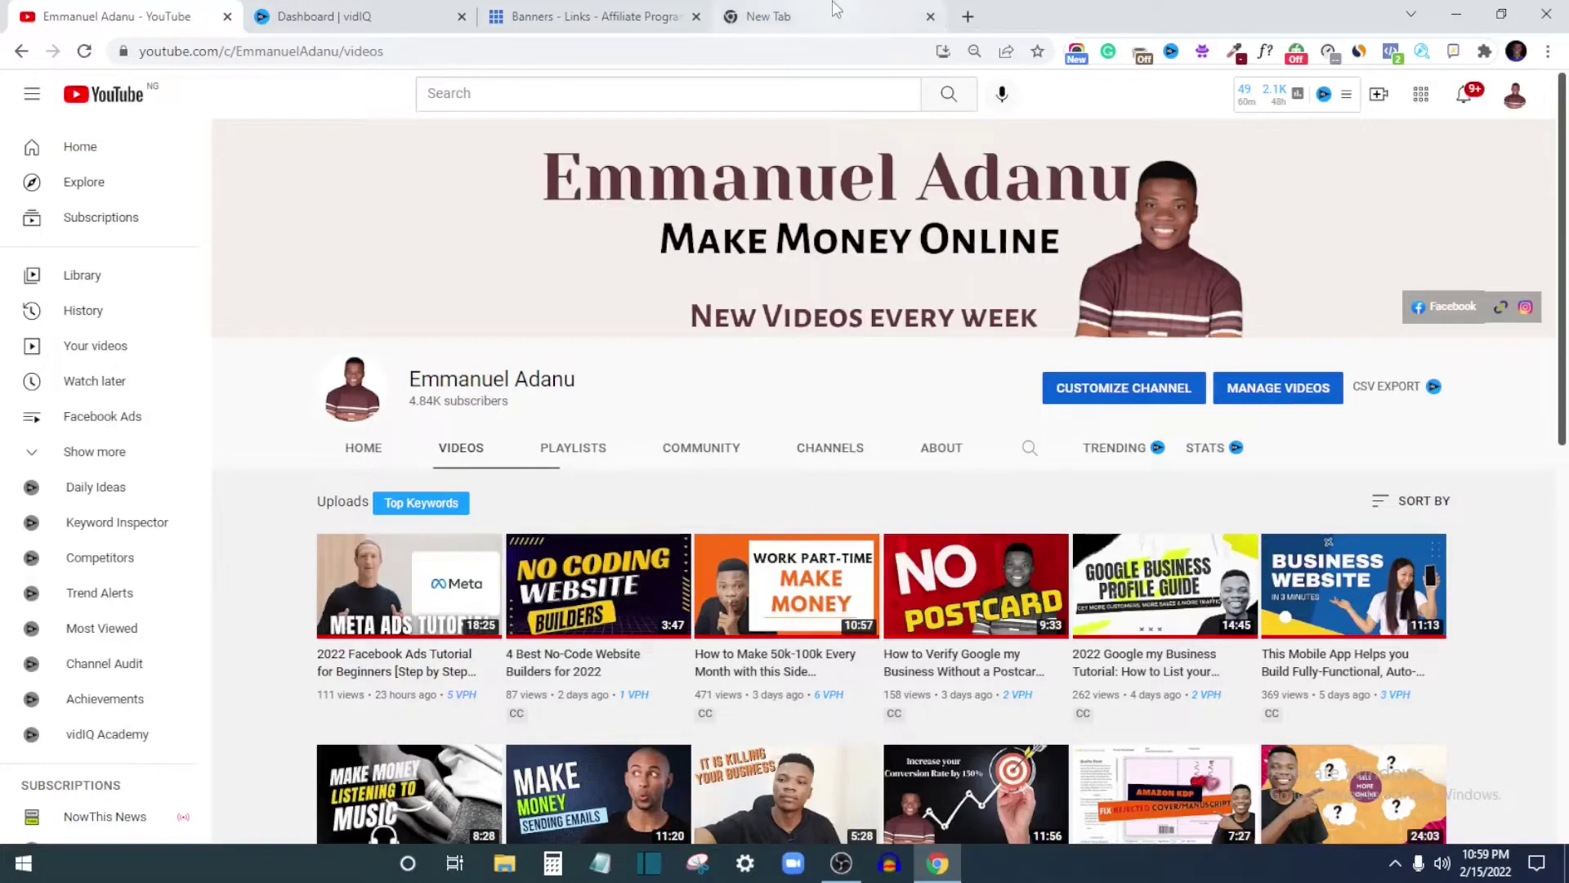
Search Google for "bluehost" in the empty browser tab.
click(768, 16)
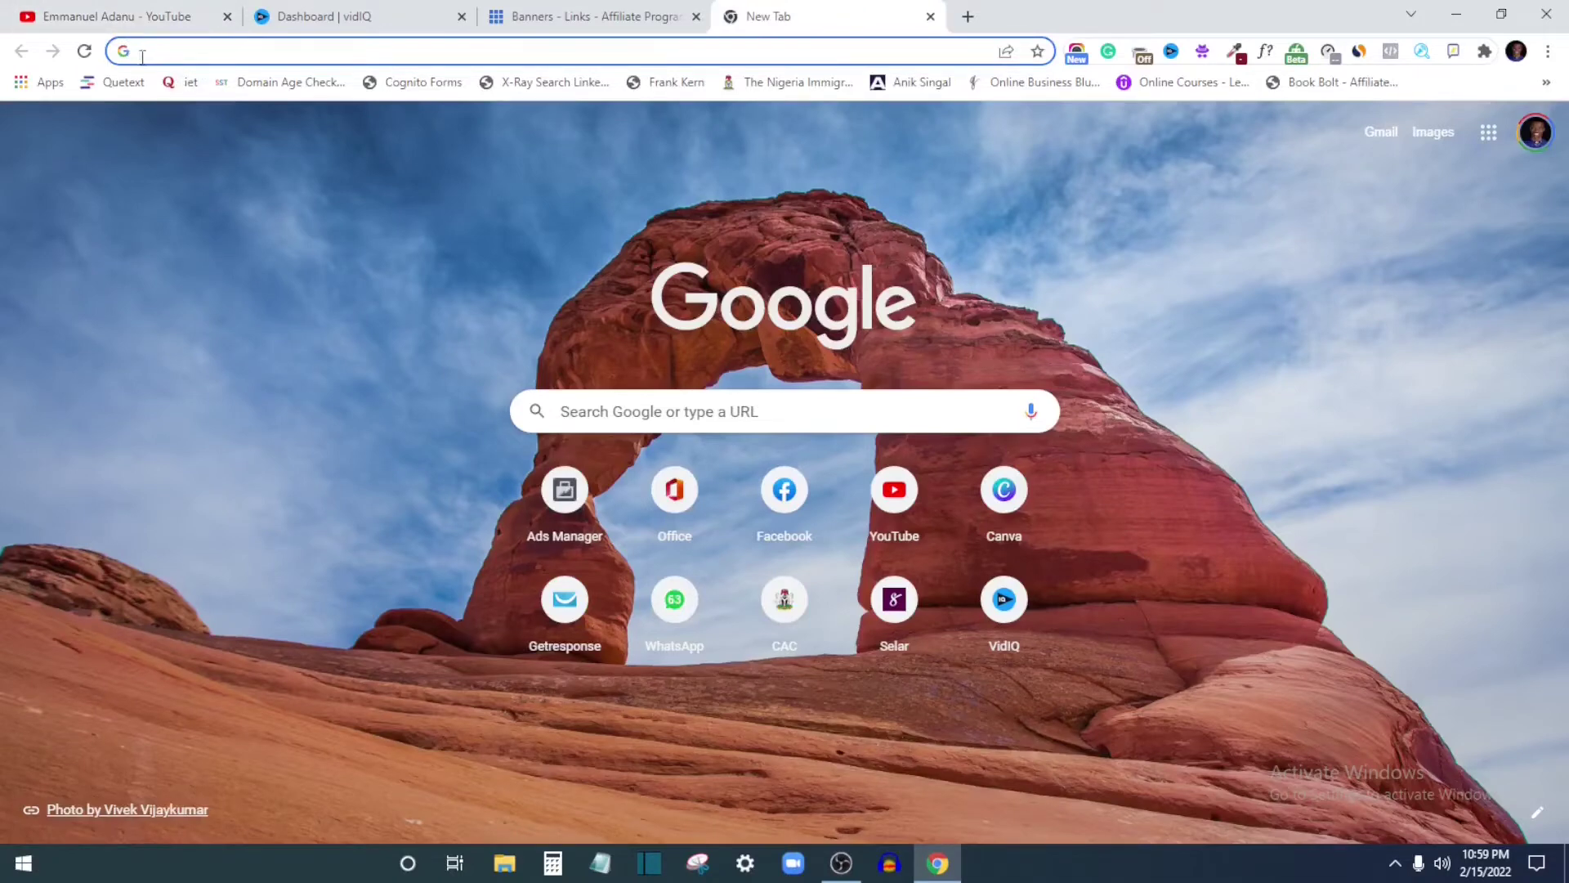
text(bluehost)
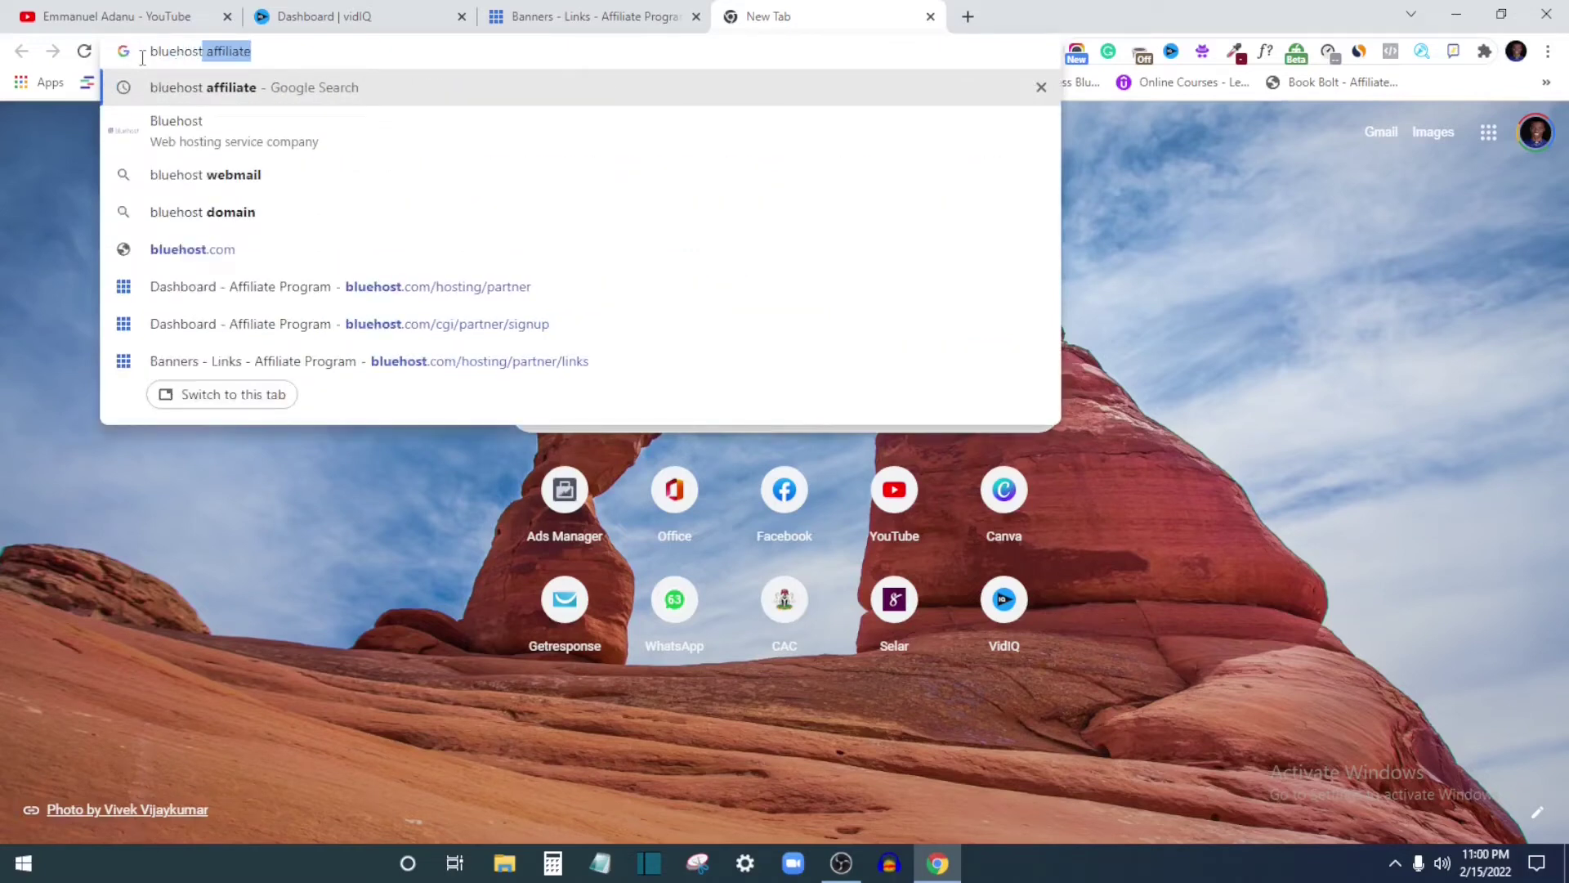
key(BackSpace)
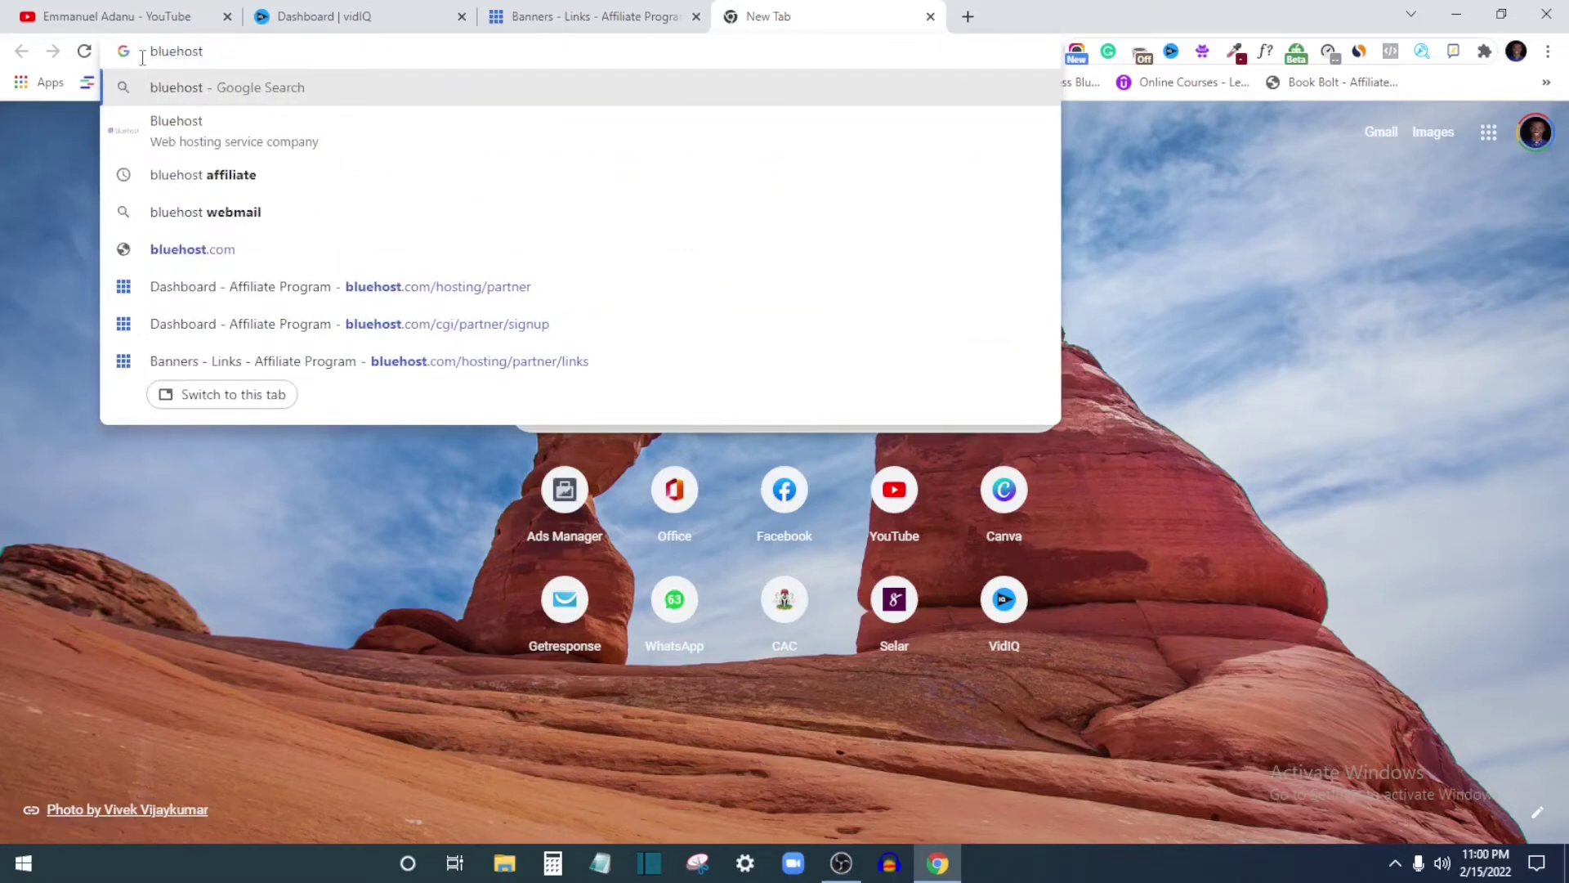
key(Return)
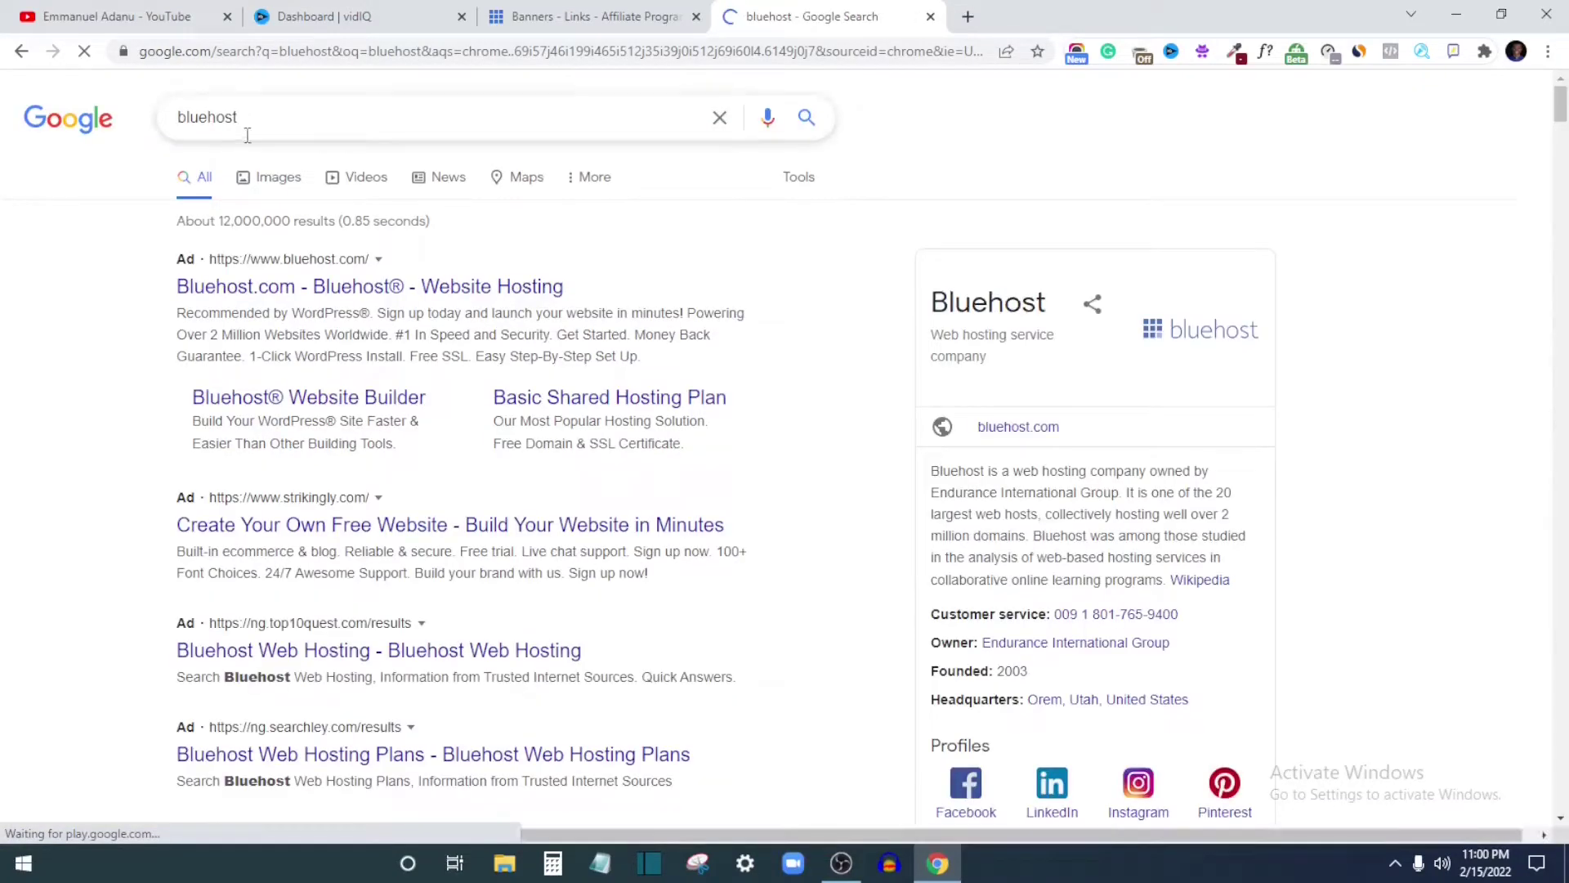
Examine the ads, organic listings and related questions in the Google results for bluehost.
scroll(290, 625, down, 2)
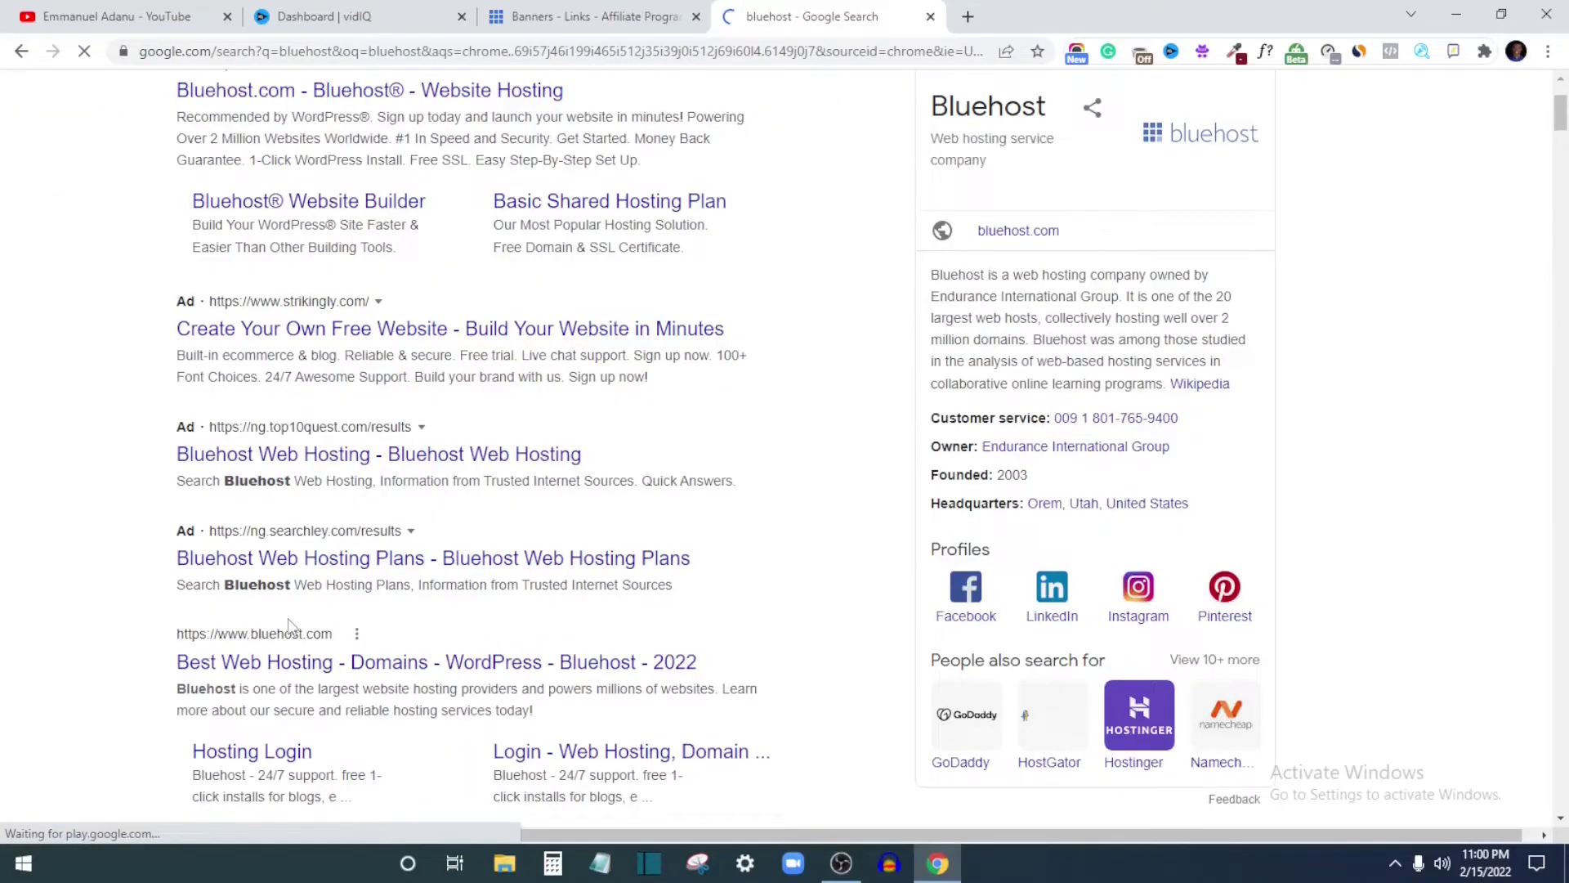
scroll(290, 625, up, 2)
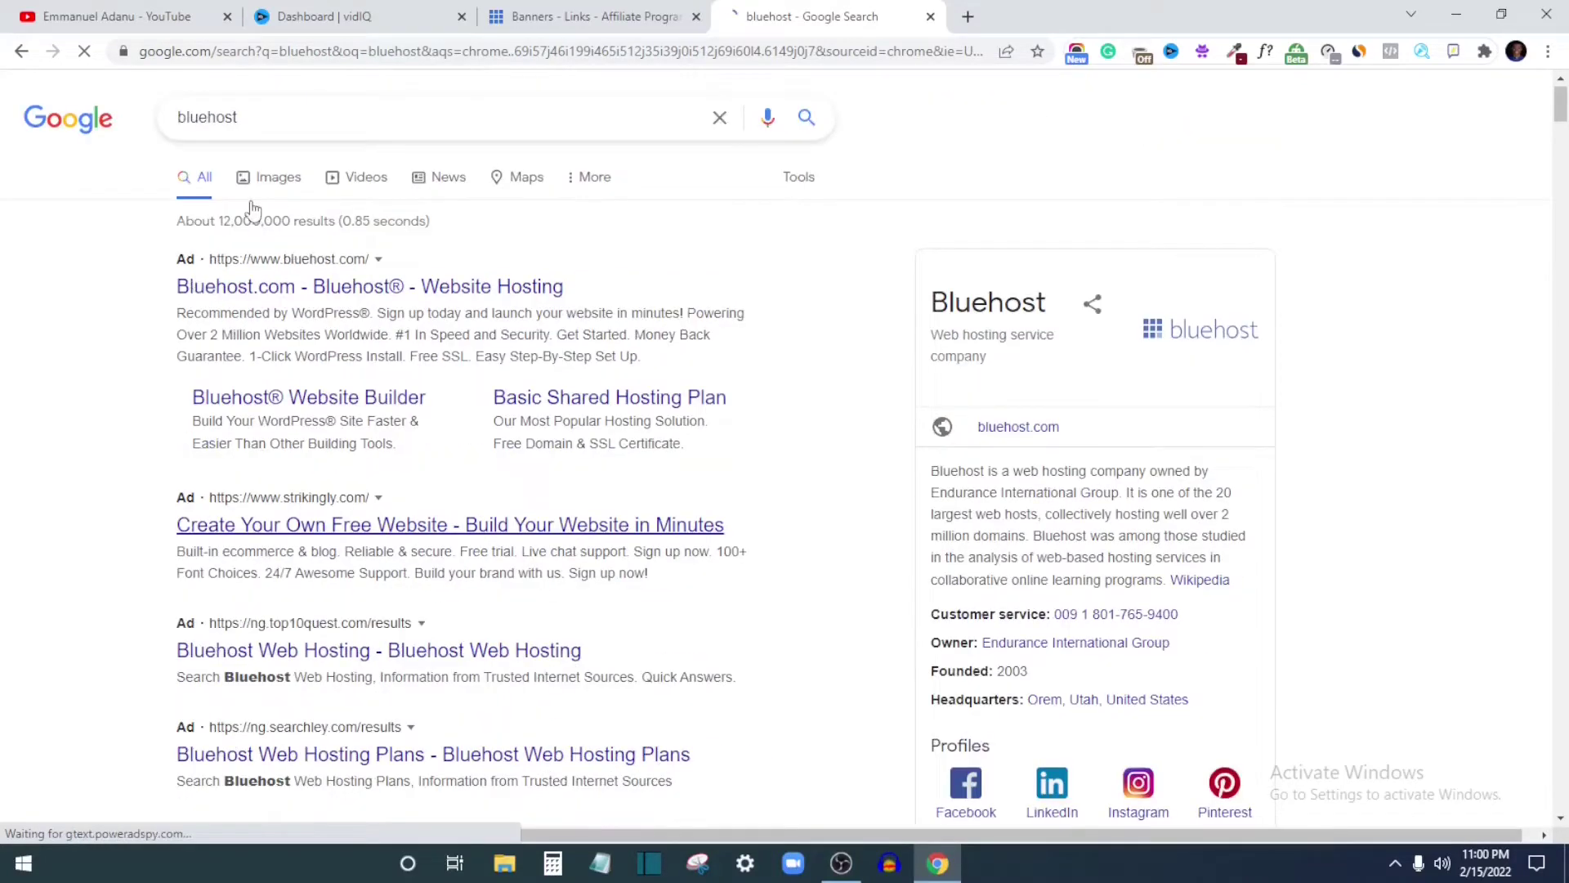
scroll(252, 211, down, 1)
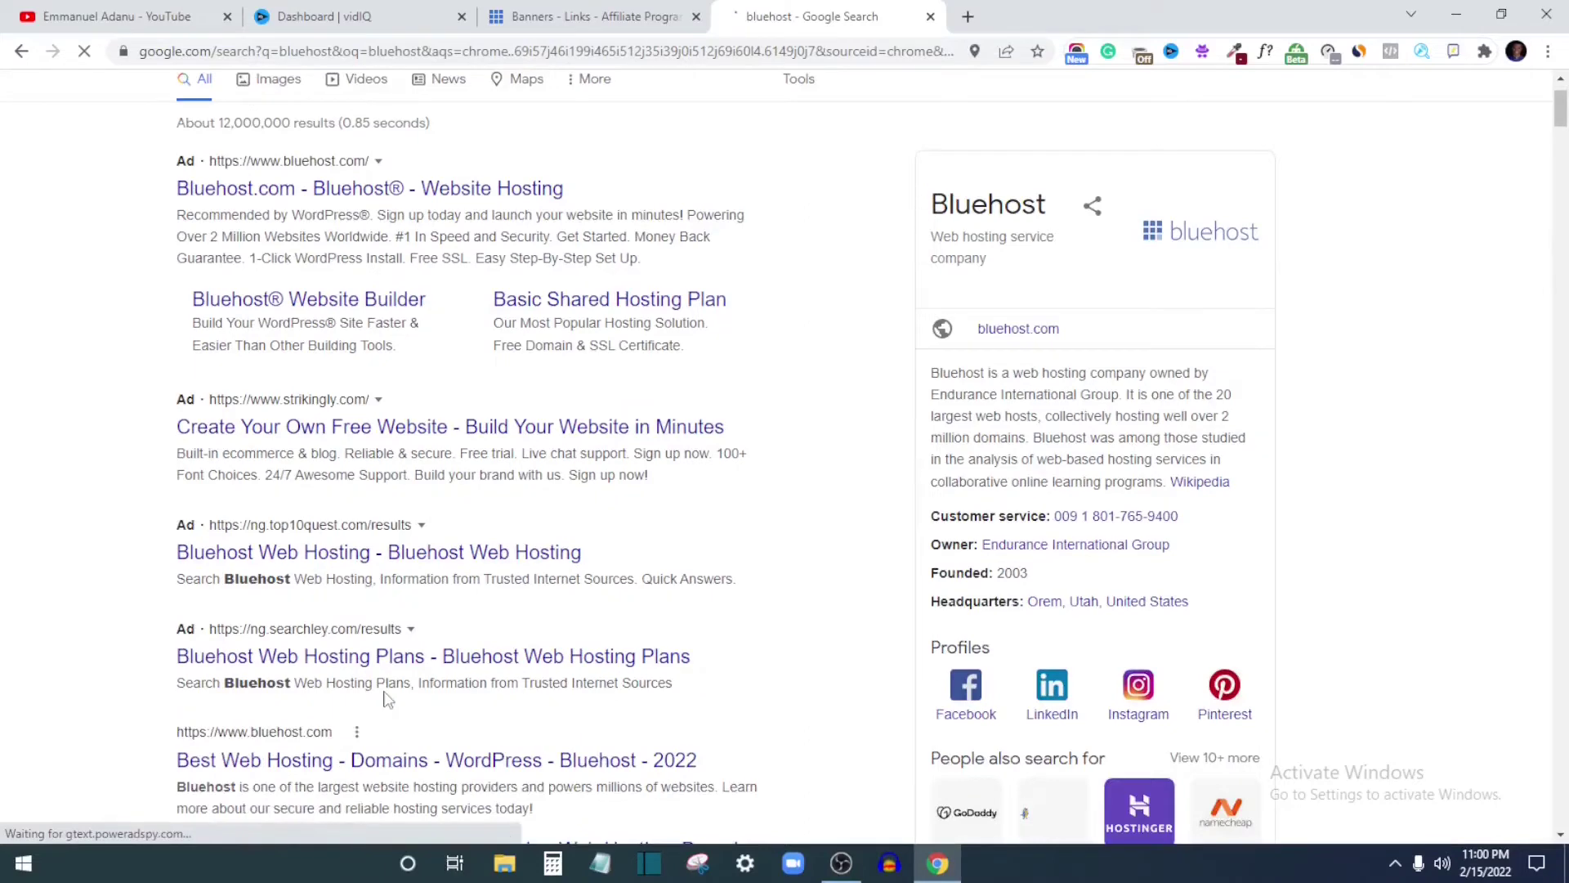
scroll(387, 699, up, 1)
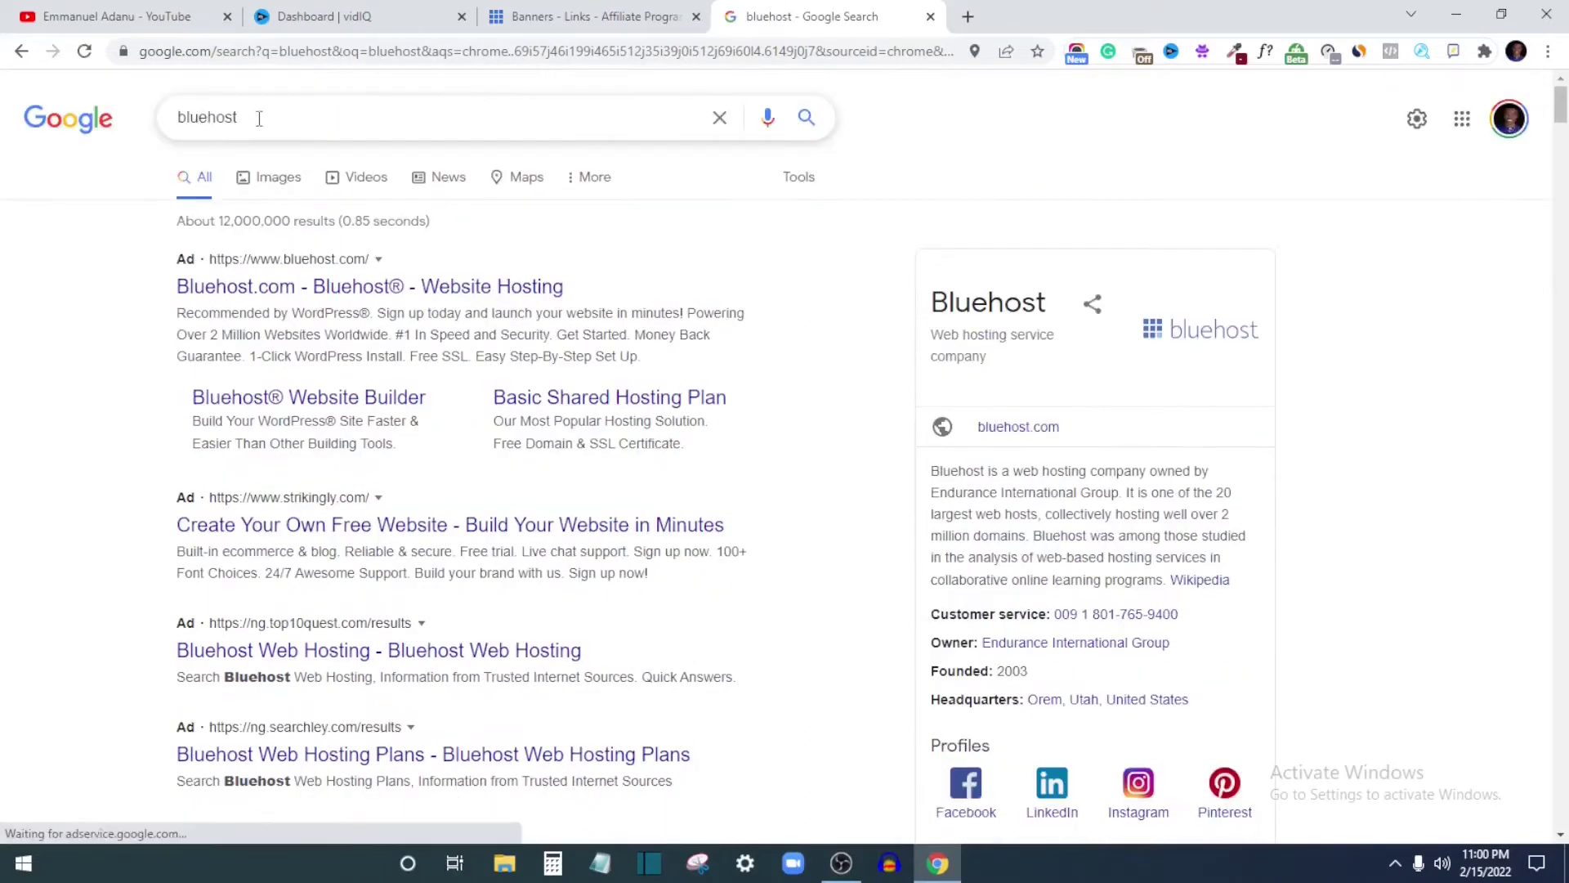
drag(259, 119, 161, 147)
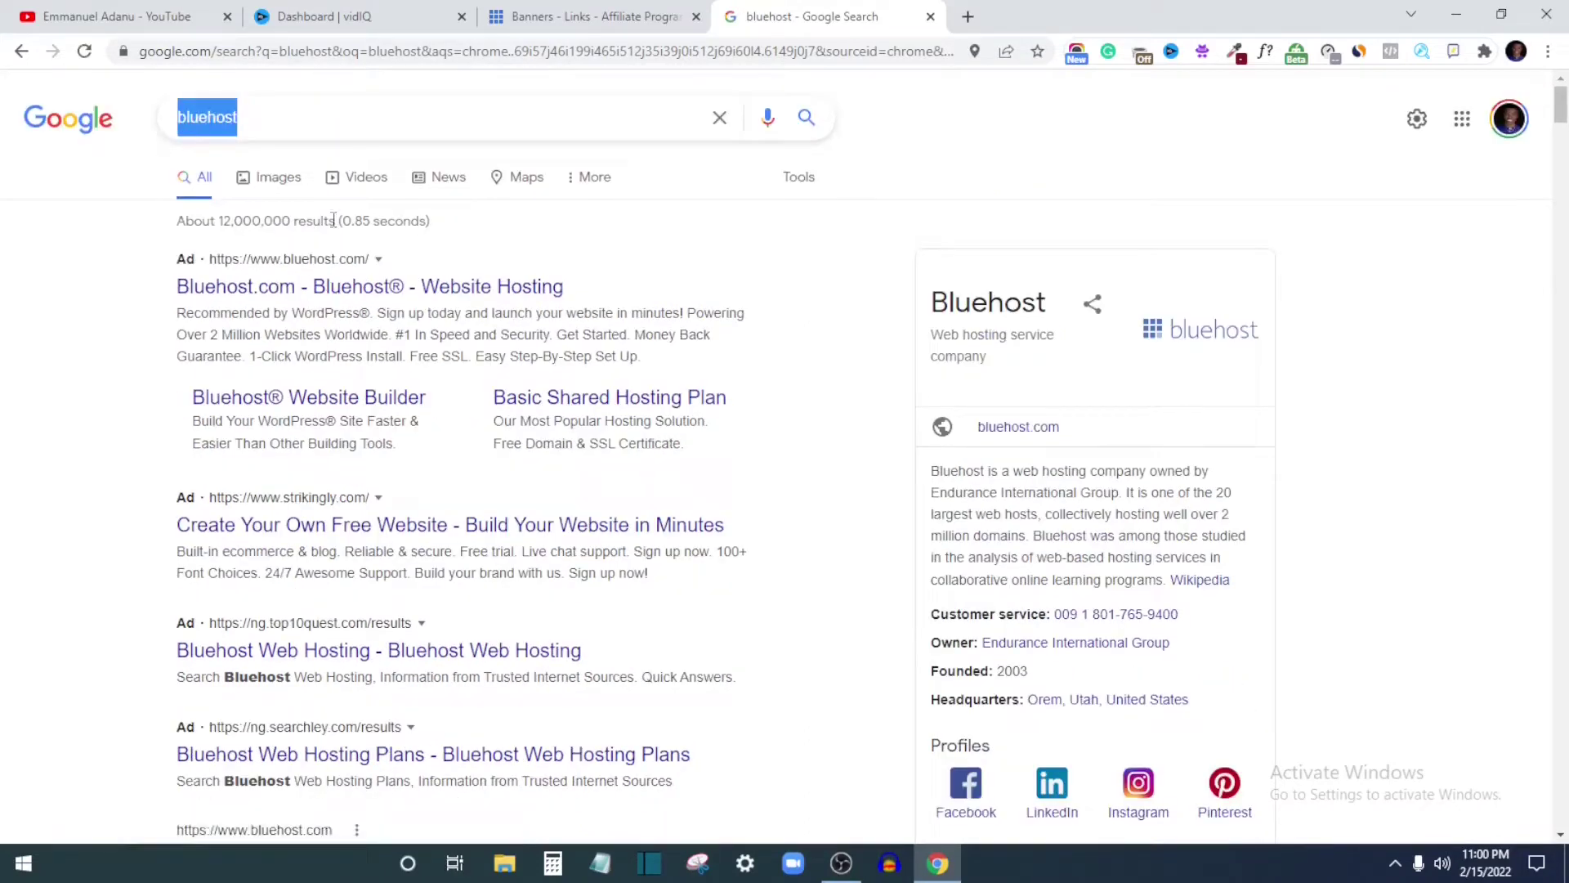
scroll(315, 413, down, 2)
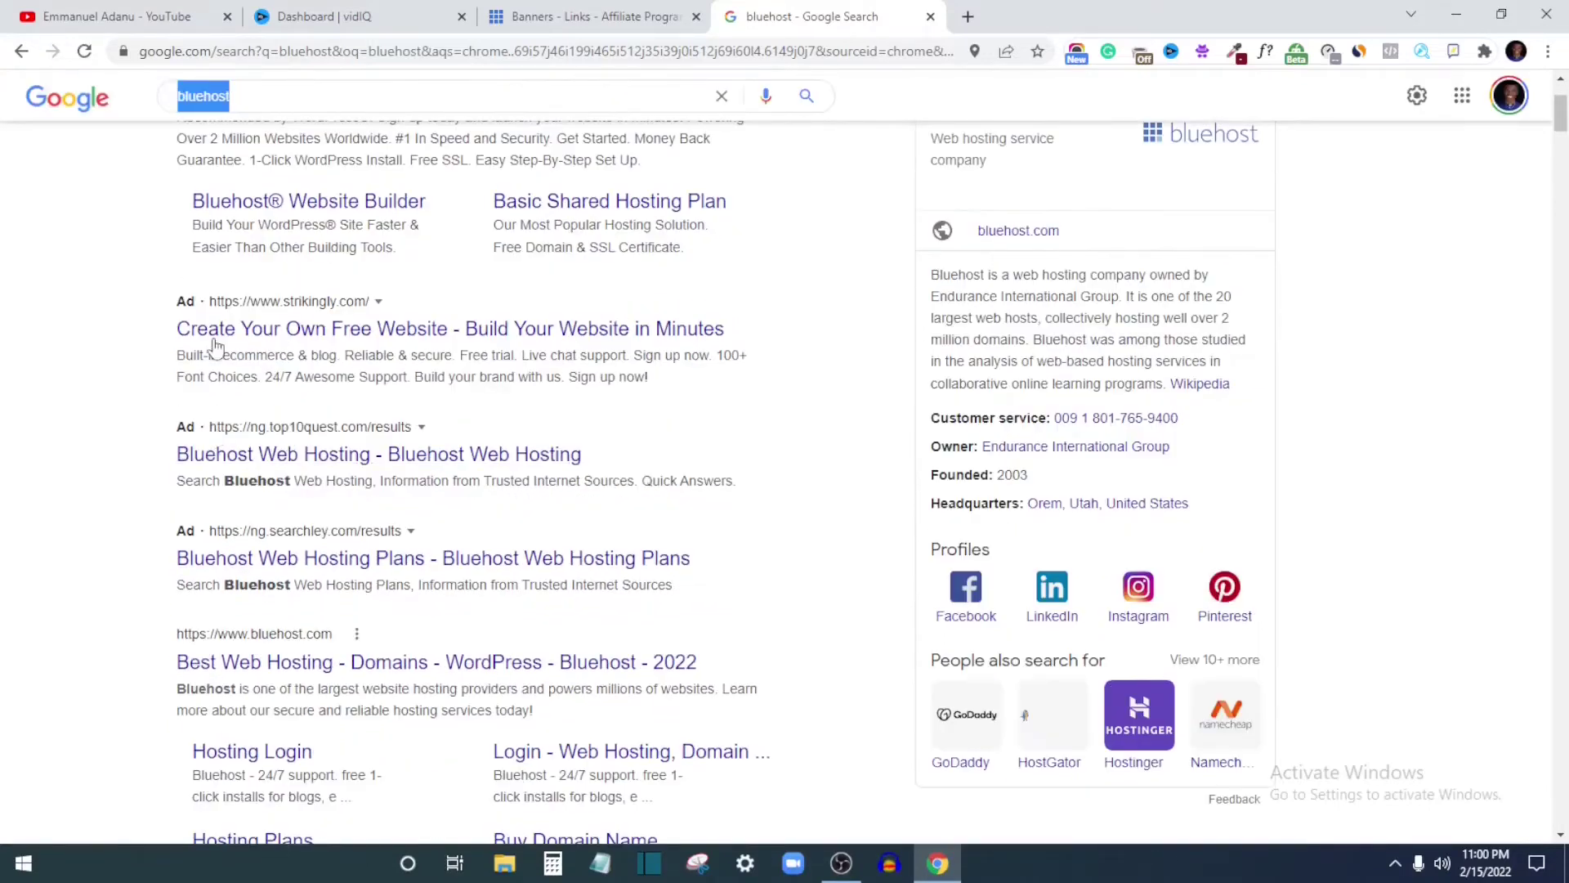
scroll(353, 481, down, 7)
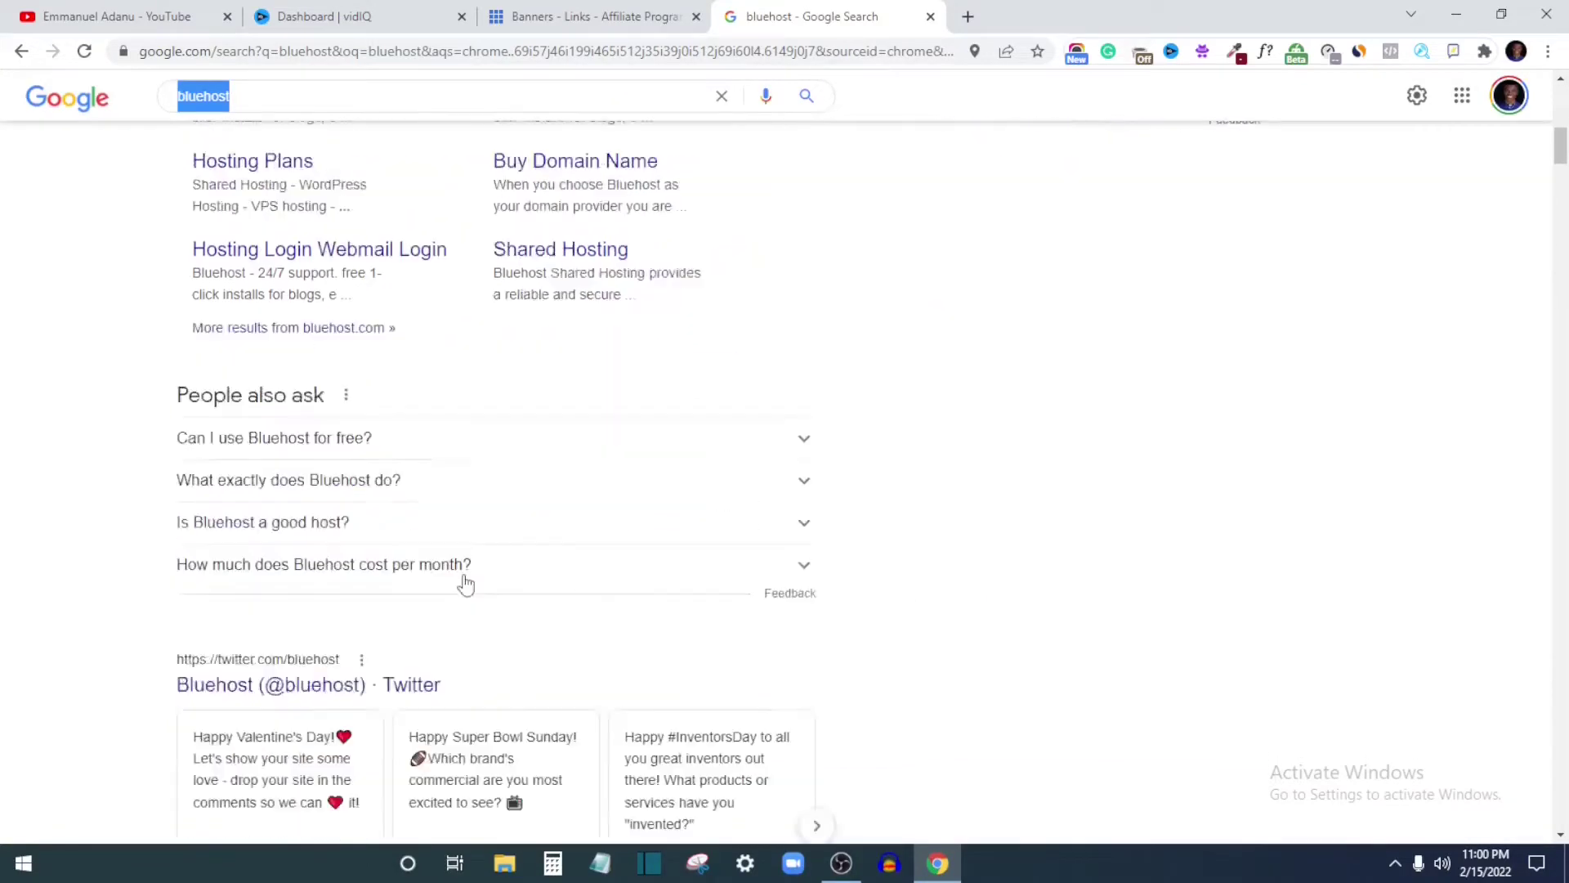
scroll(466, 571, up, 1)
scroll(466, 570, up, 9)
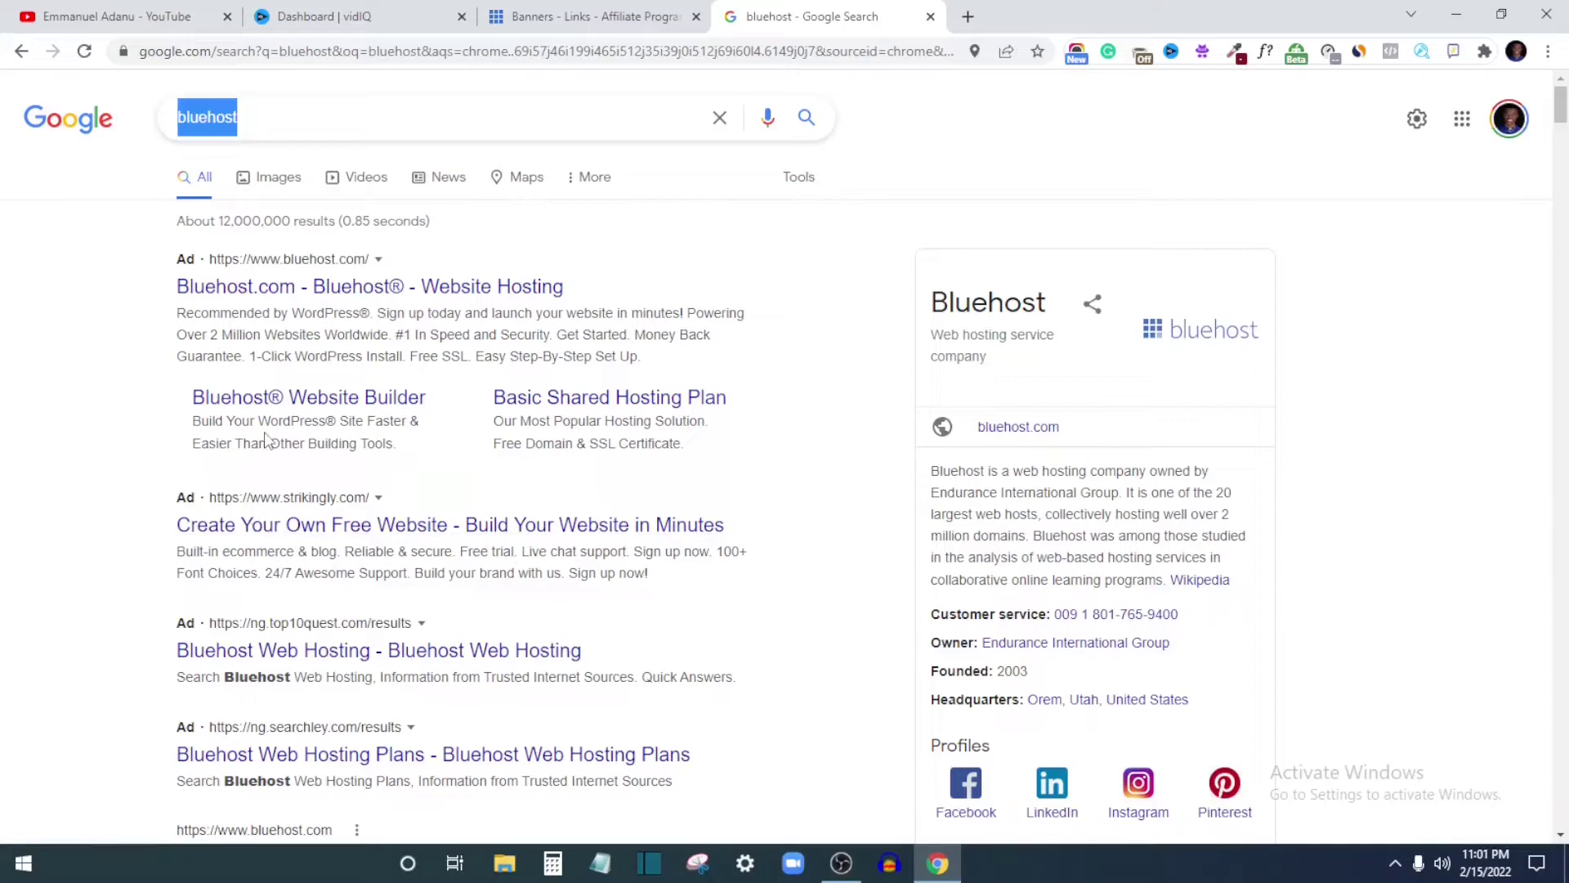
Look over the uploaded videos on the YouTube channel page and compare them with the bluehost search results.
click(123, 16)
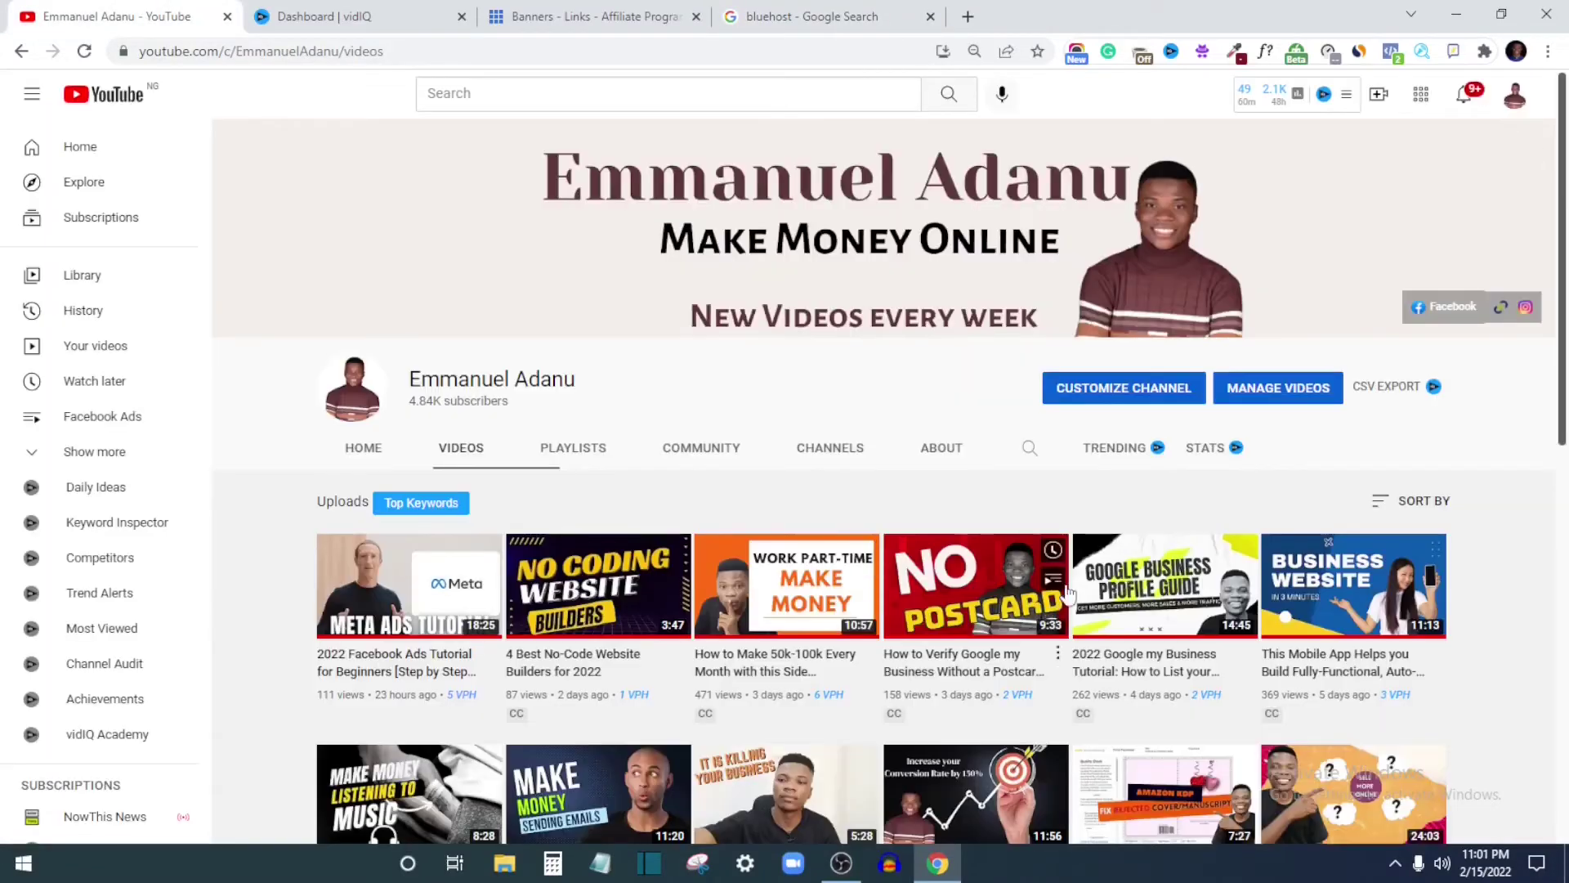
scroll(736, 620, down, 3)
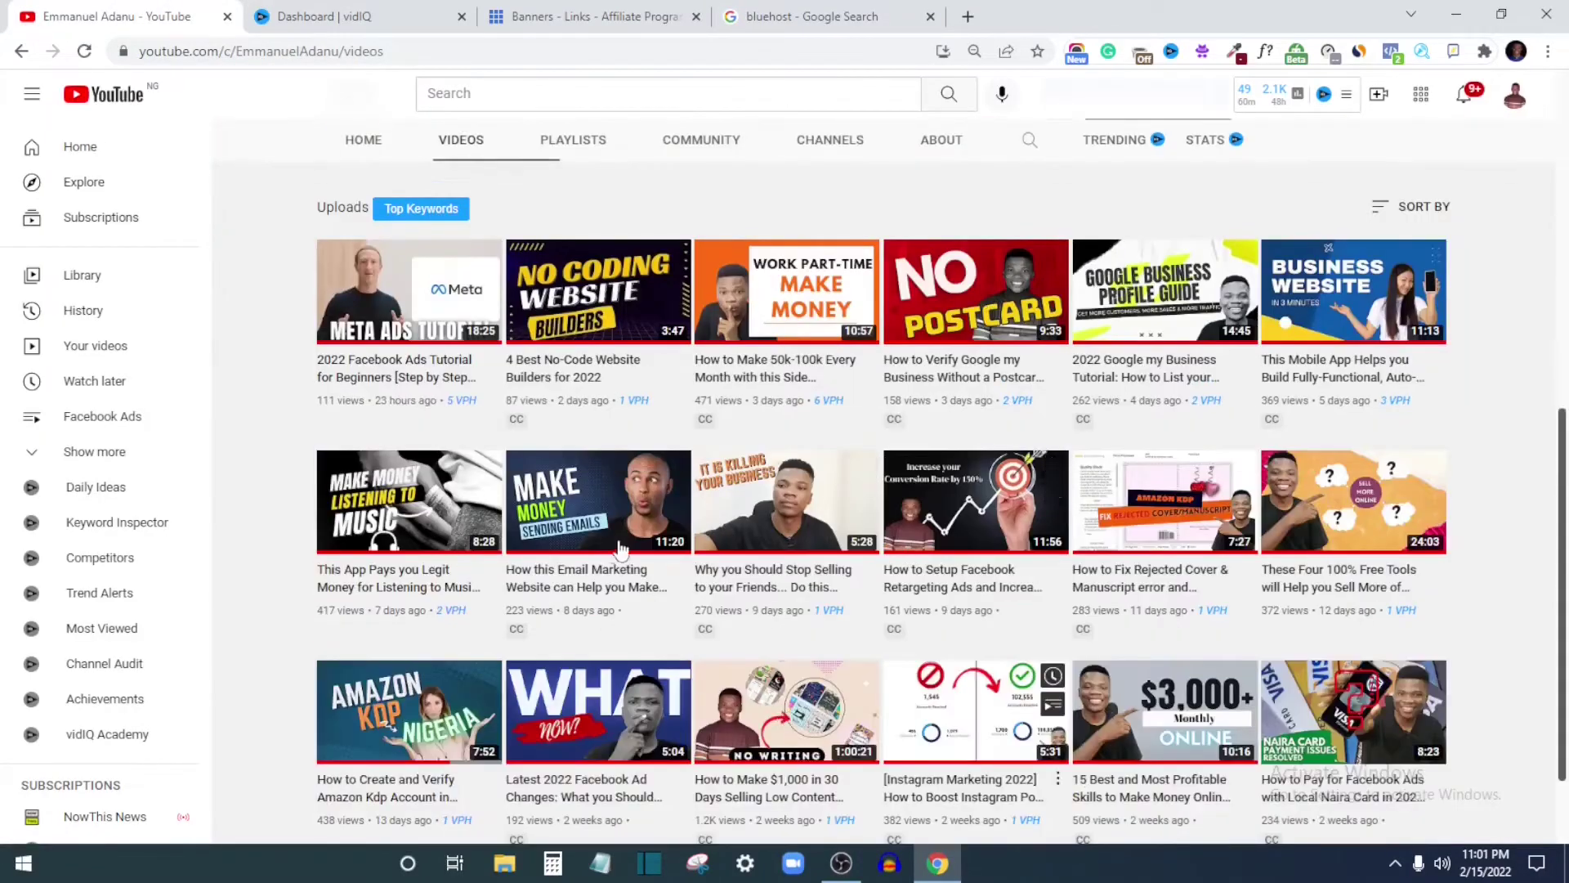
scroll(407, 271, up, 3)
click(819, 18)
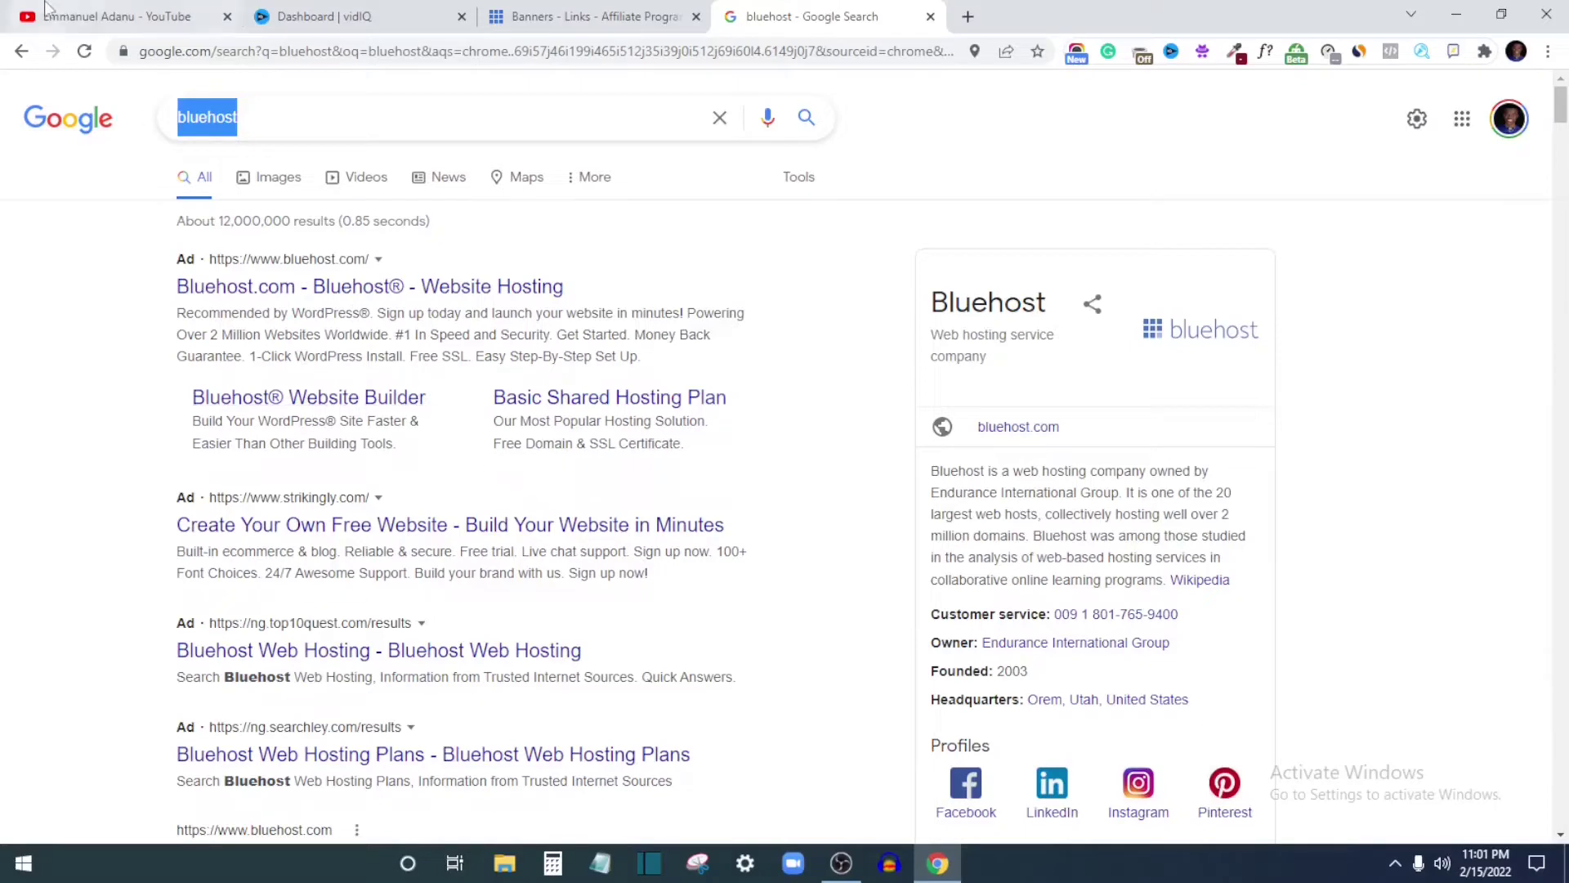
click(88, 18)
scroll(595, 600, down, 2)
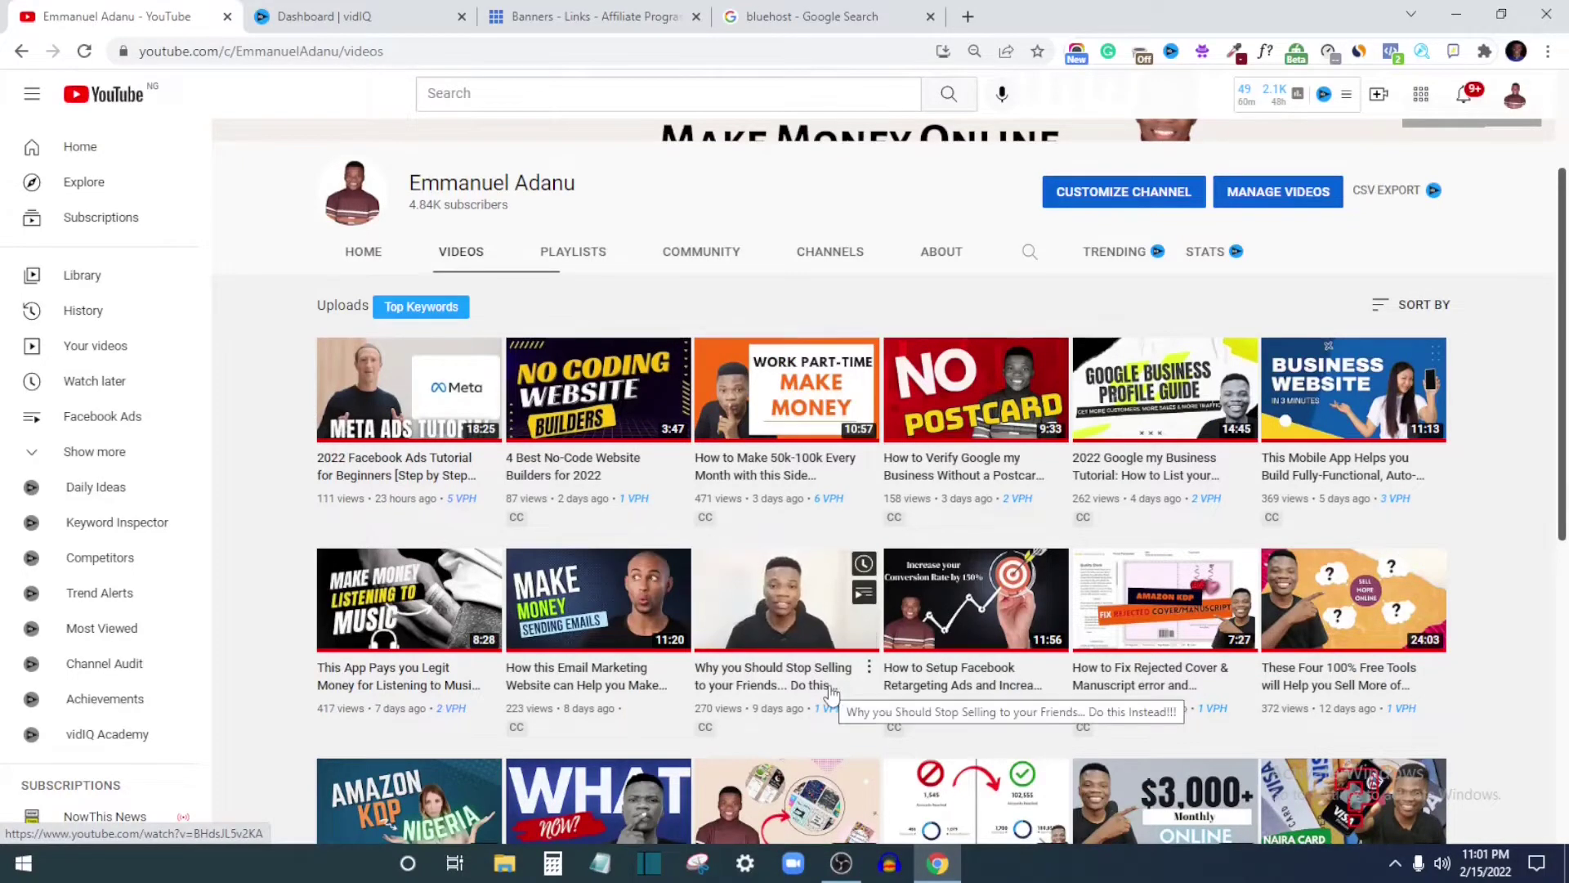
scroll(842, 690, up, 2)
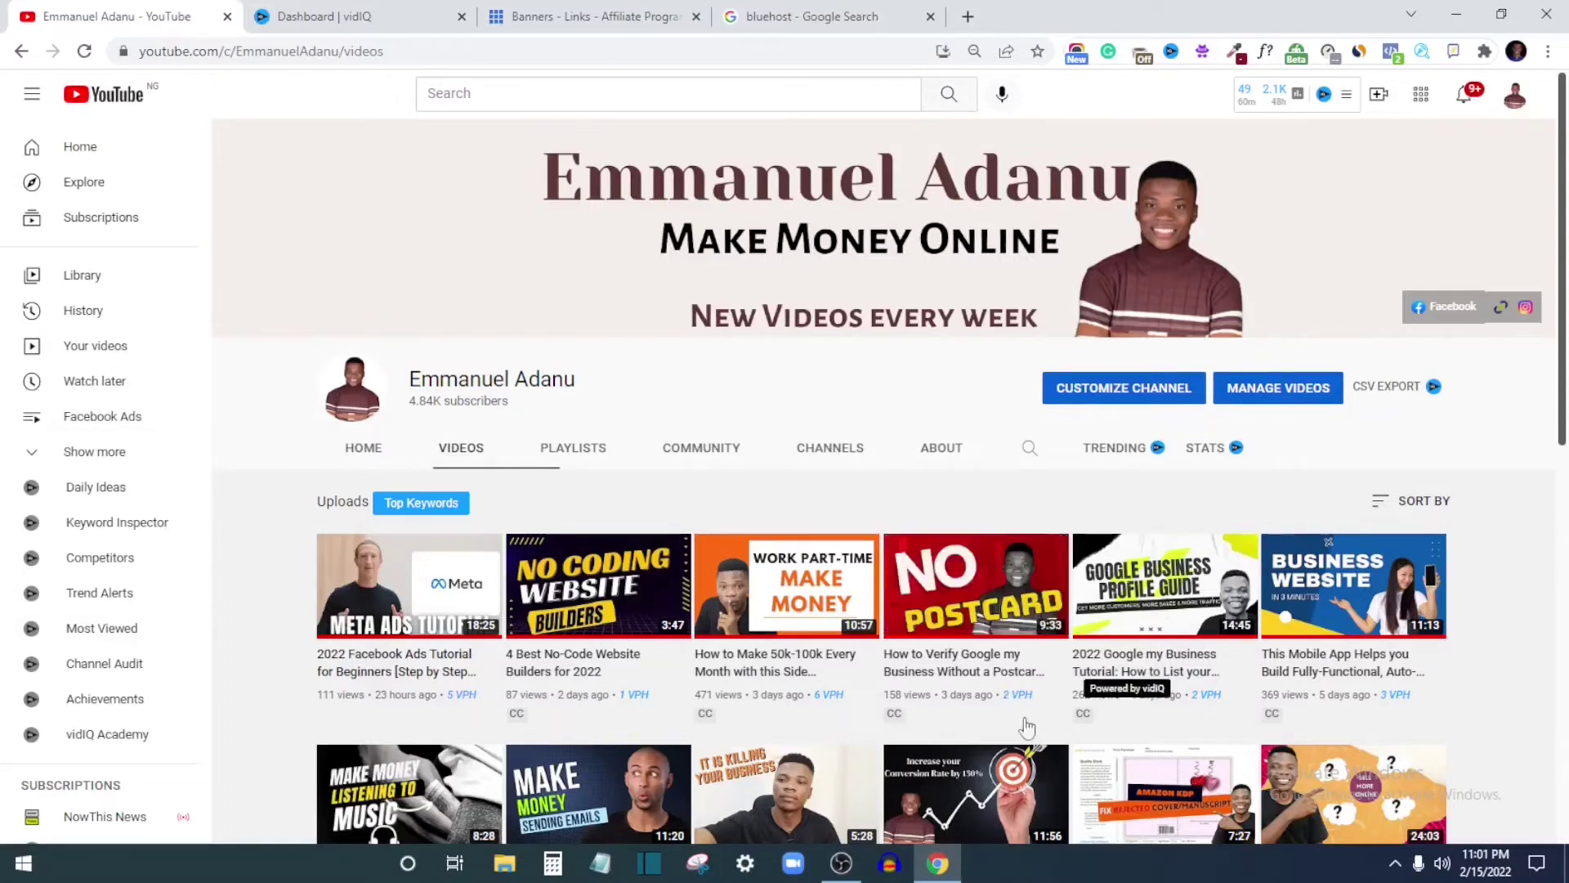
Open the Google Ads home page, ads.google.com, in a new incognito window and accept its cookie notice.
click(938, 862)
right_click(939, 862)
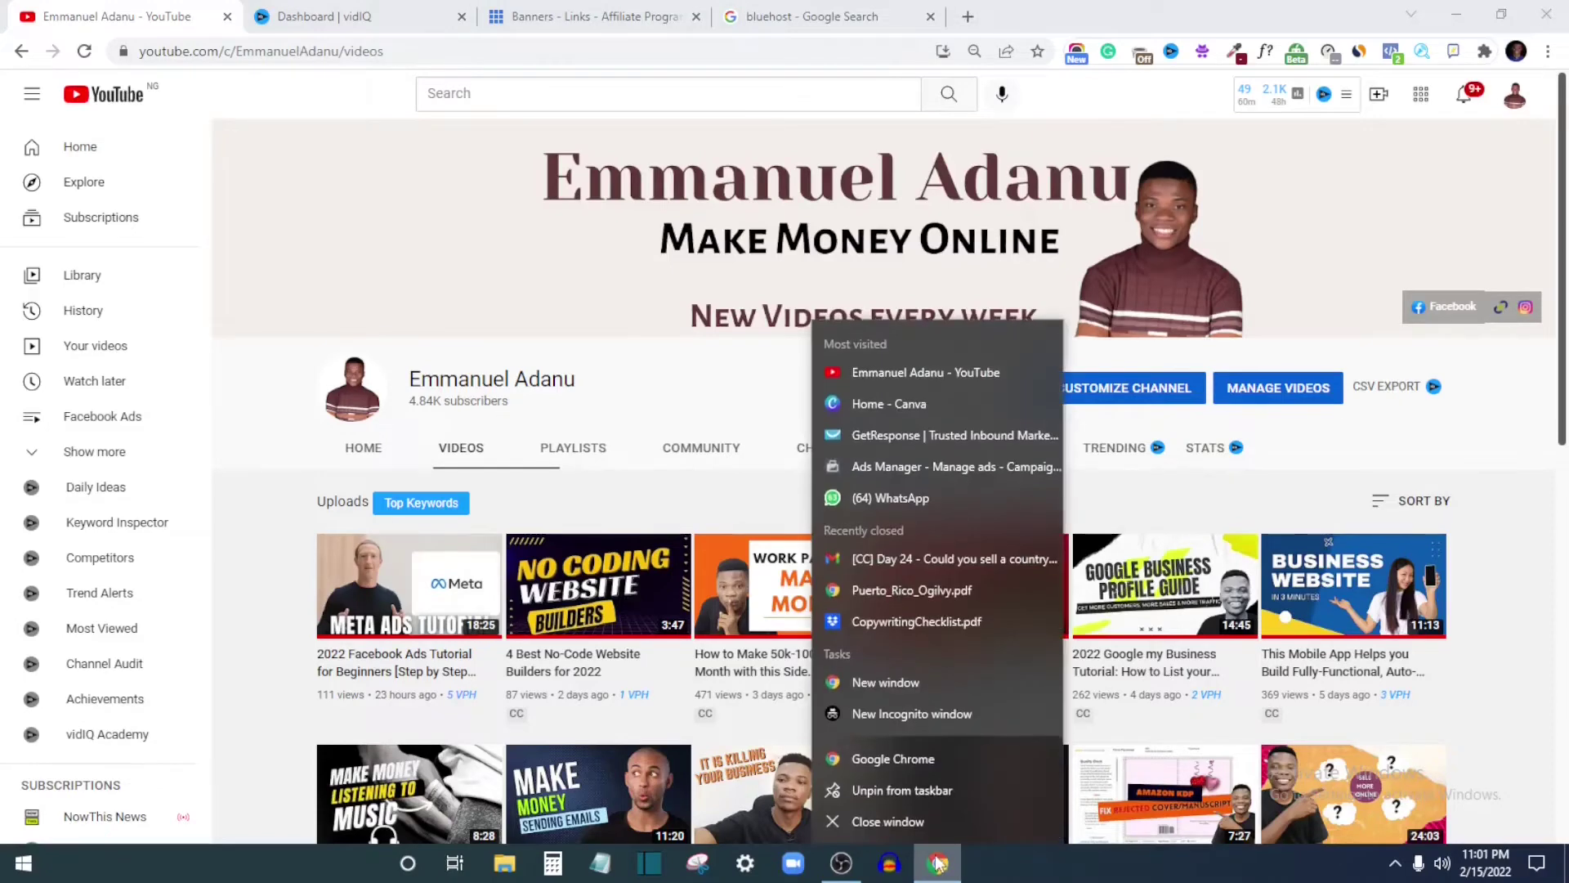
click(925, 714)
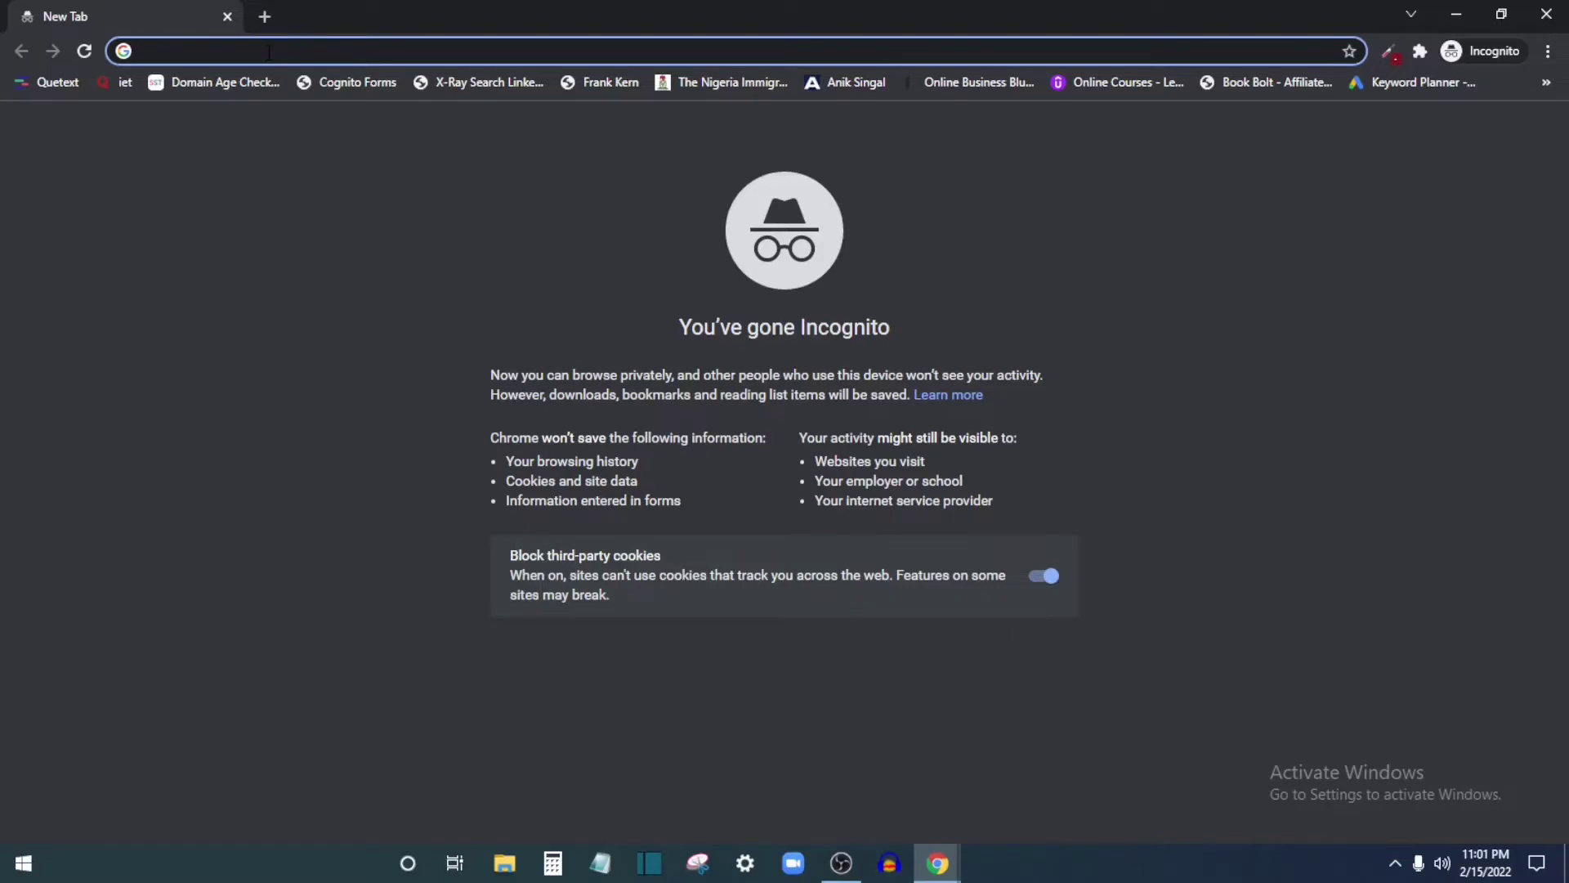
text(ads)
click(343, 162)
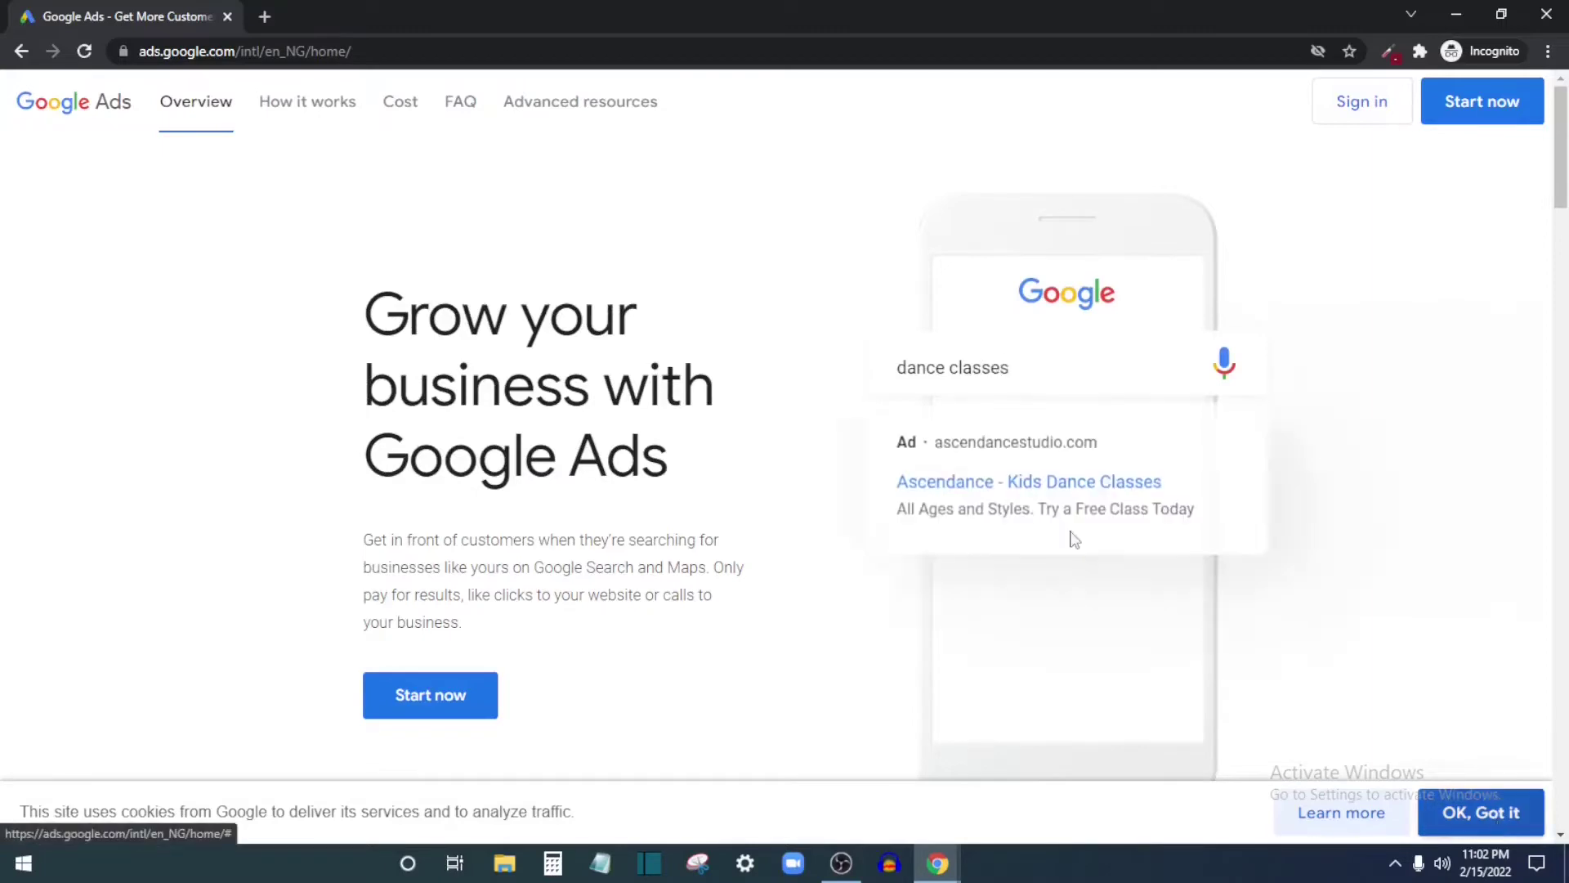
click(1498, 830)
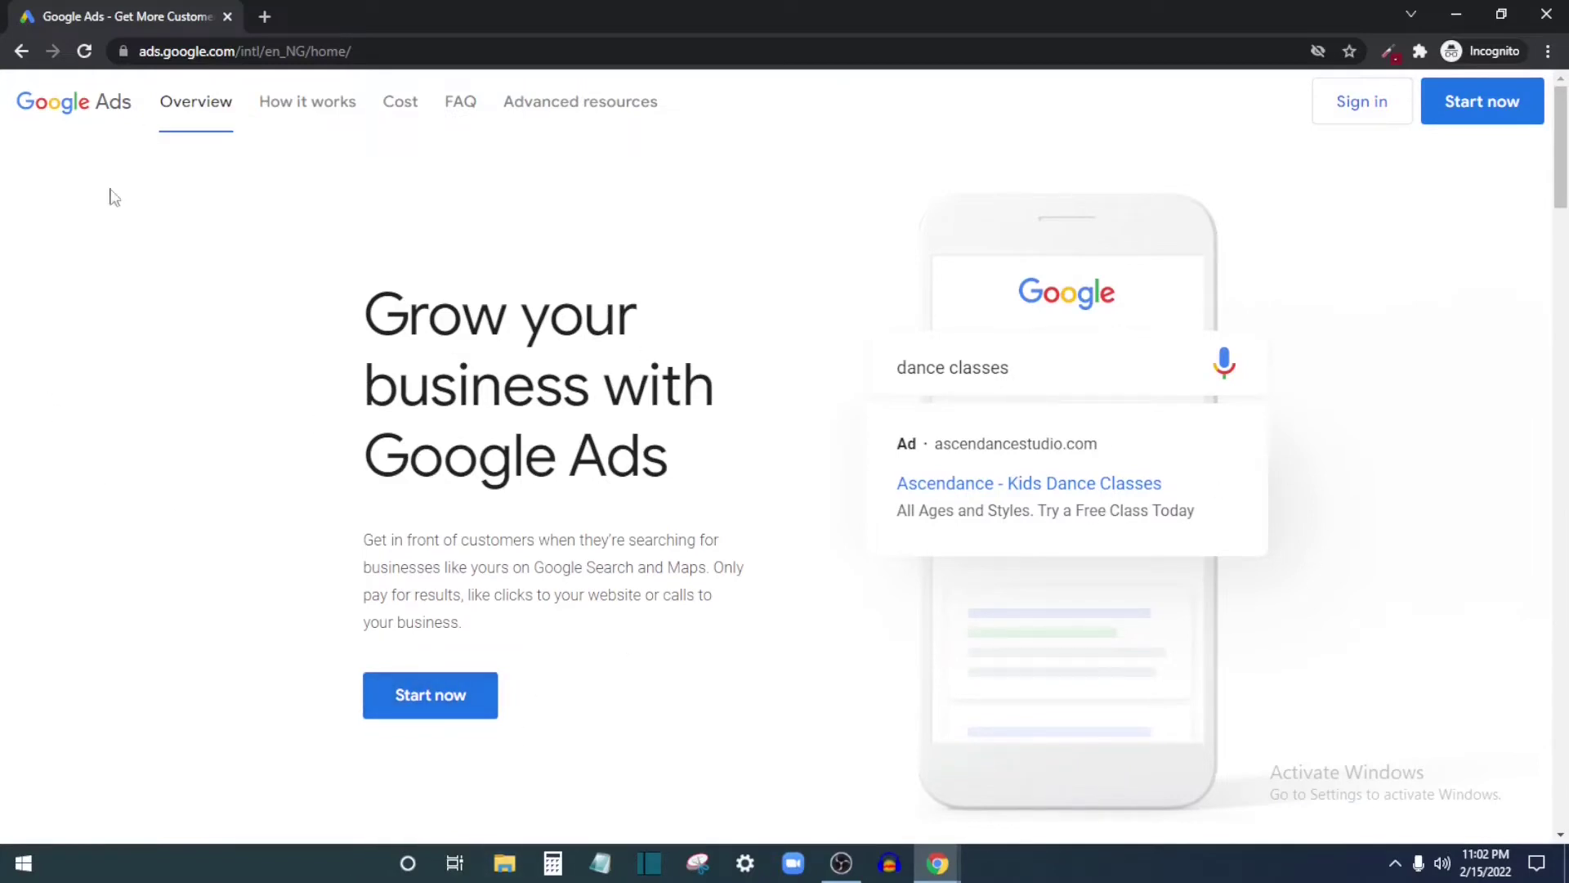
Start a new Google Ads campaign and switch its setup to Expert Mode.
click(434, 708)
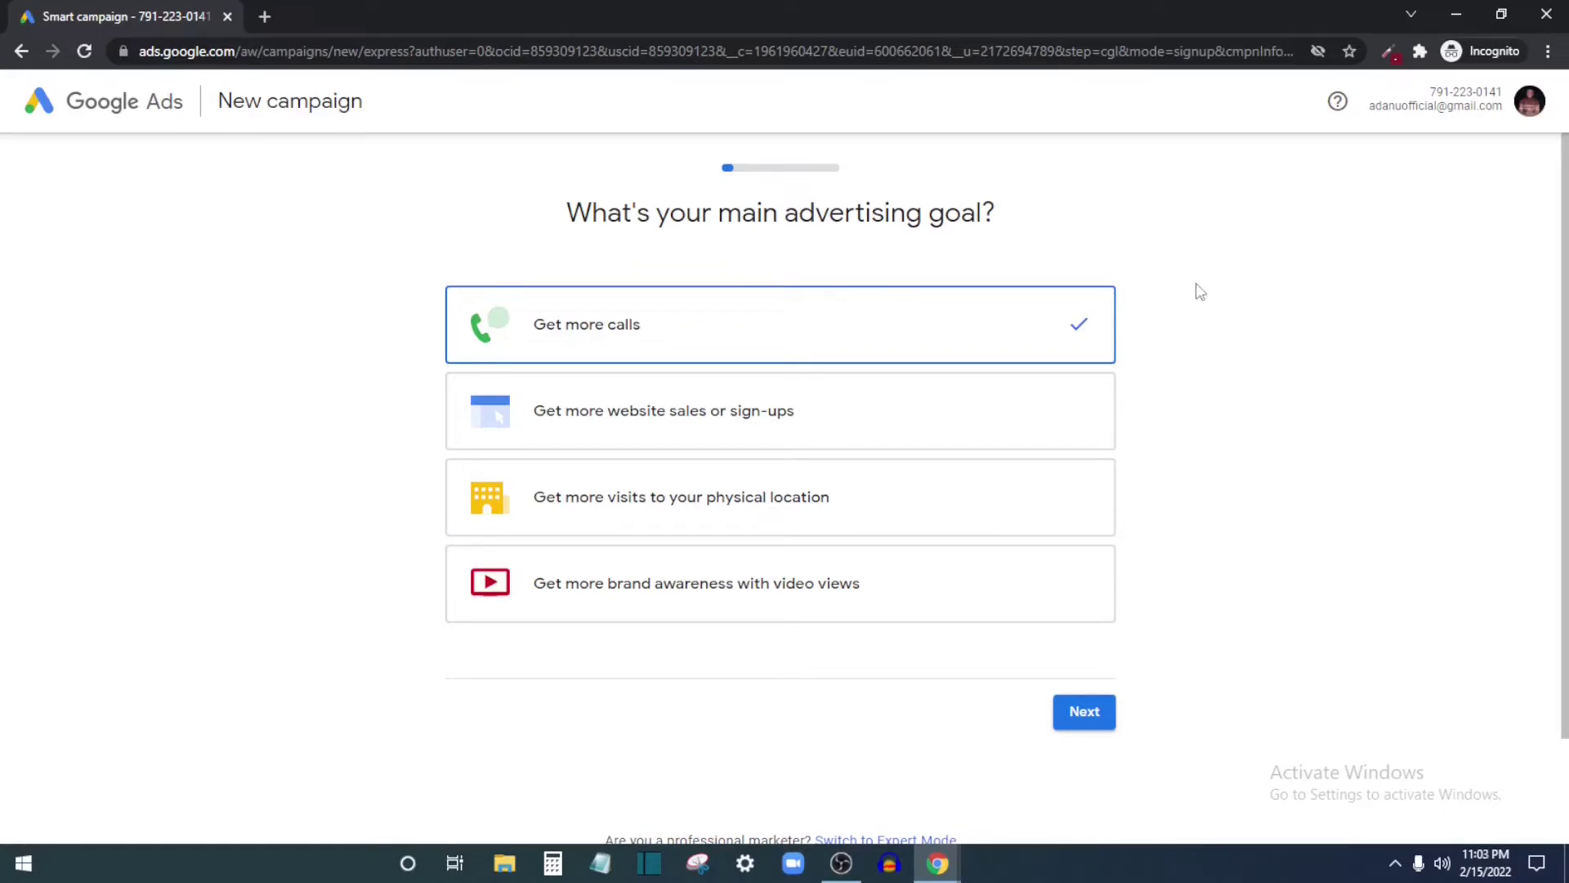
scroll(679, 474, down, 2)
scroll(1014, 548, up, 2)
scroll(928, 242, down, 2)
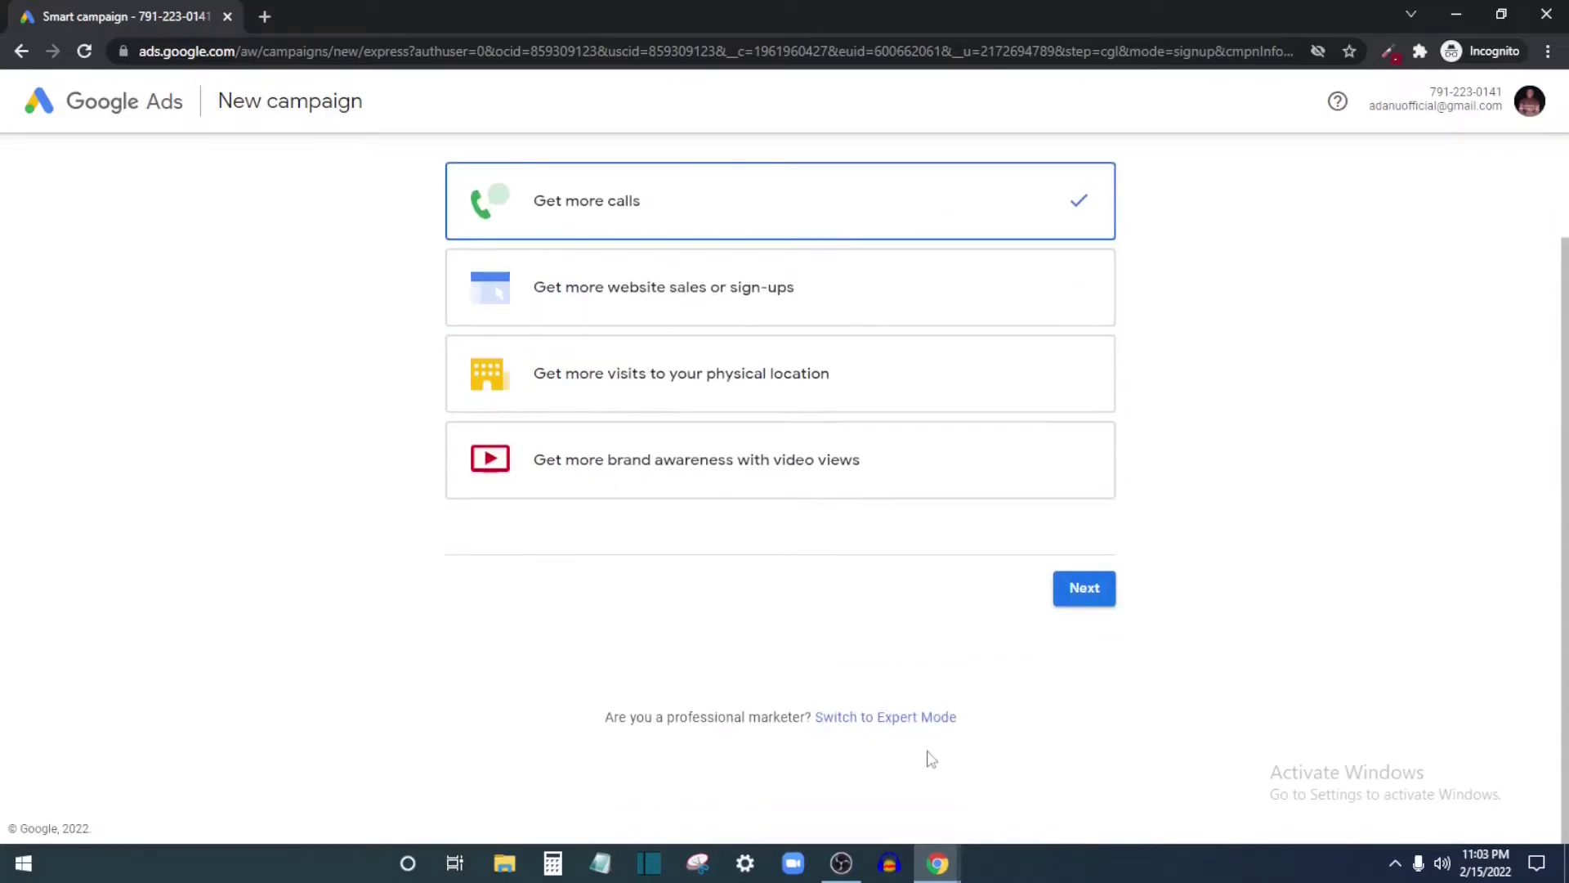
click(878, 722)
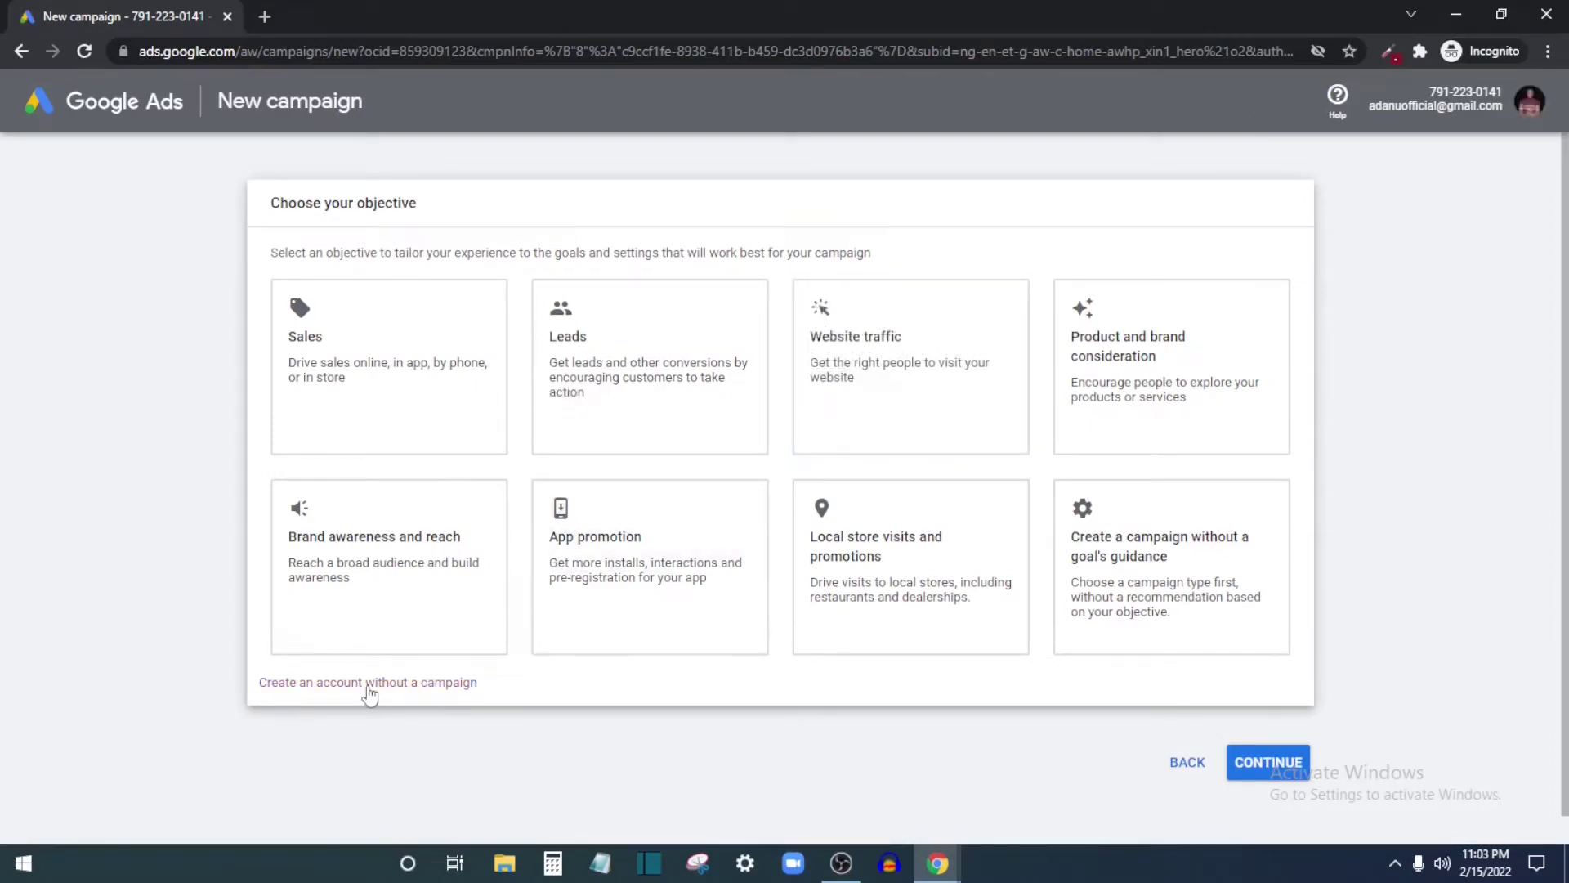
Open the form for creating an account without a campaign and cancel it.
click(370, 687)
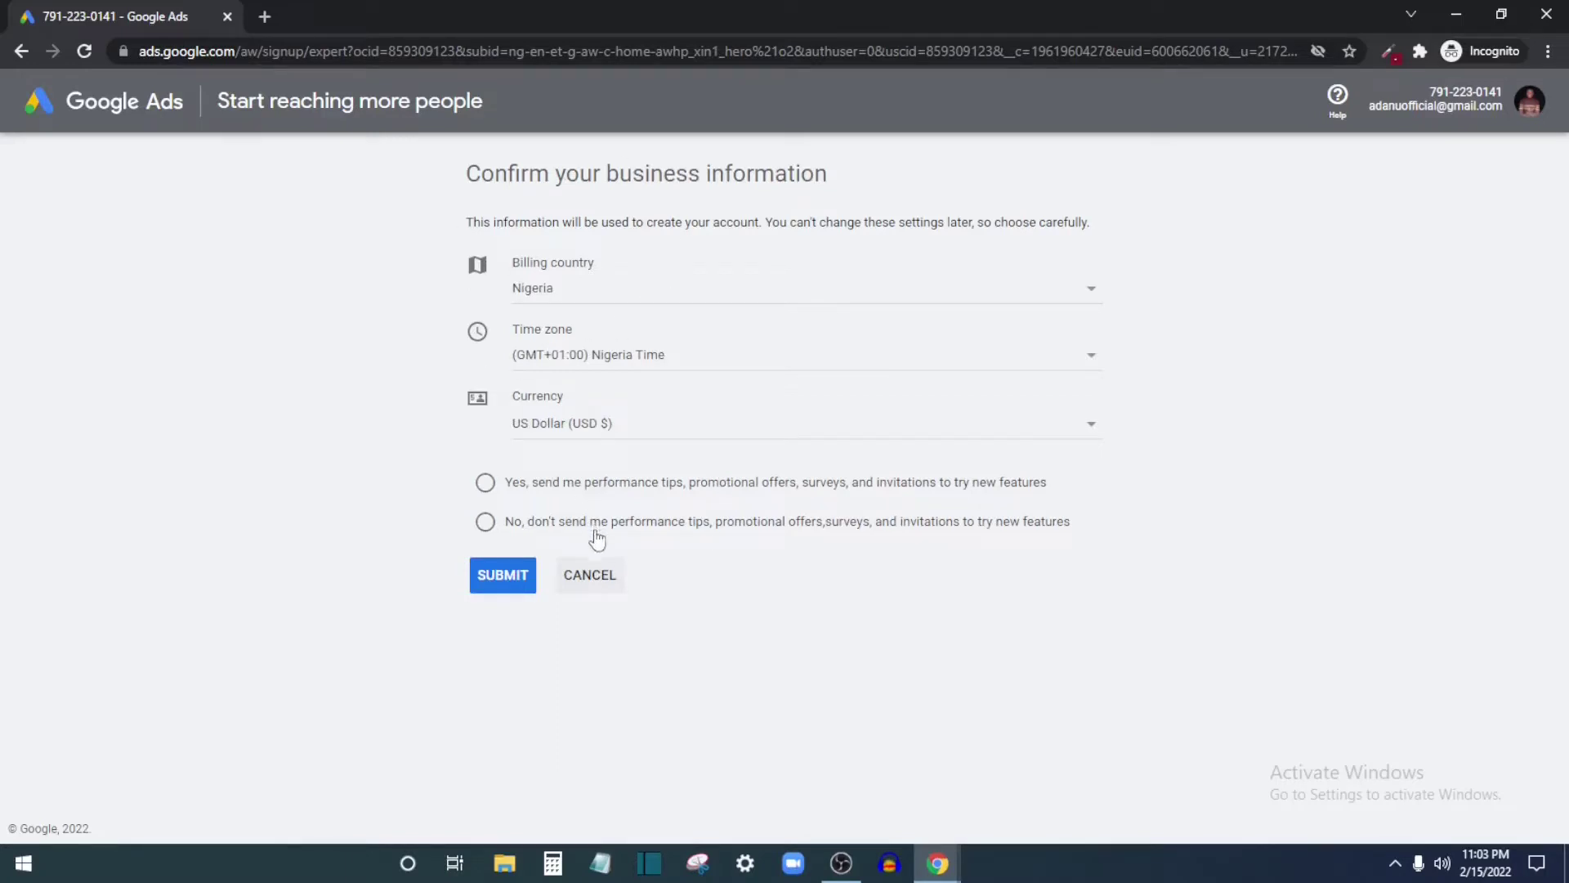
click(605, 578)
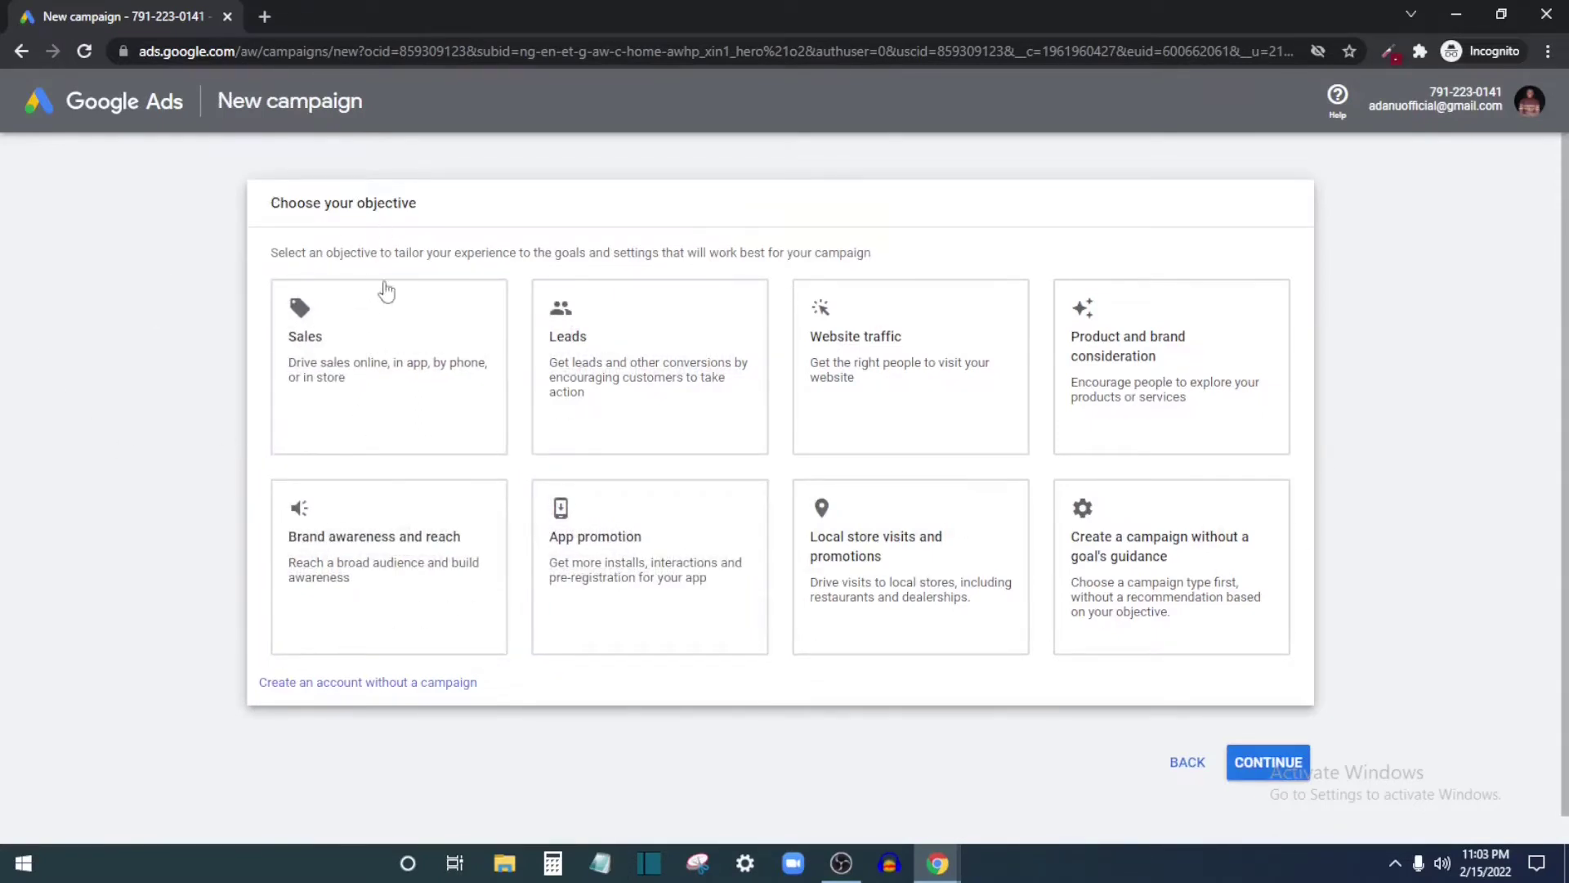
Choose Website traffic as the campaign objective and Search as the campaign type.
click(361, 320)
click(883, 360)
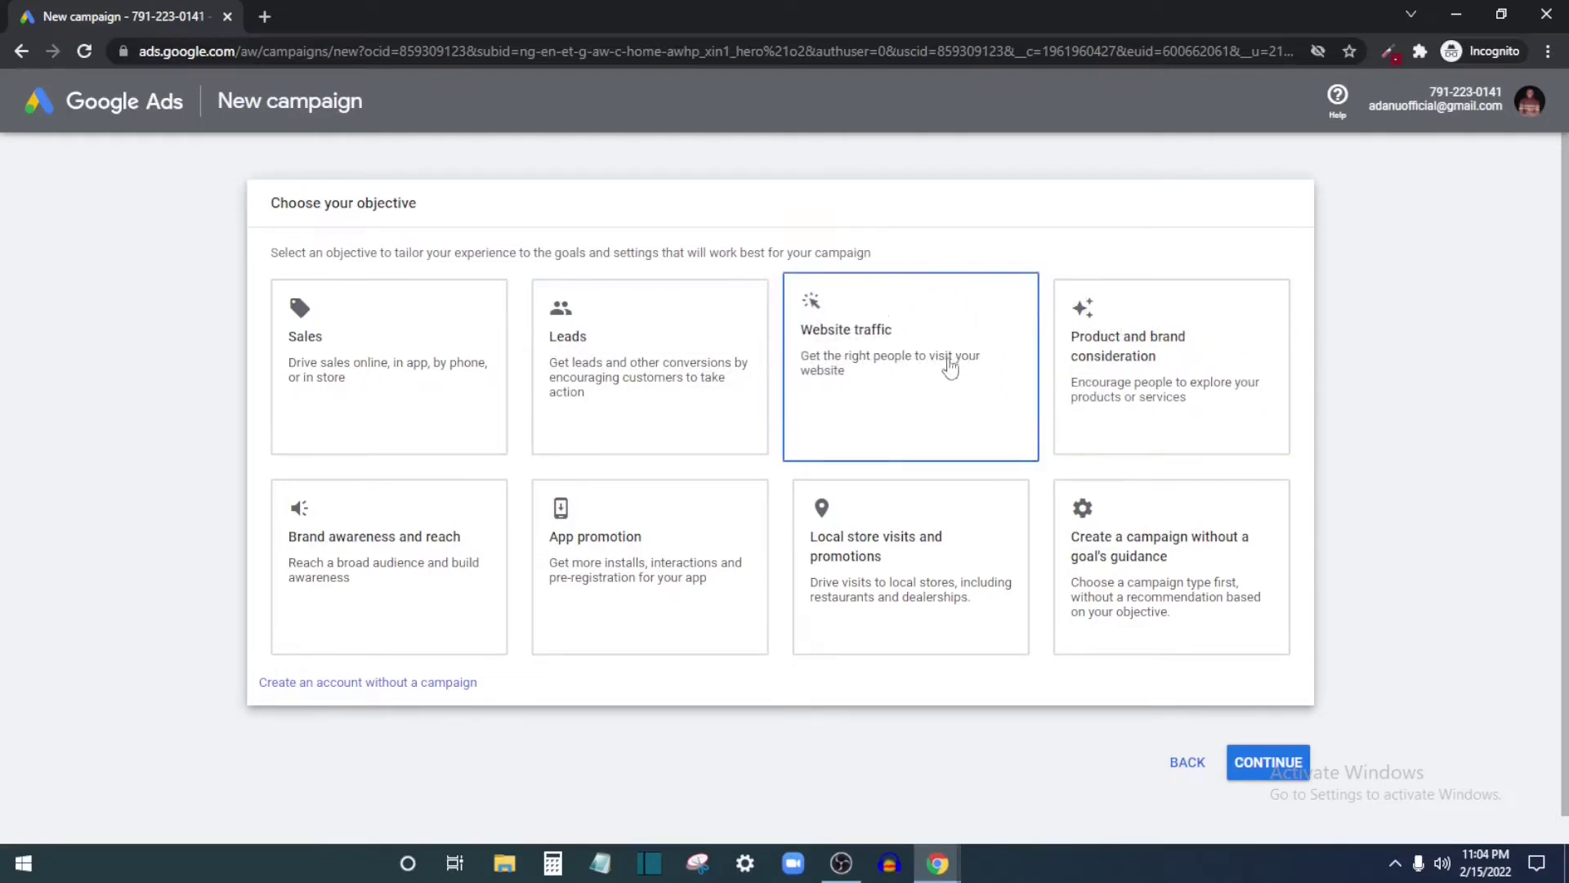
click(916, 306)
click(873, 365)
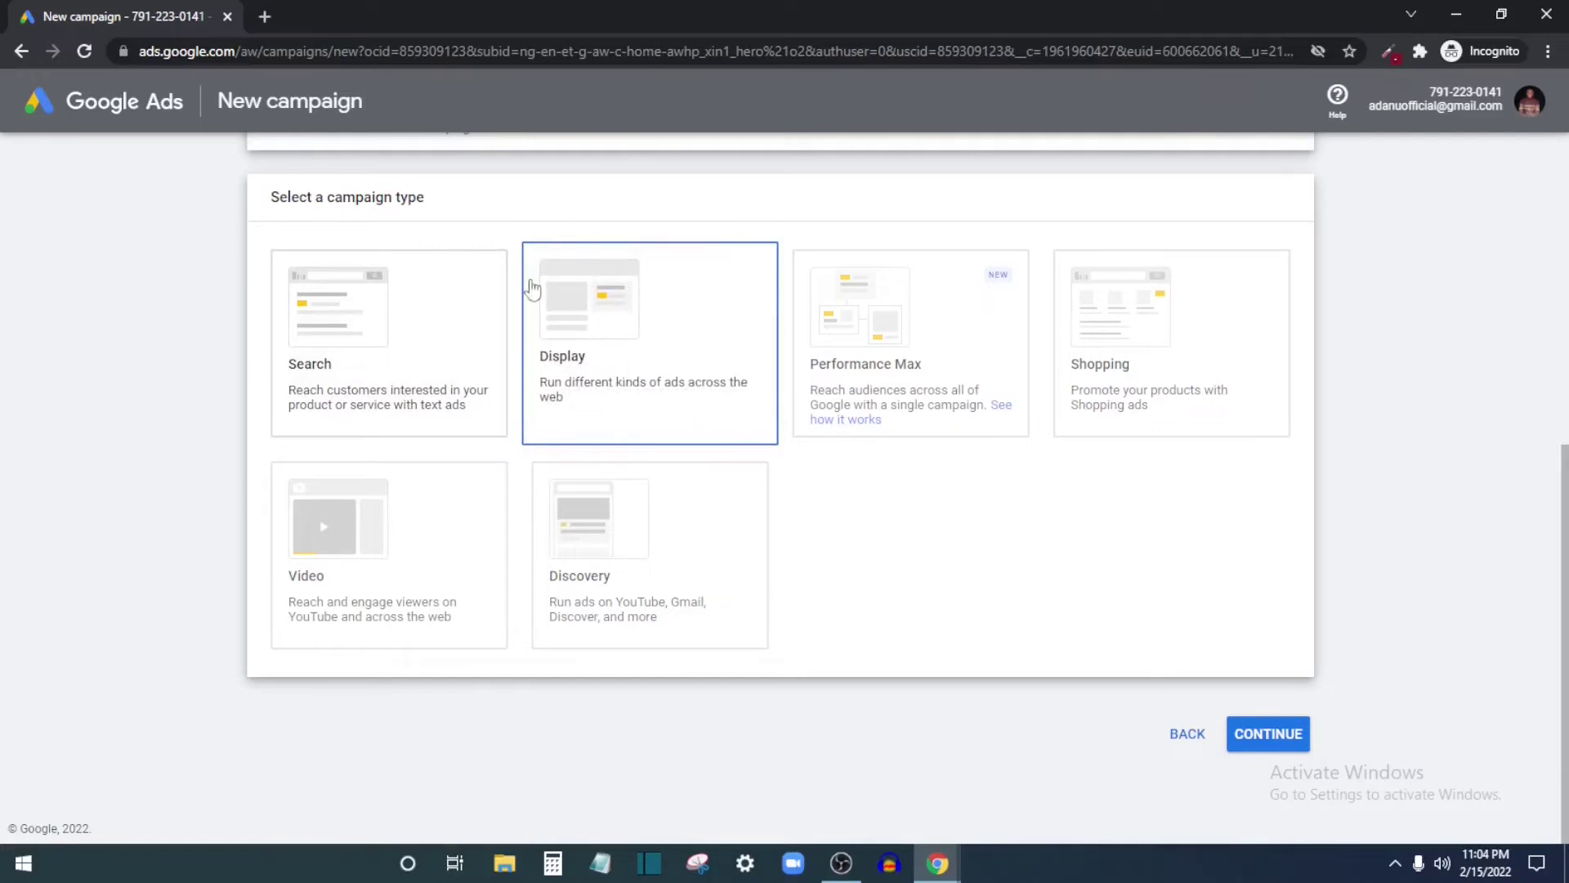
click(605, 369)
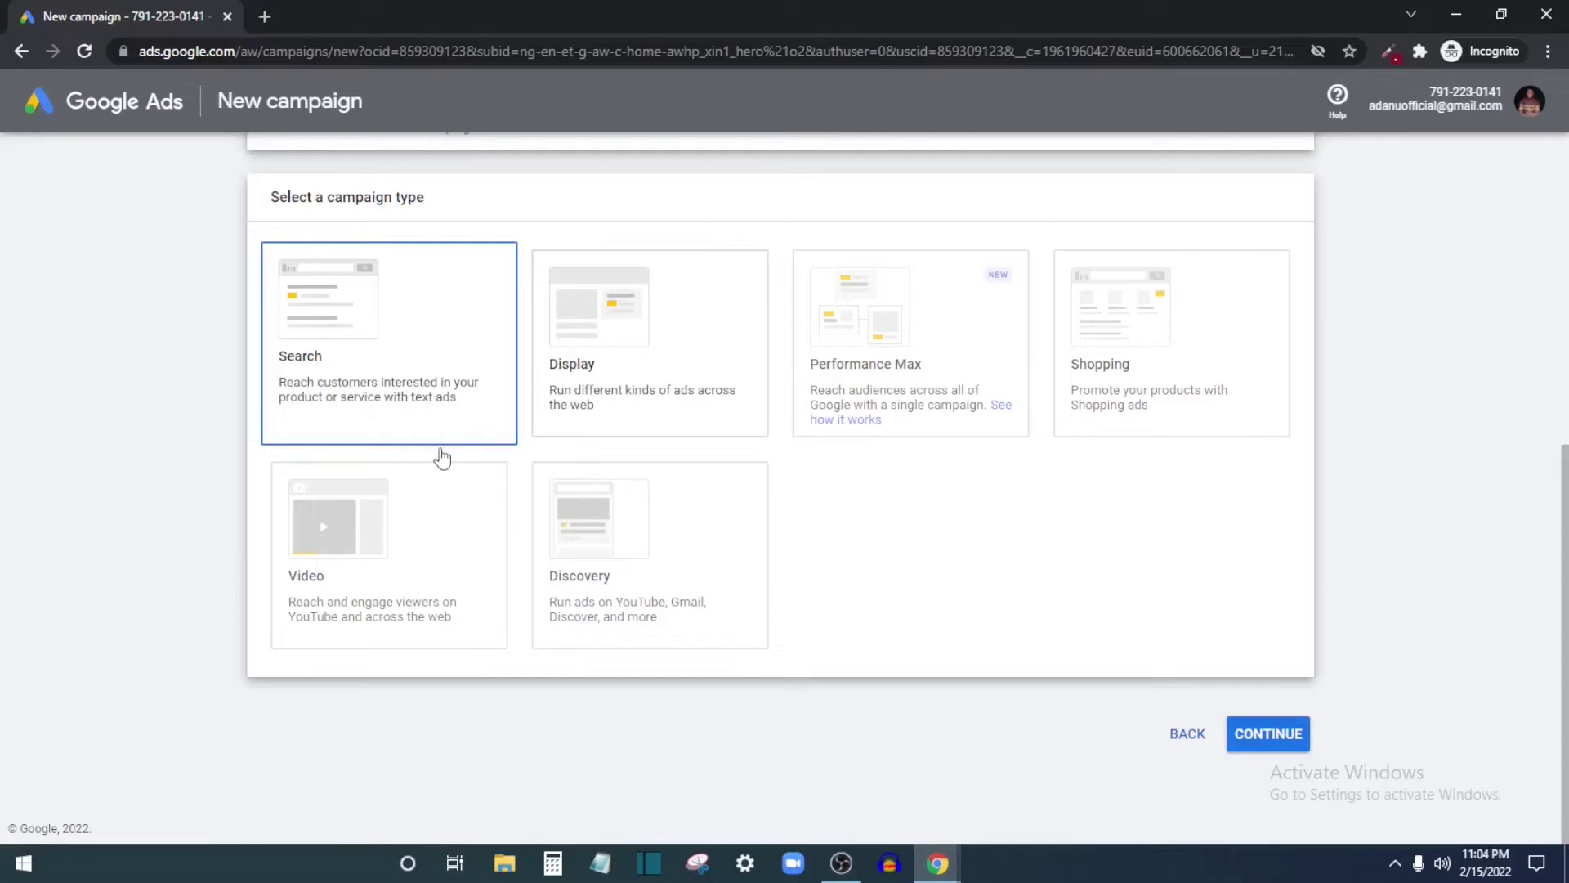
click(445, 409)
Review the available objectives and campaign types alongside the selected Website traffic and Search options.
scroll(442, 392, up, 3)
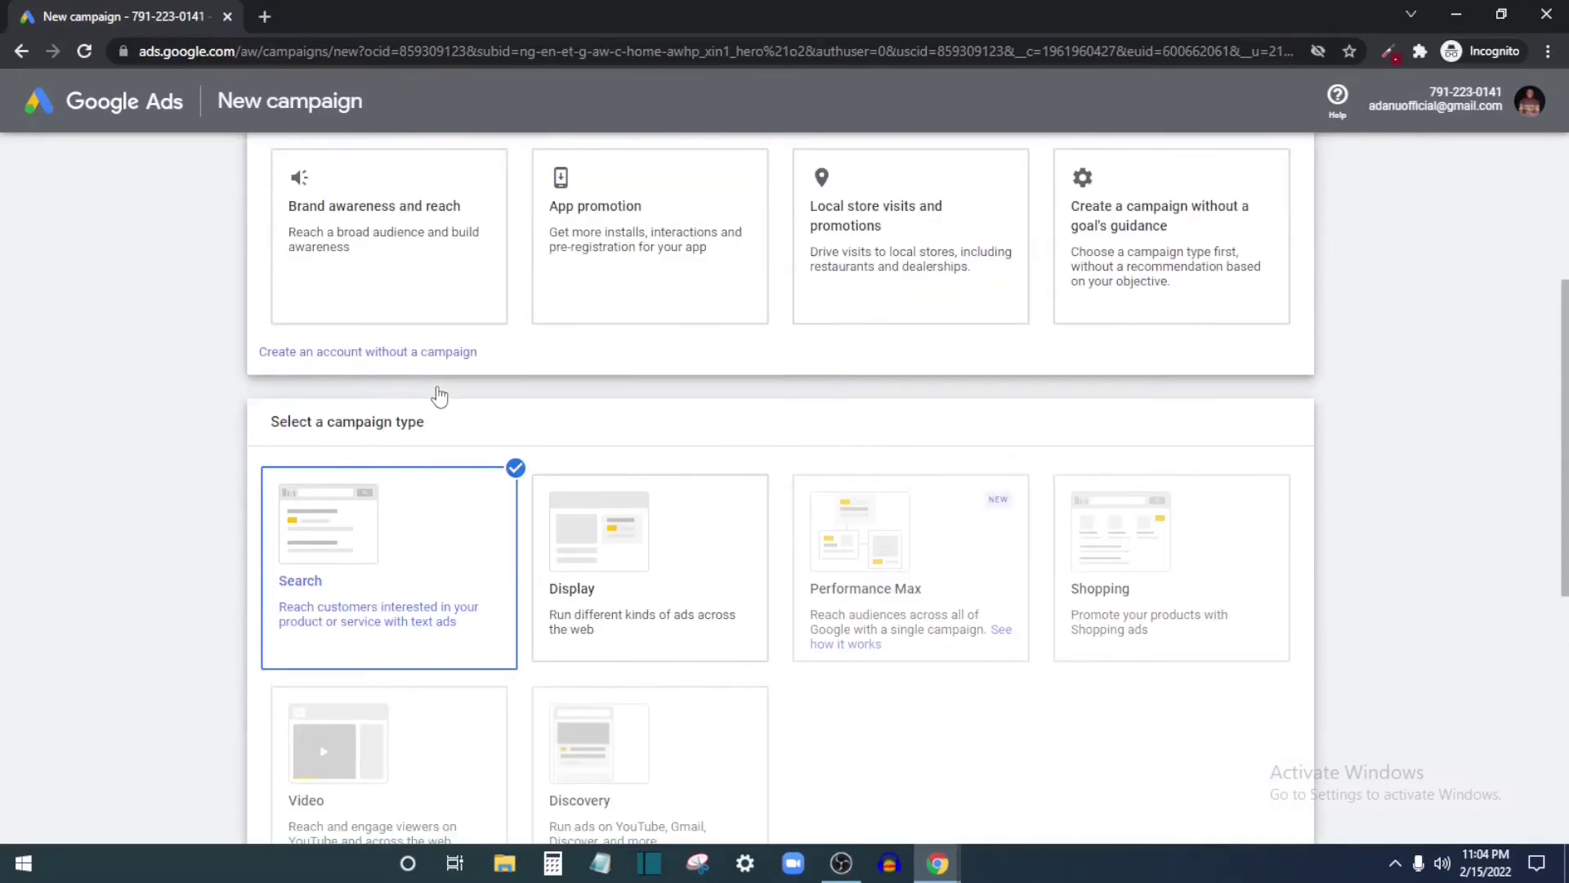
scroll(440, 397, up, 3)
click(904, 341)
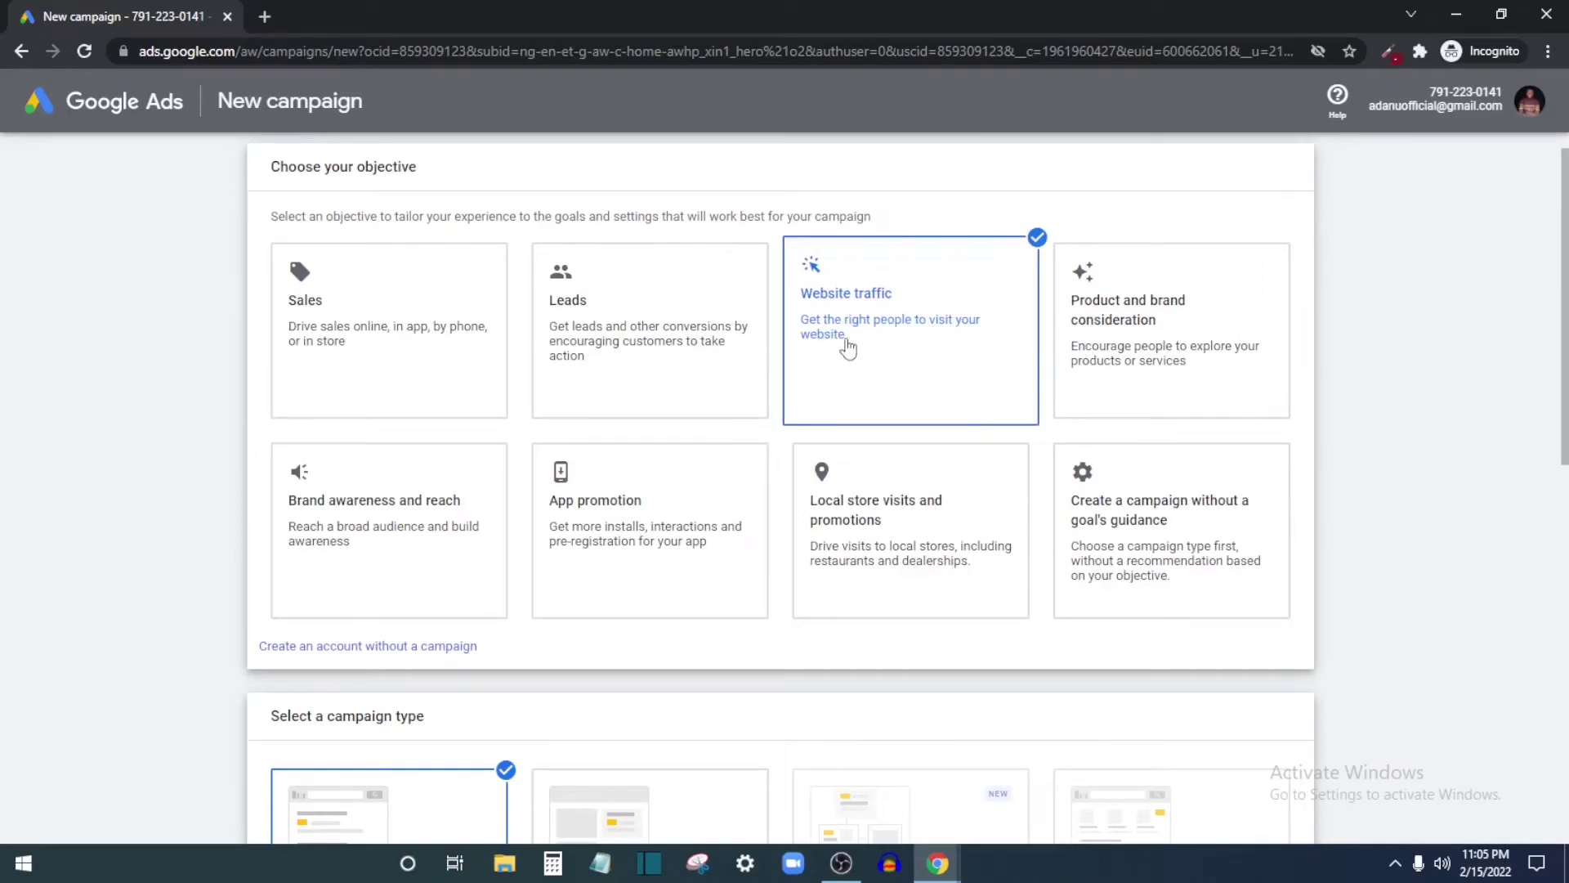
scroll(715, 291, down, 1)
scroll(716, 290, up, 1)
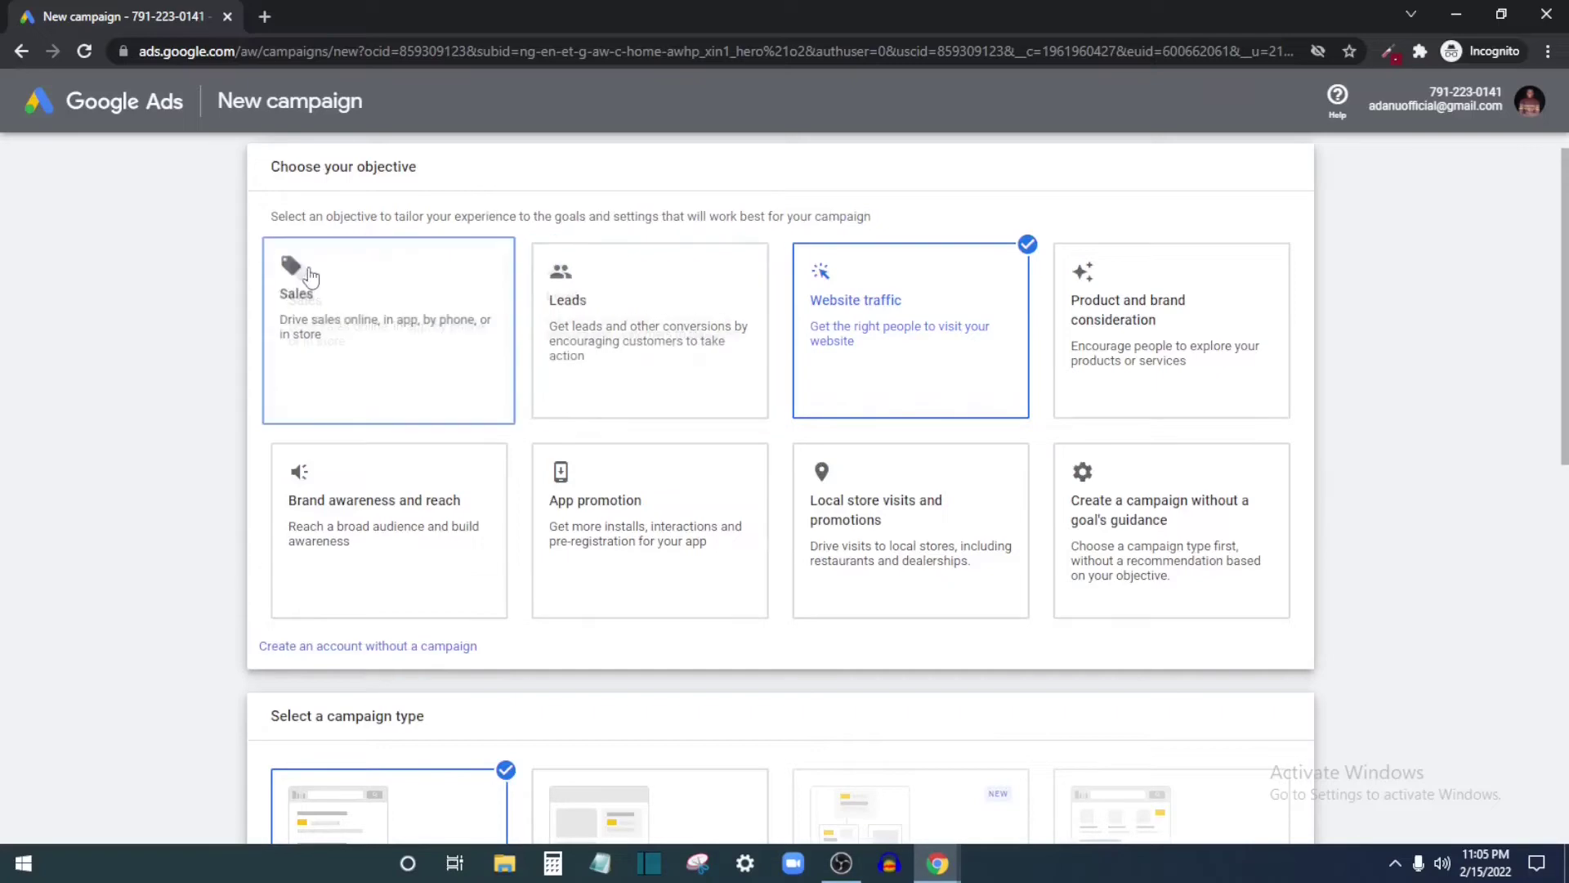
scroll(891, 343, down, 1)
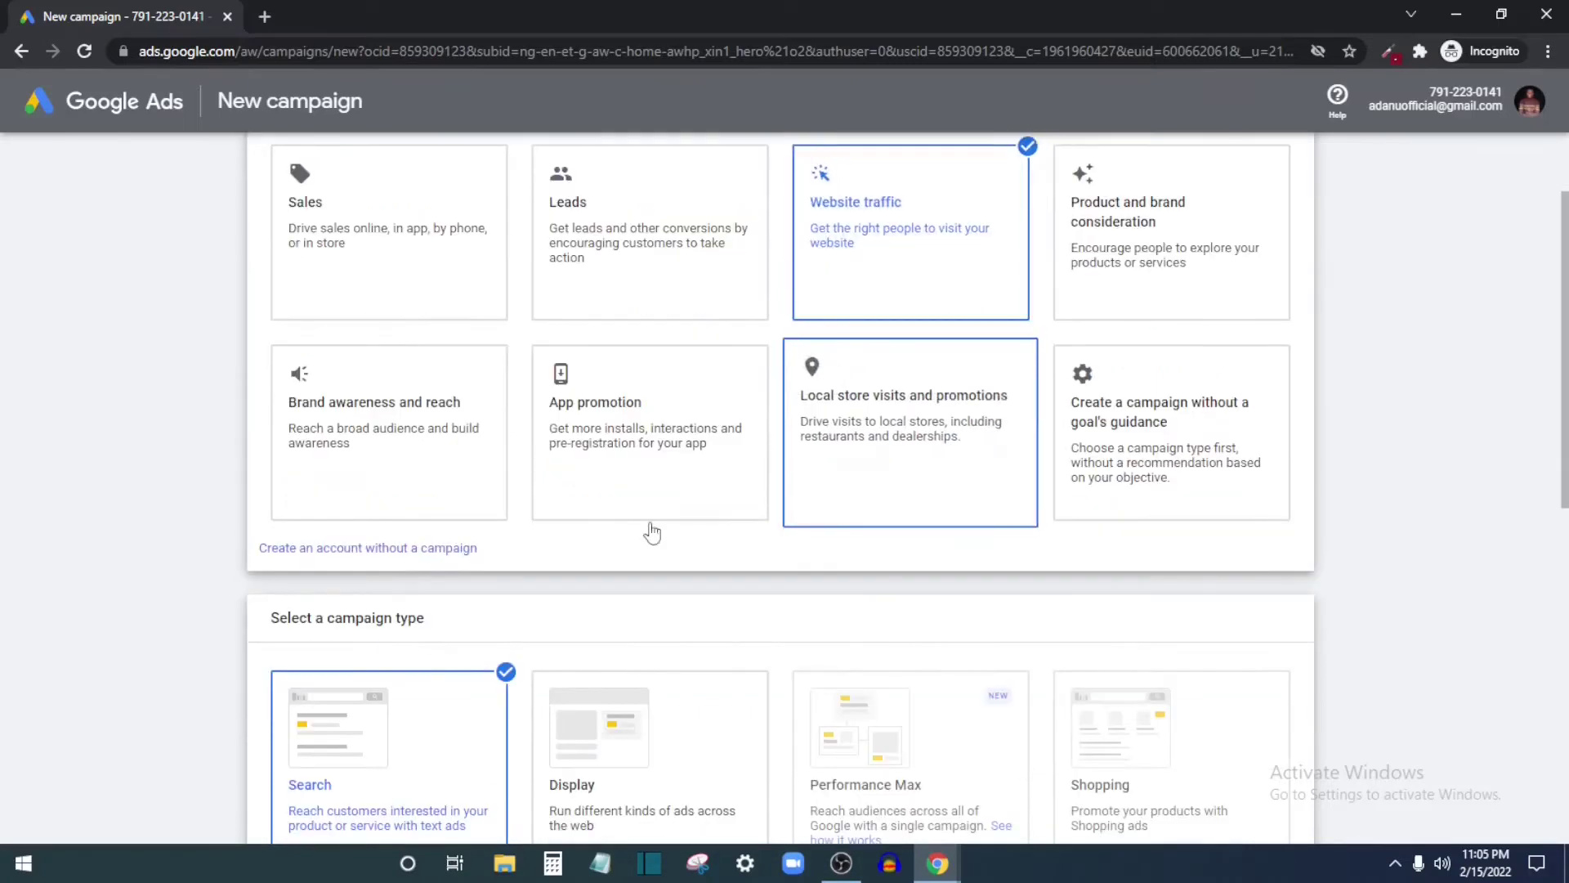
scroll(572, 458, down, 3)
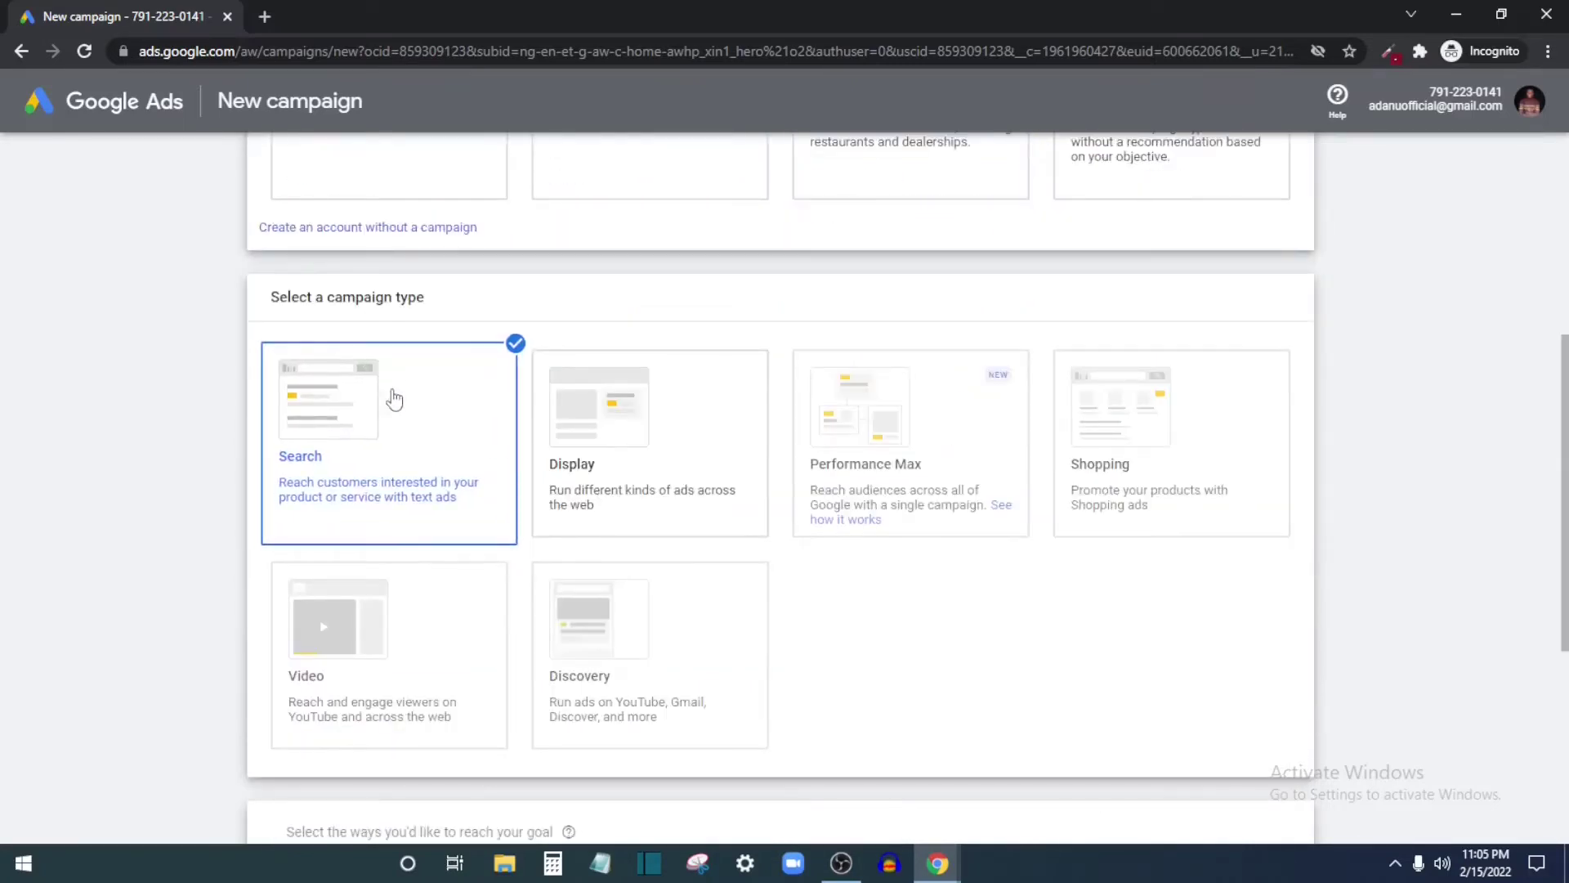
scroll(561, 444, up, 4)
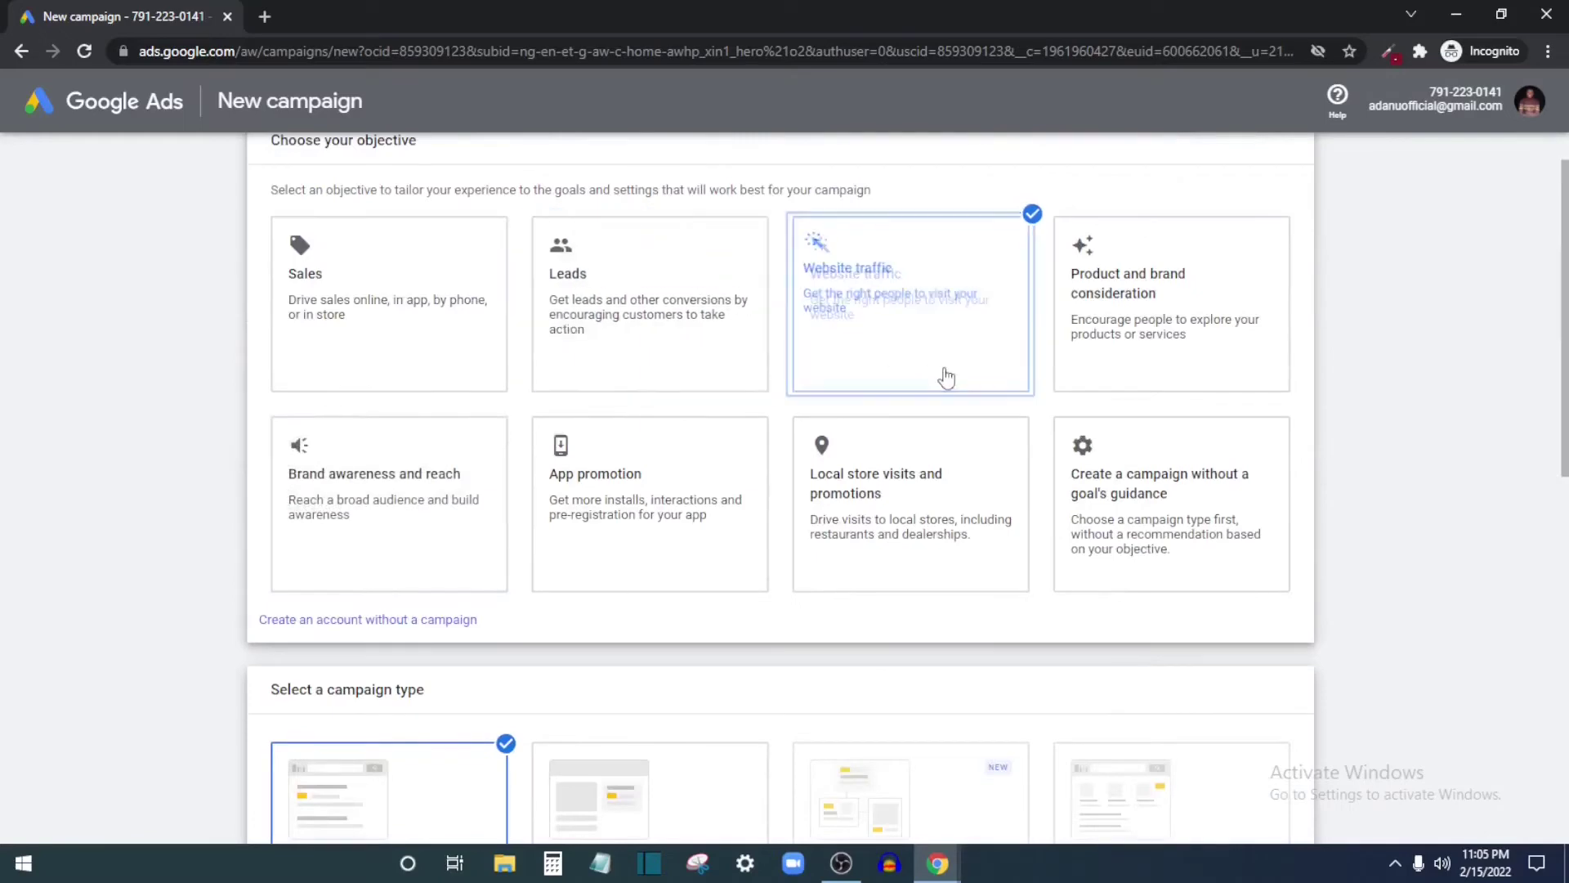
scroll(654, 458, down, 3)
scroll(742, 511, down, 5)
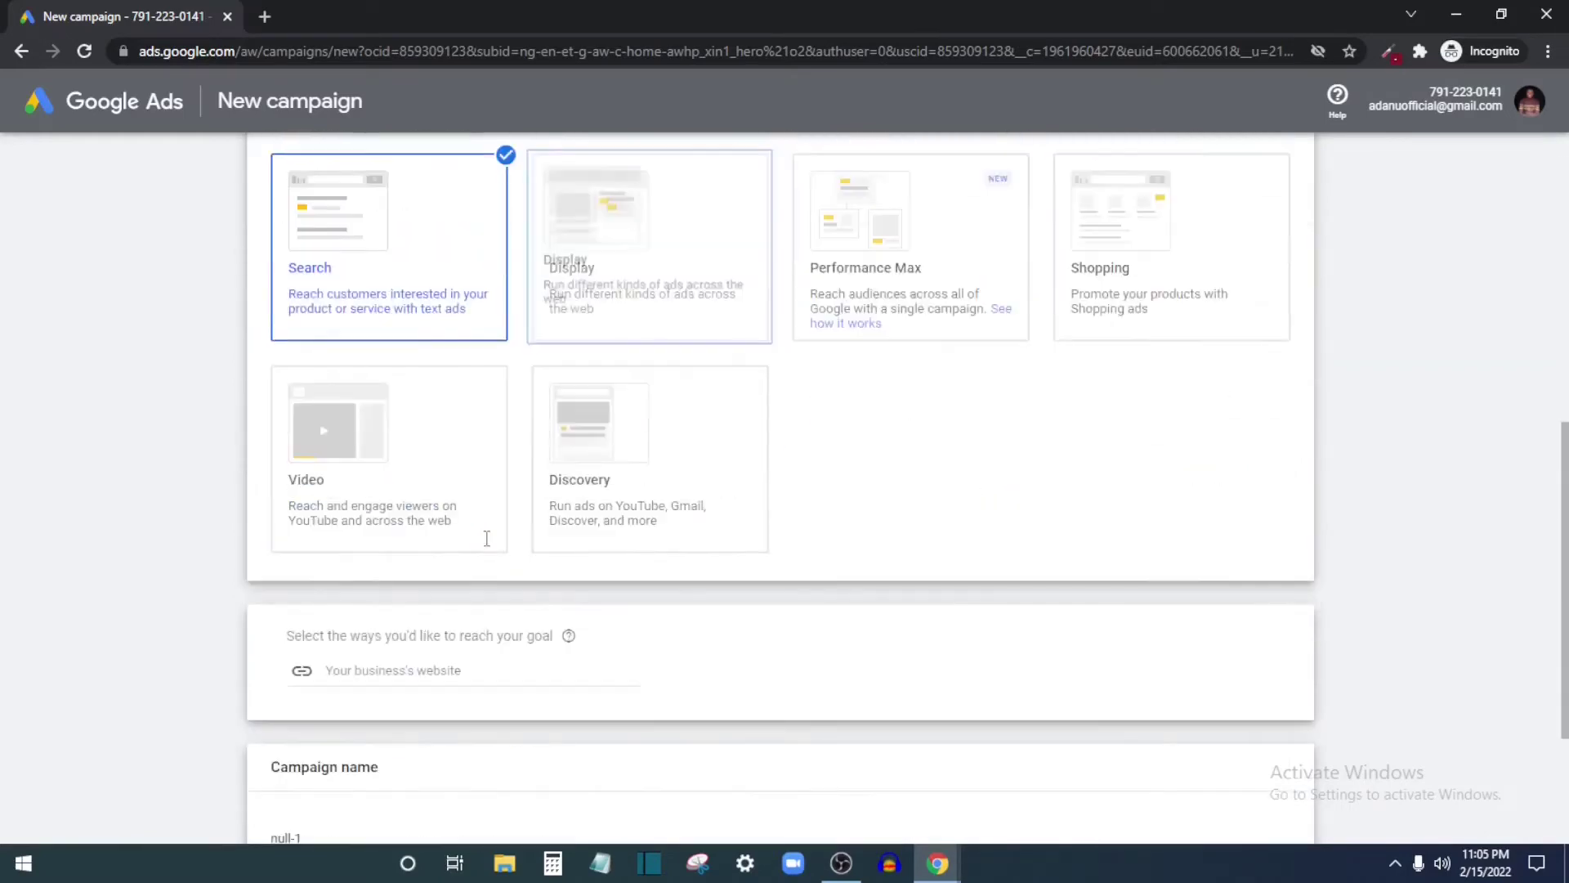
click(395, 478)
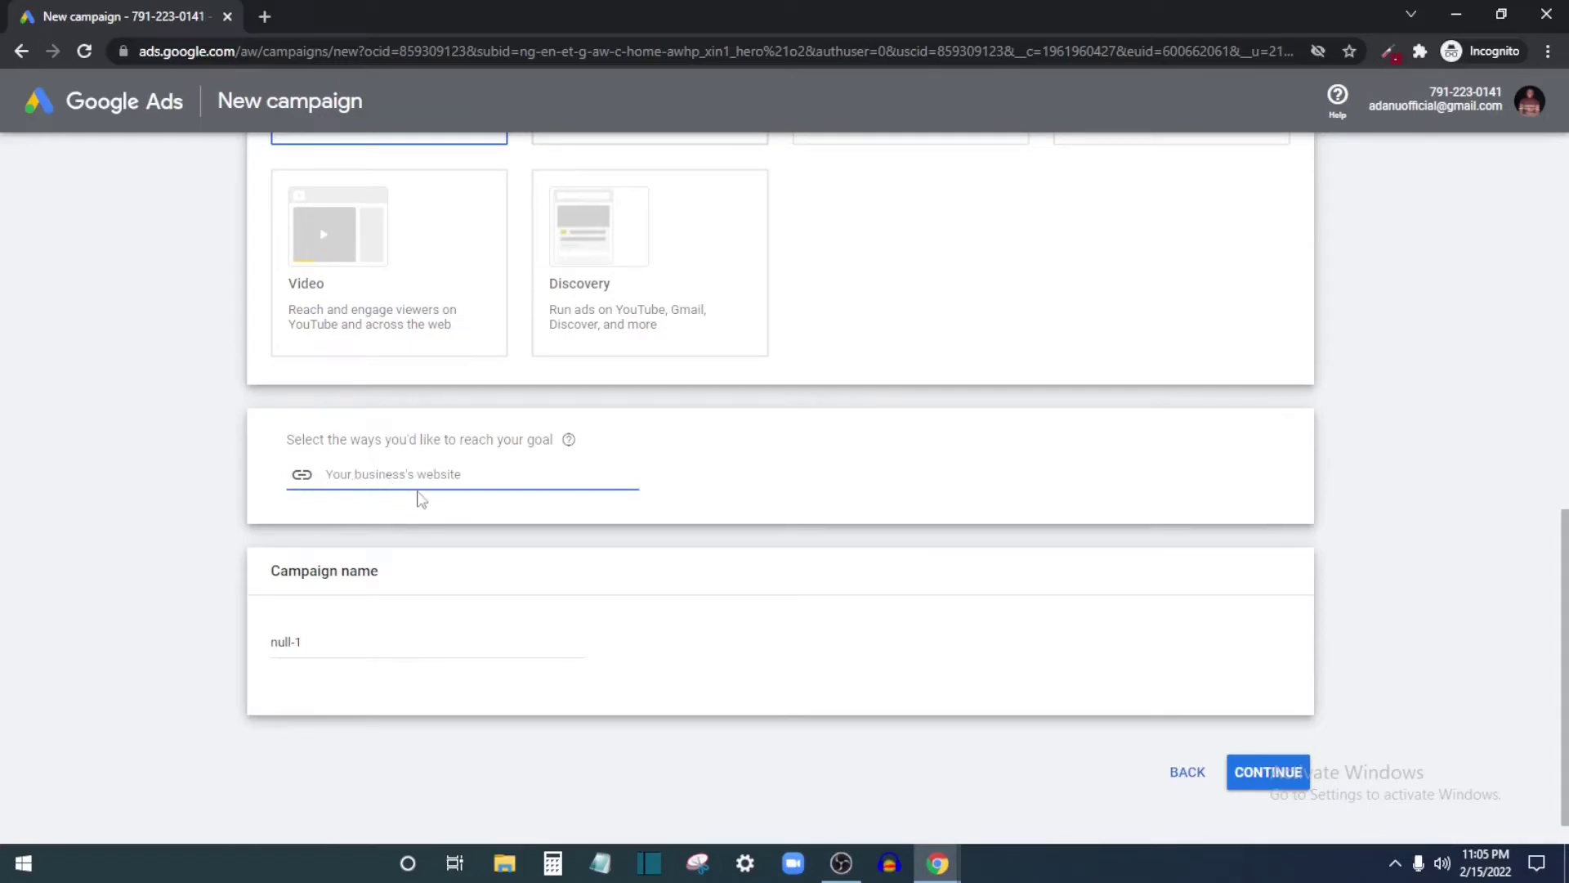
key(super+v)
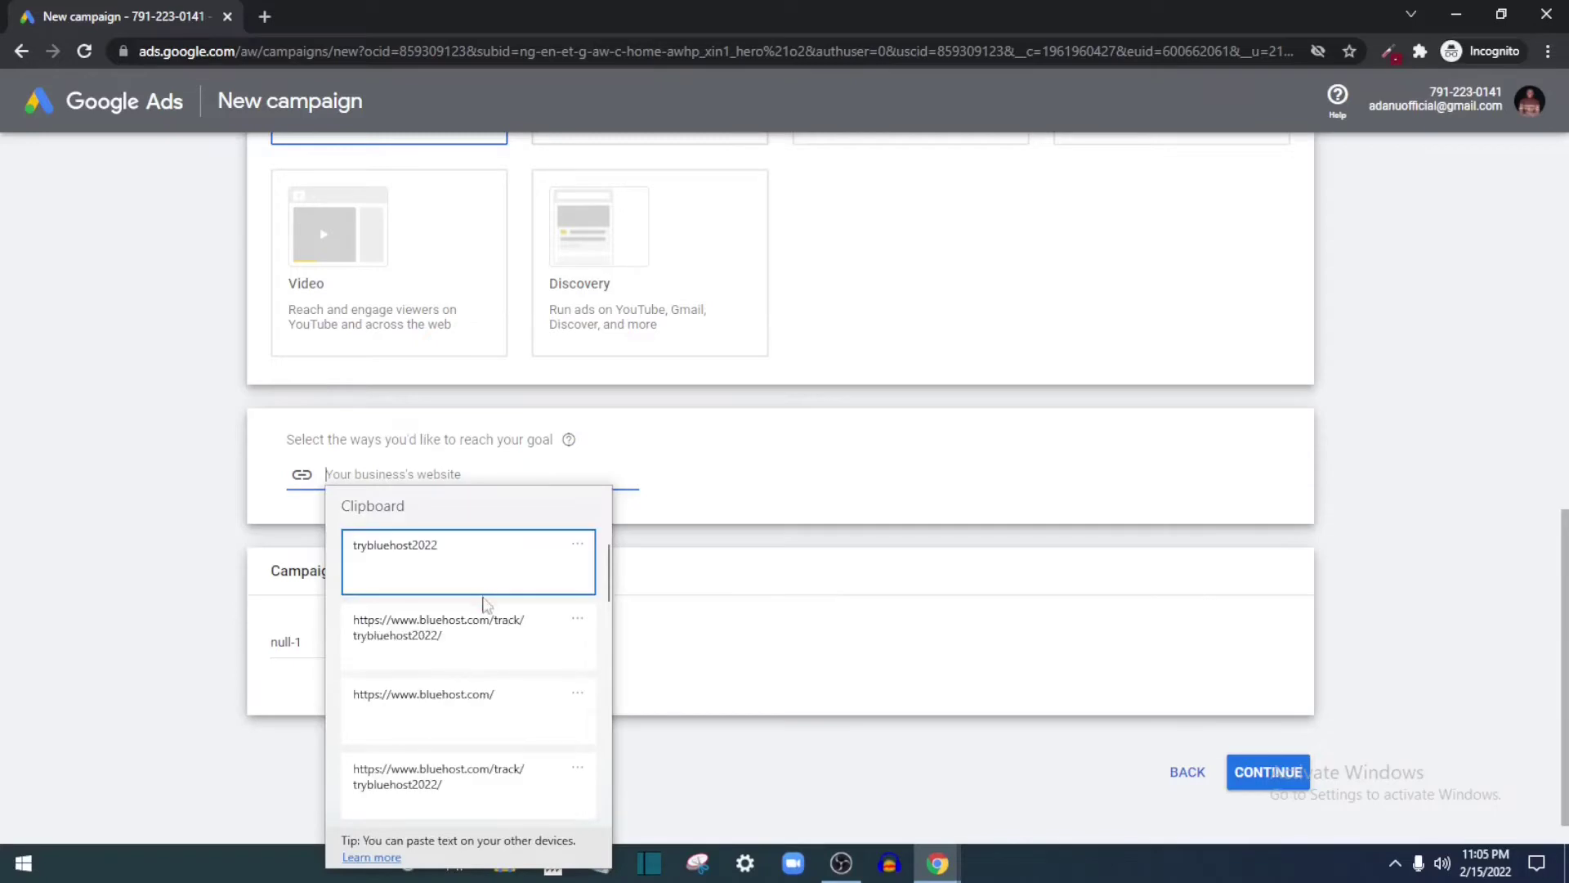
click(480, 703)
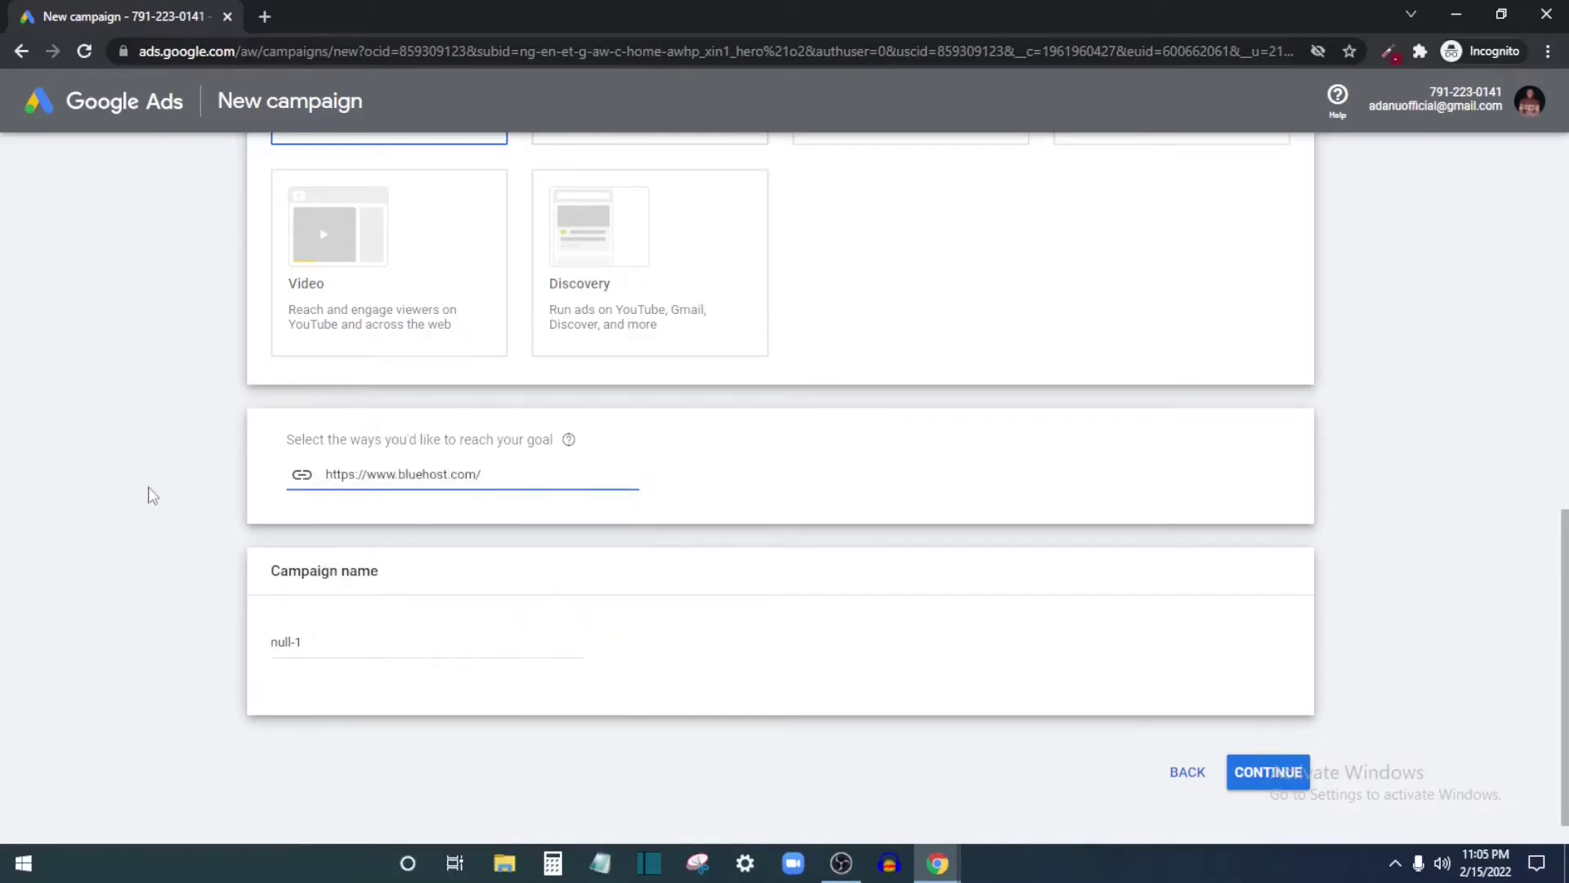
Set the campaign name to Bluehost and recheck the chosen objective and campaign type.
click(347, 641)
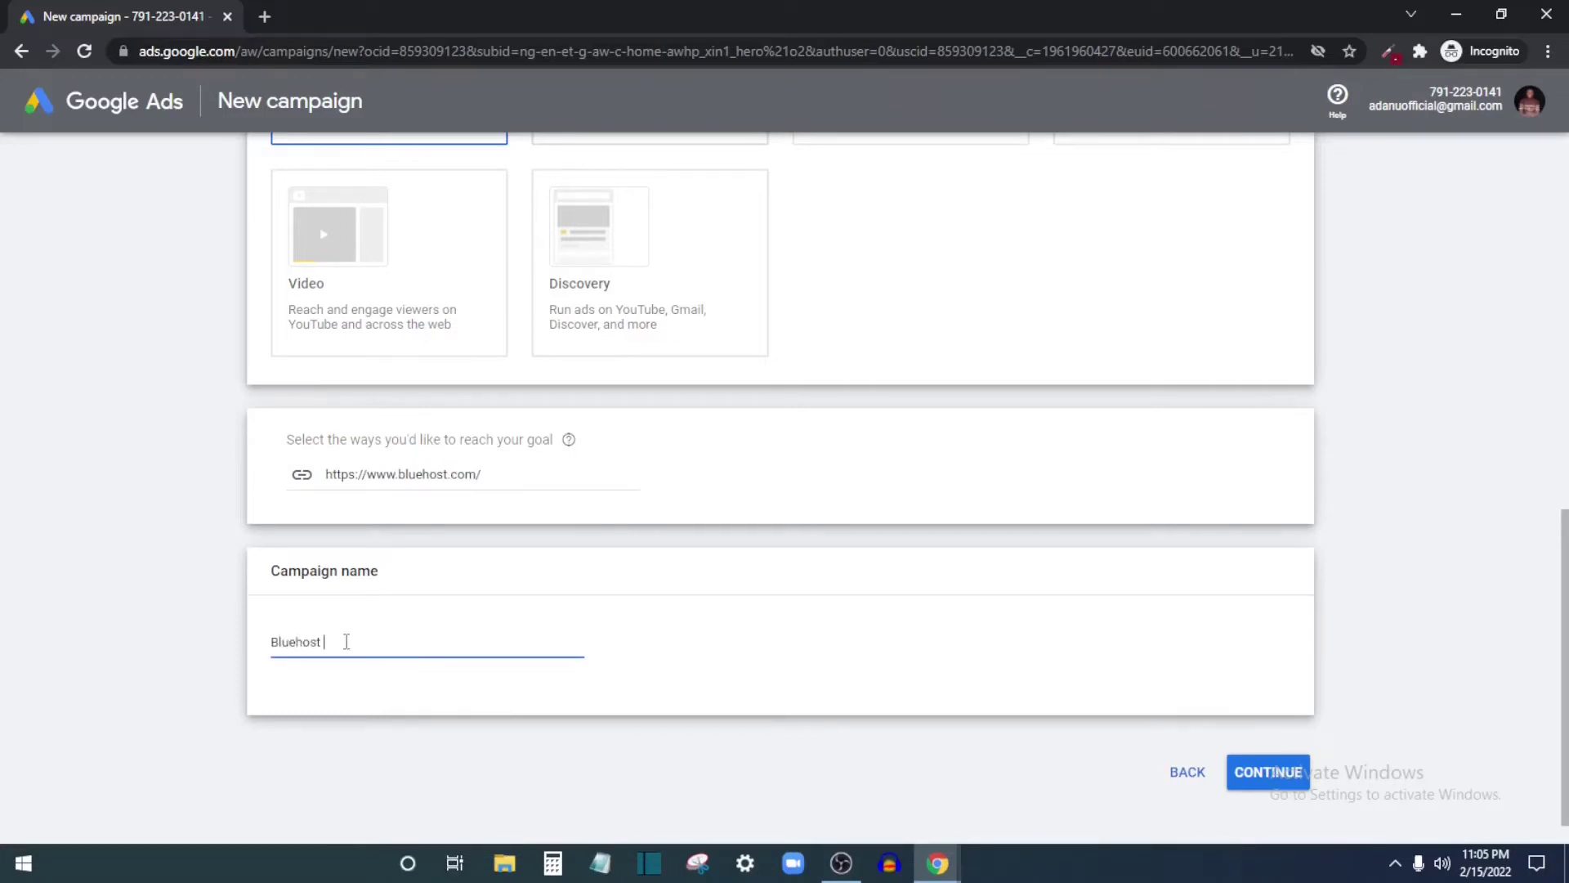
scroll(403, 427, up, 10)
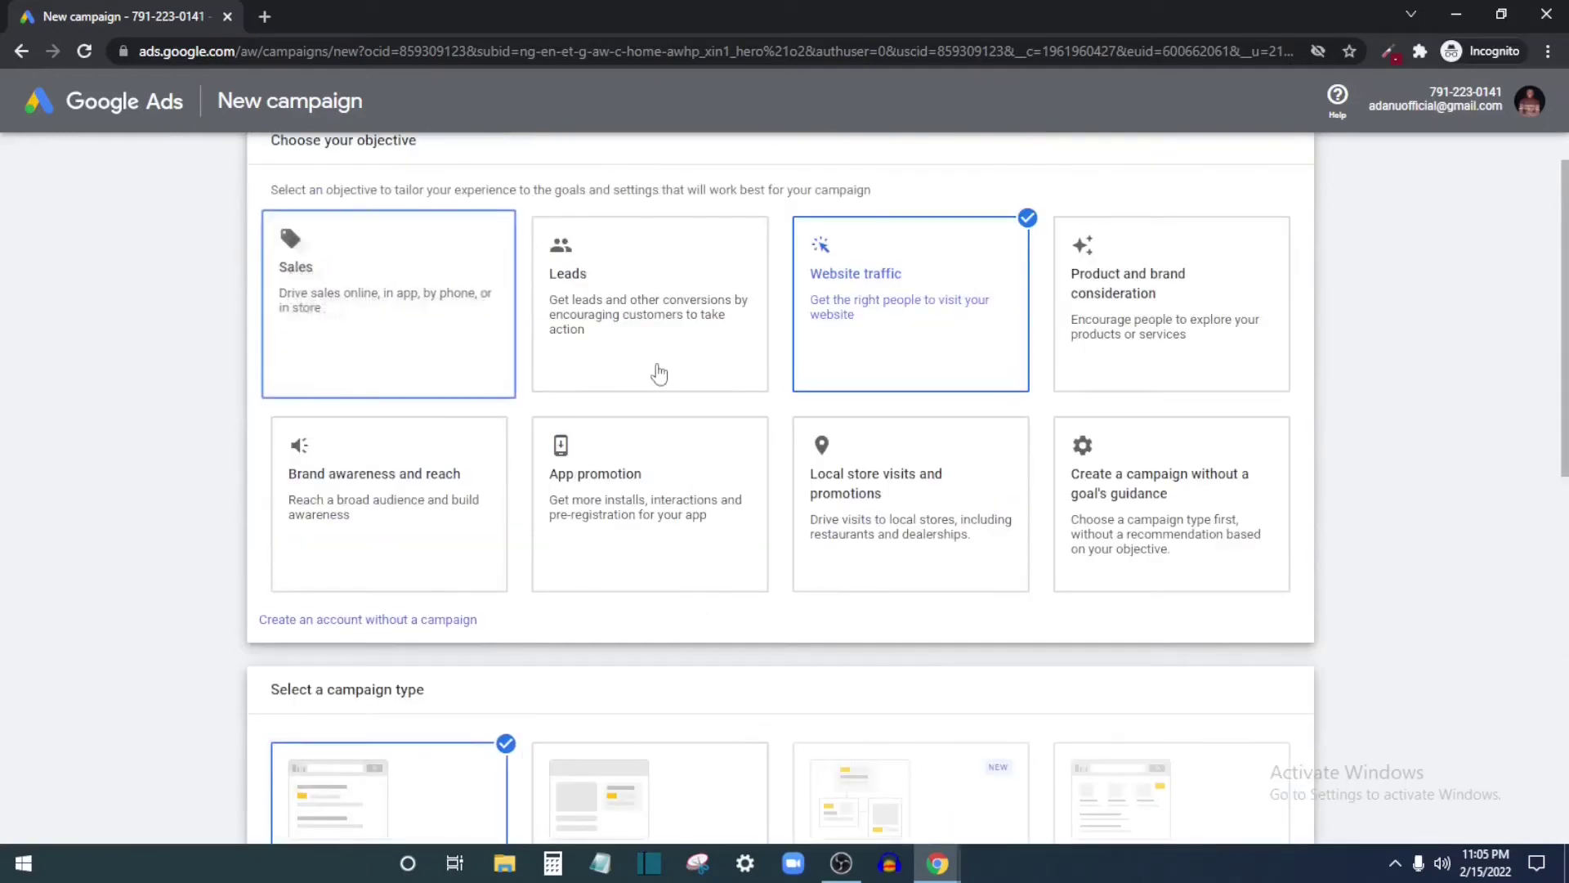
scroll(678, 433, down, 9)
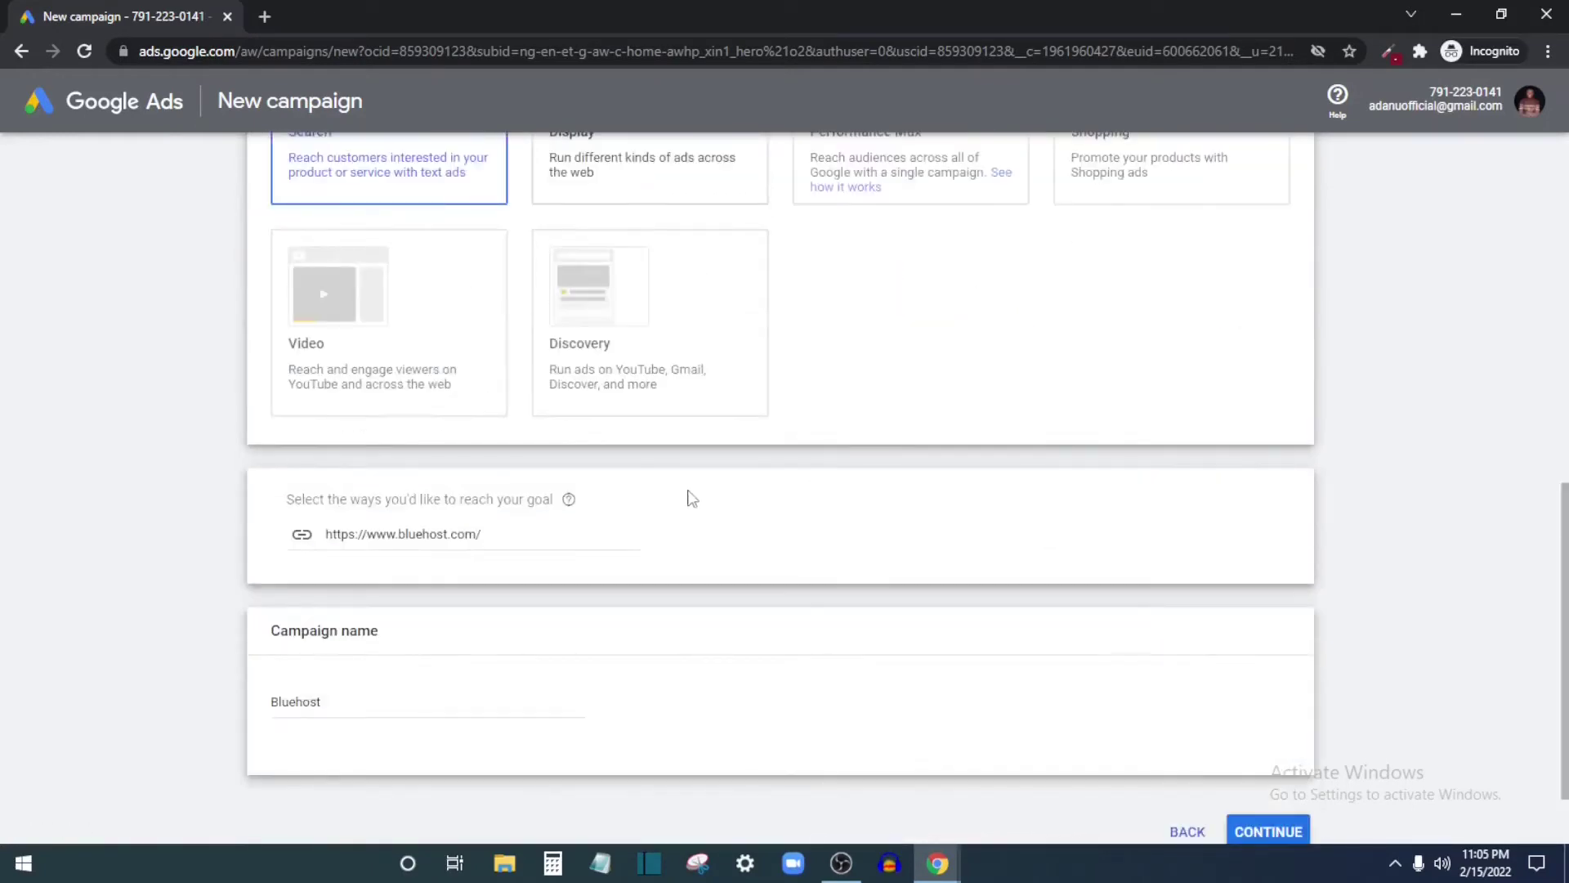
scroll(689, 498, down, 1)
Continue to the campaign settings and exclude the Google Display Network from the campaign.
click(1273, 741)
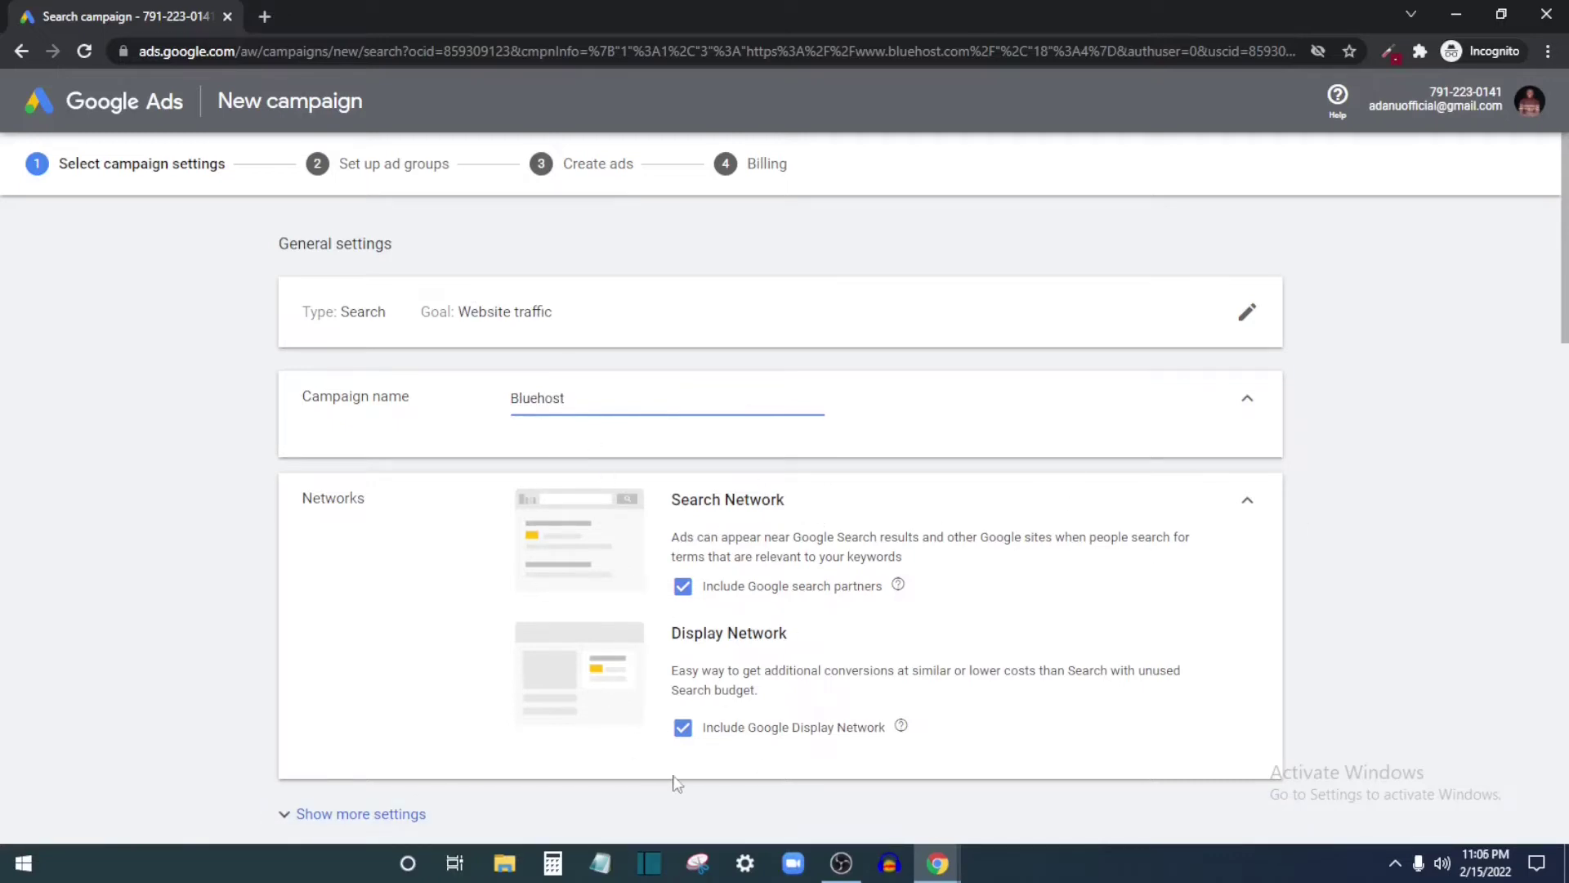
click(685, 729)
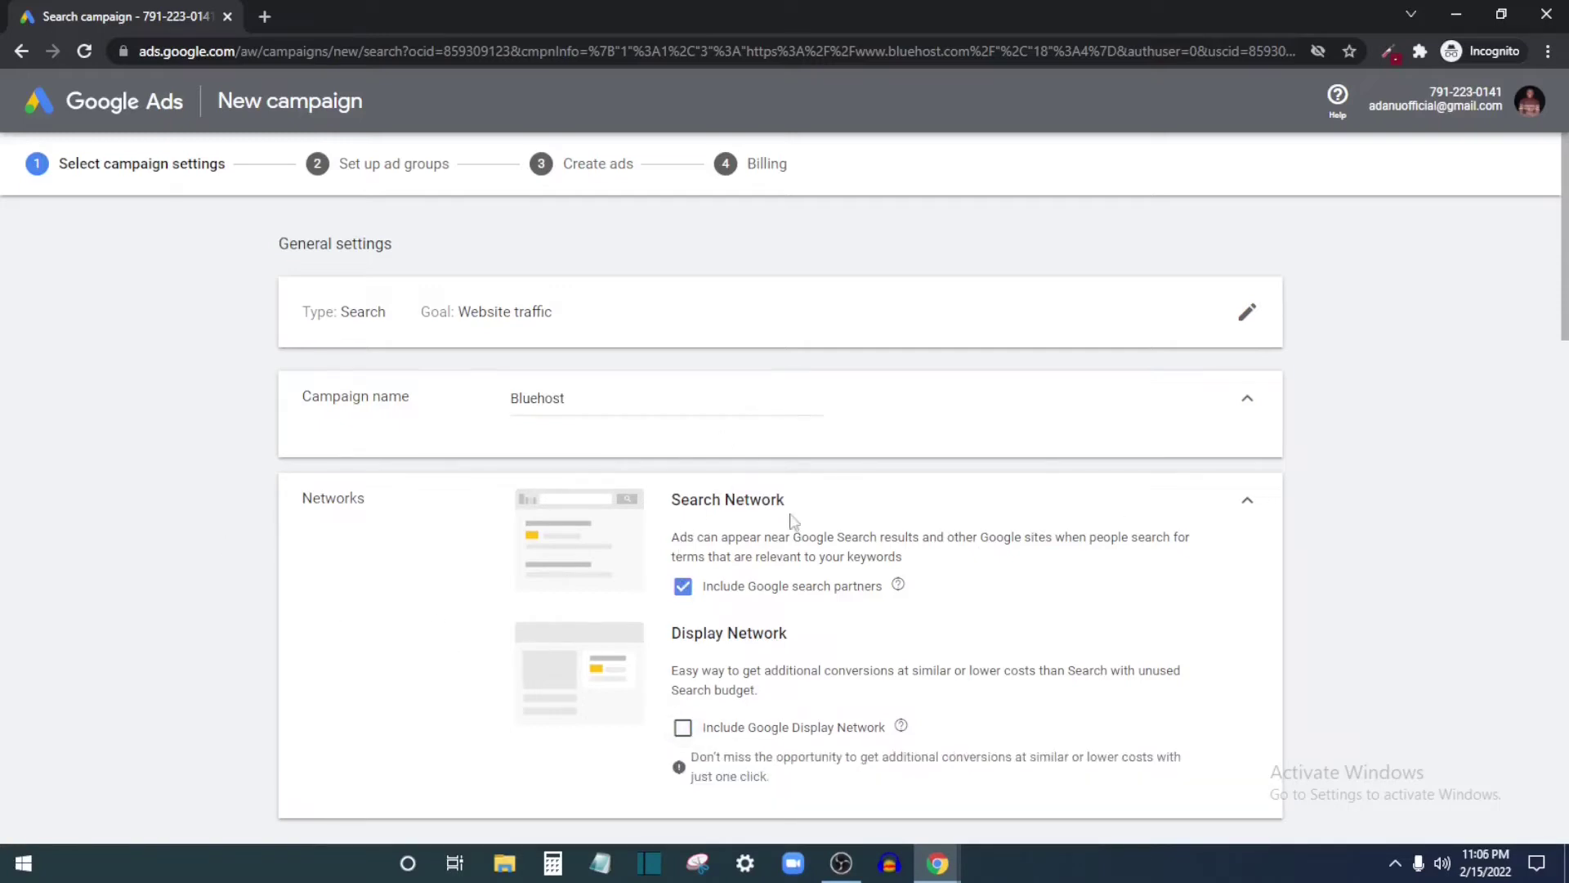
Set the campaign's location targeting to all countries and territories.
scroll(791, 520, down, 5)
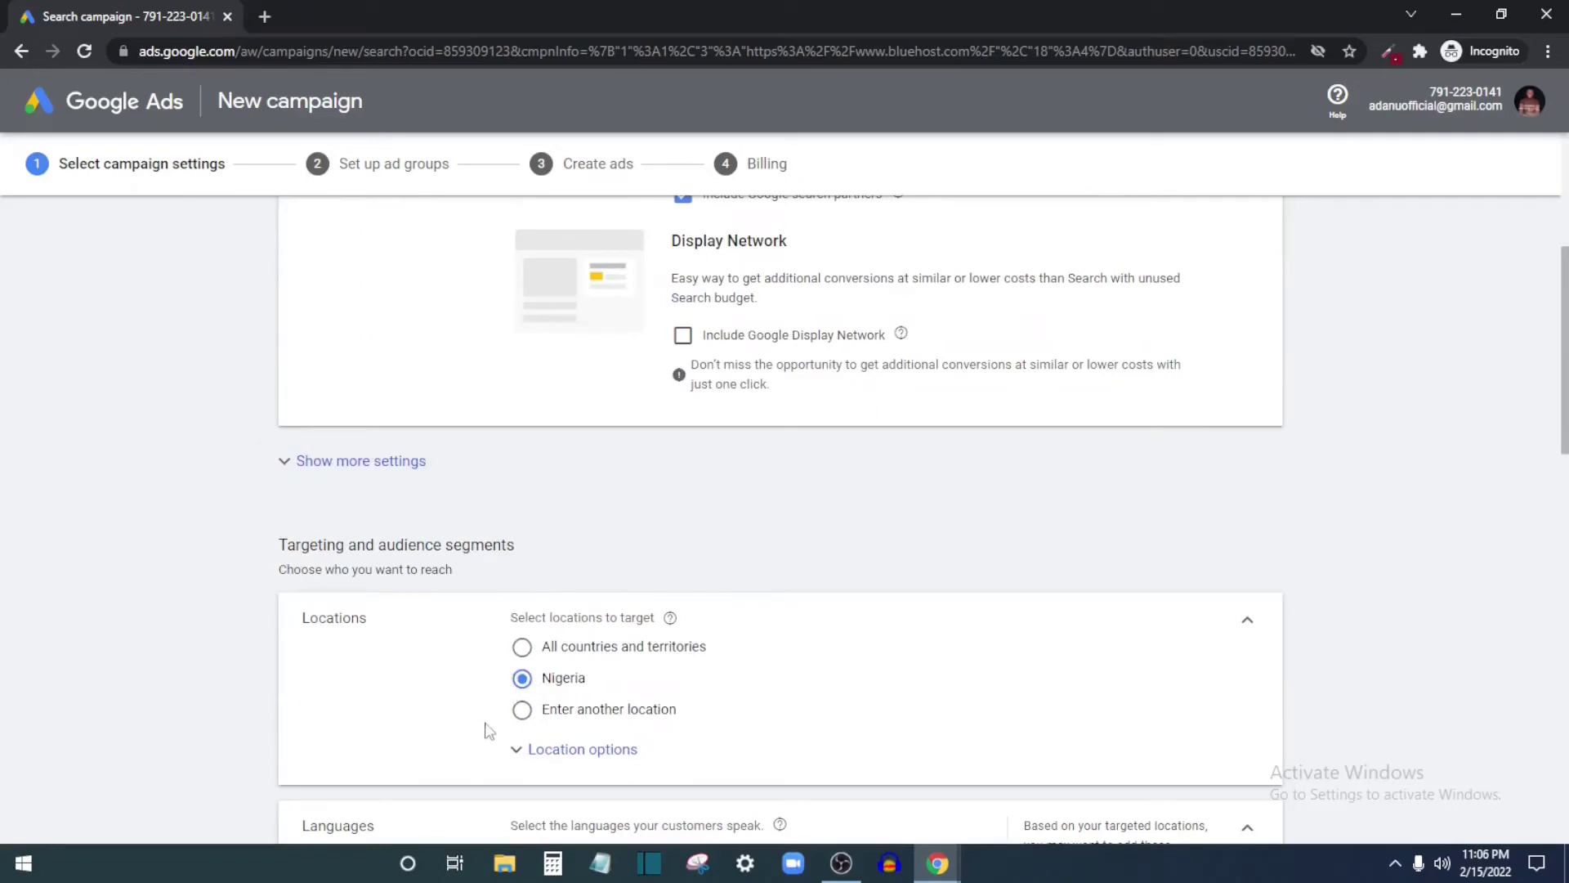
click(601, 709)
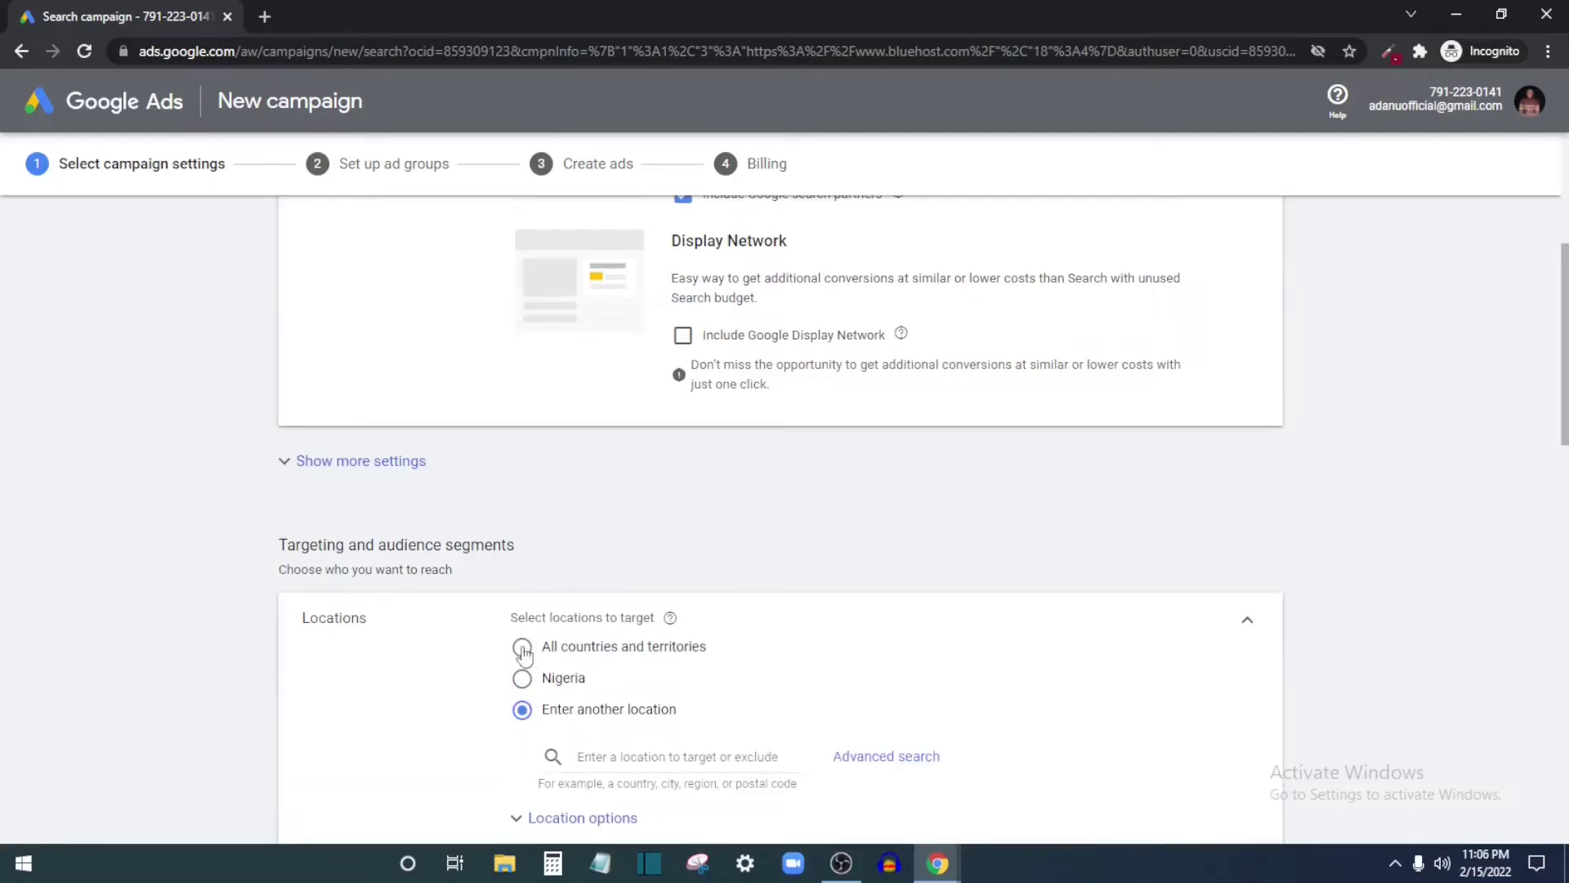
click(602, 643)
scroll(762, 712, down, 3)
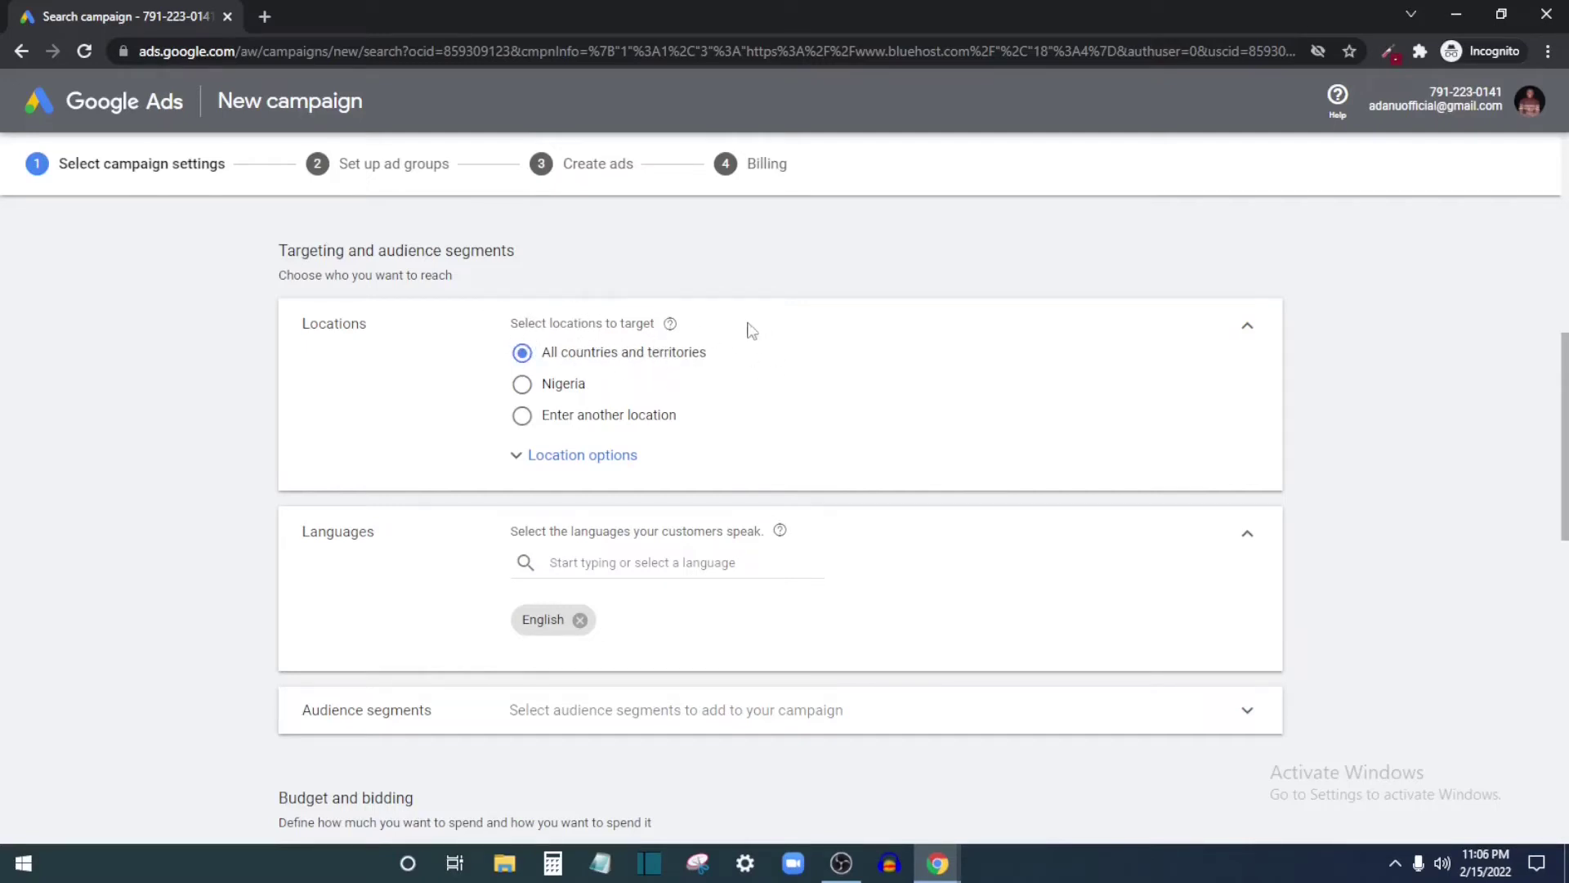
Restrict the campaign's location targeting to the United States by entering it as another location.
click(521, 416)
click(676, 462)
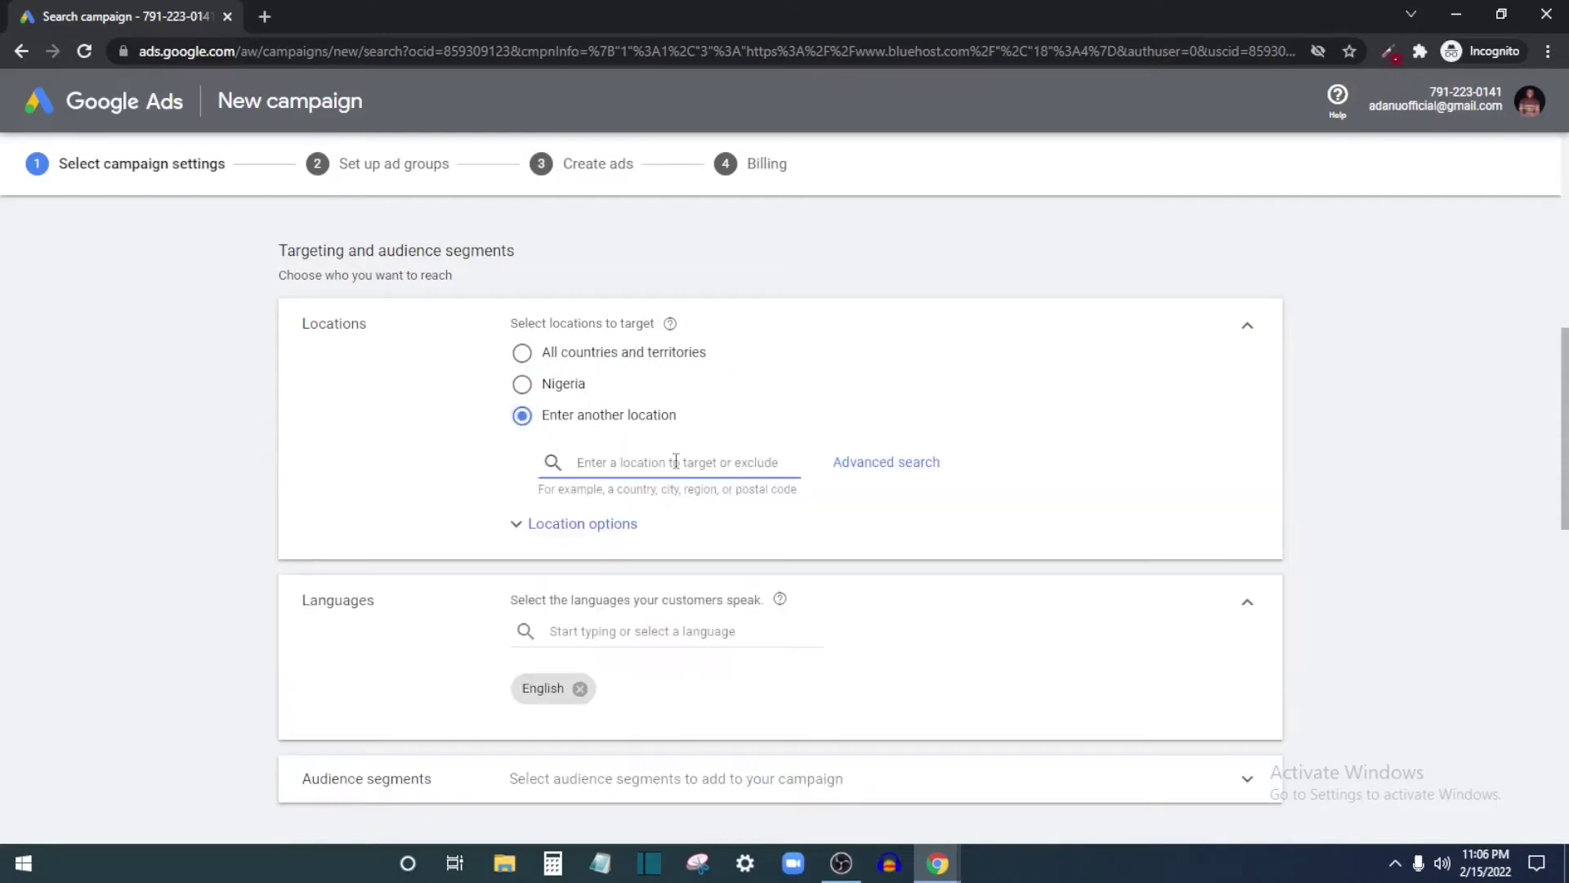
text(United)
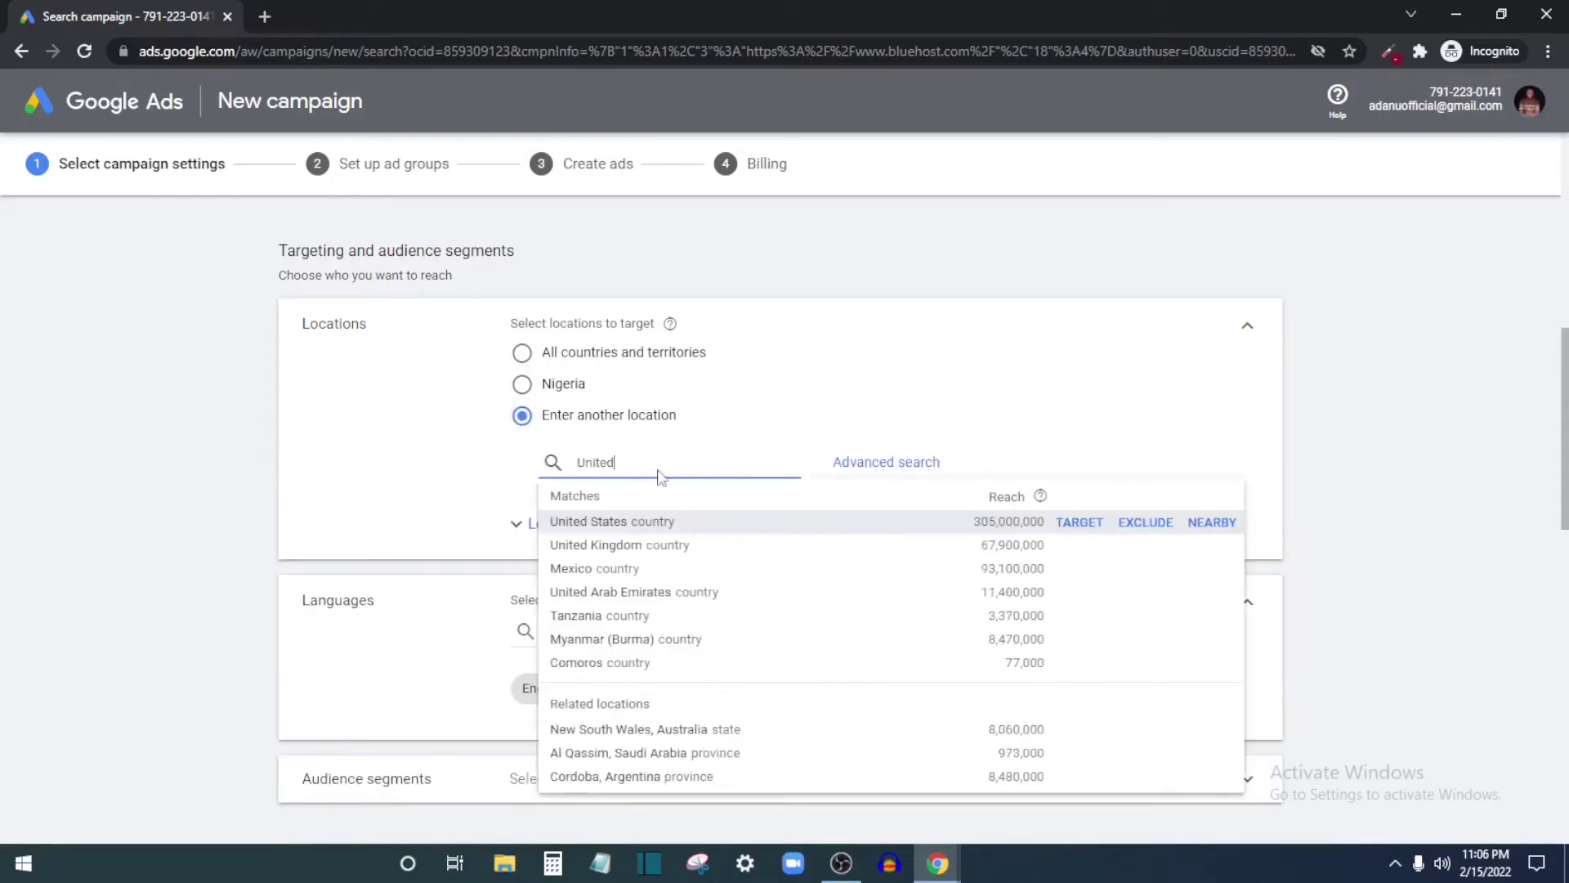
click(709, 528)
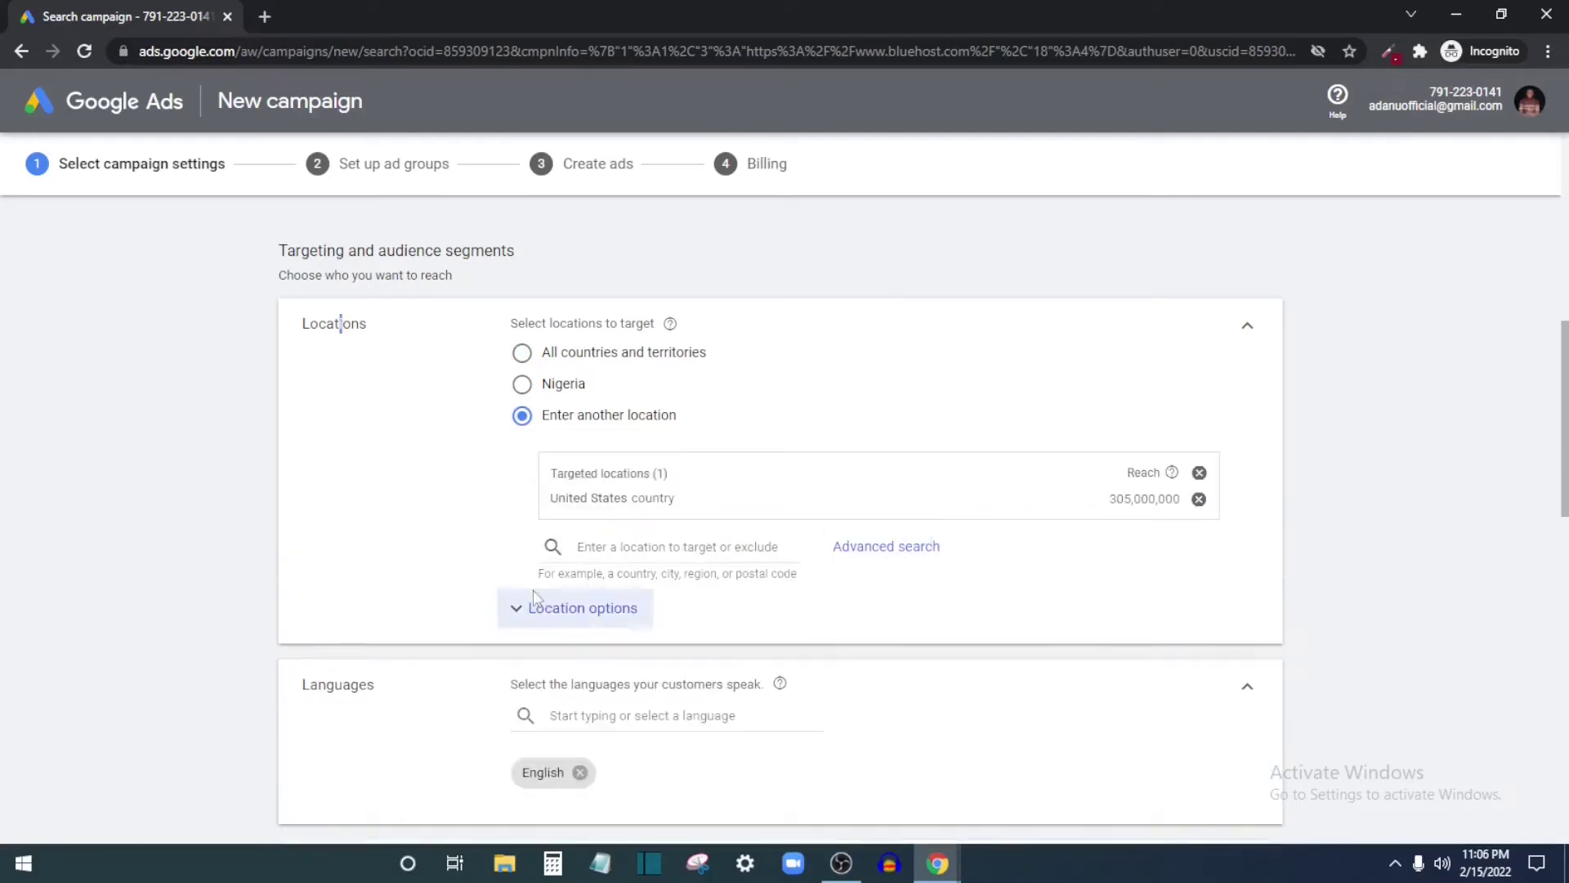
Keep English as the campaign language and set the average daily budget to $25.
scroll(412, 449, down, 3)
scroll(755, 400, up, 2)
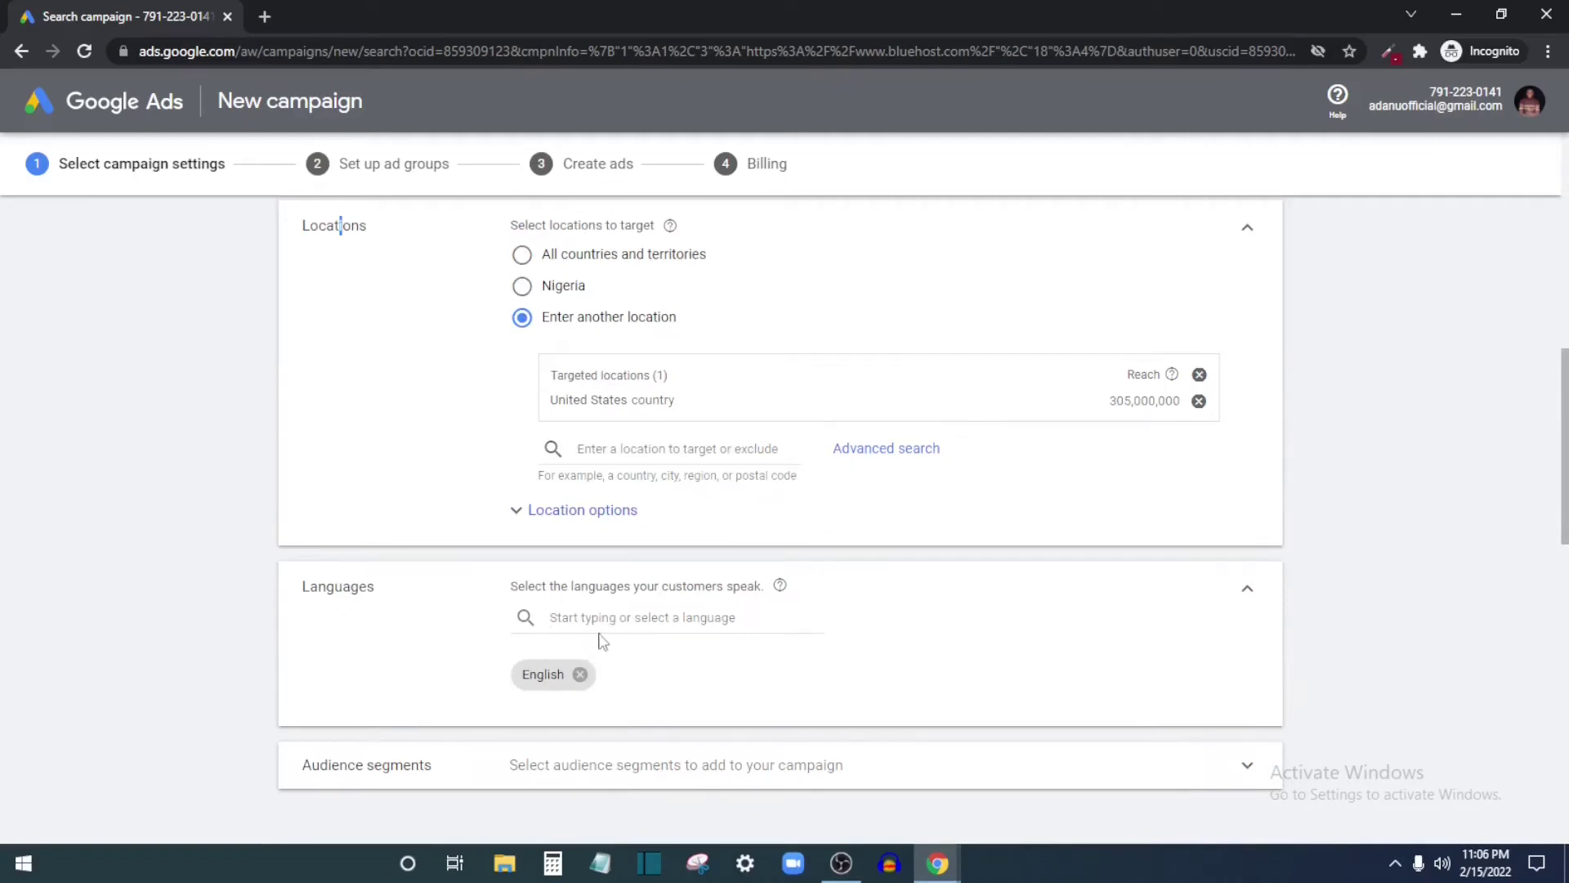
scroll(630, 677, down, 3)
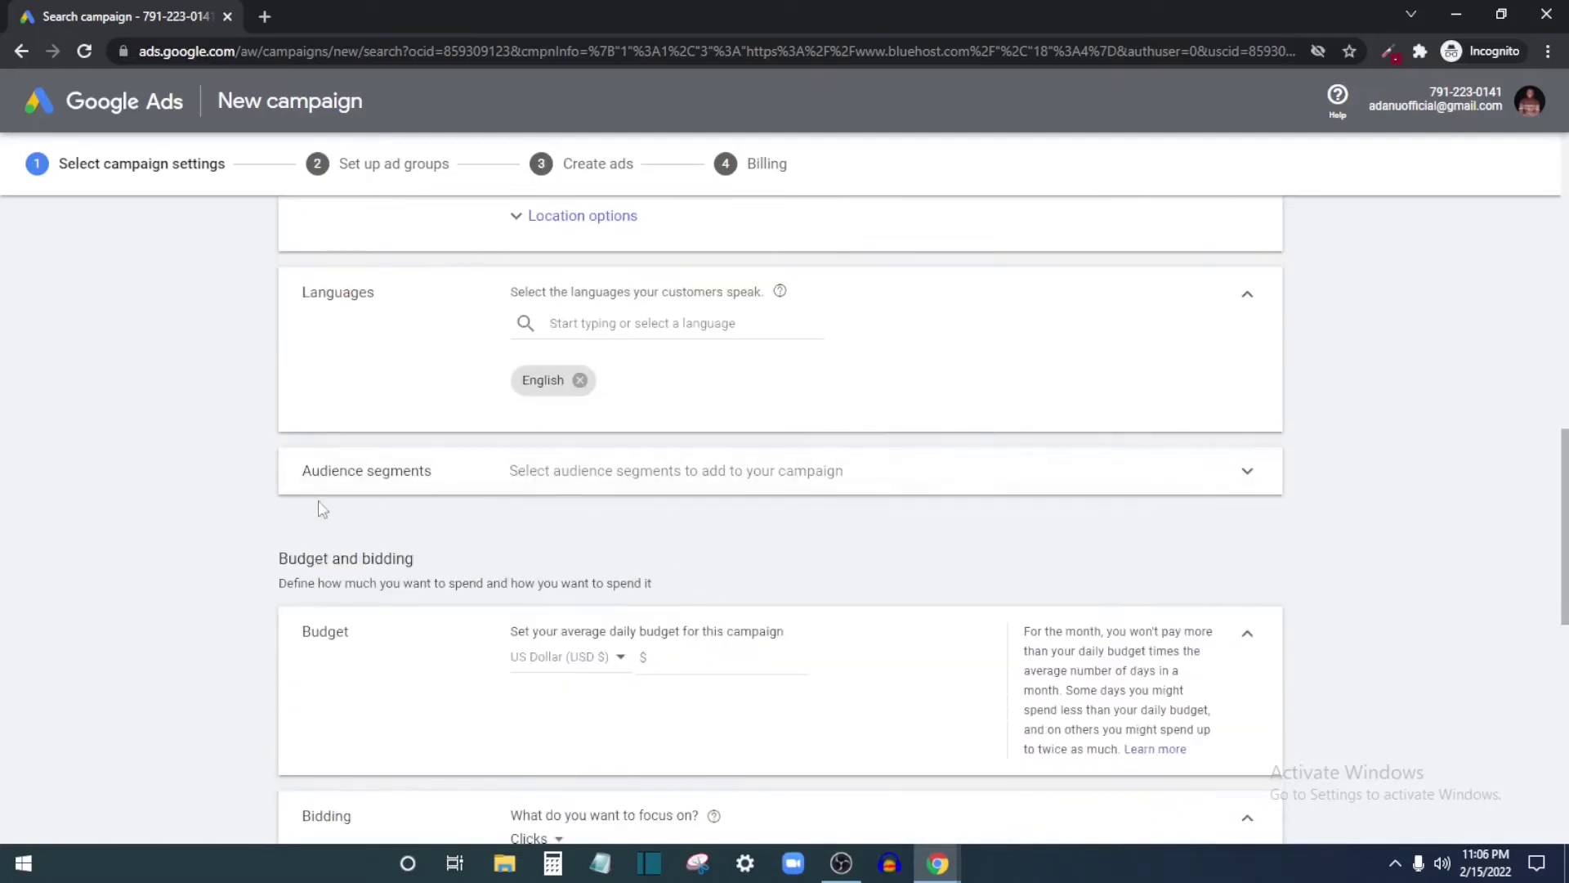
scroll(428, 585, down, 3)
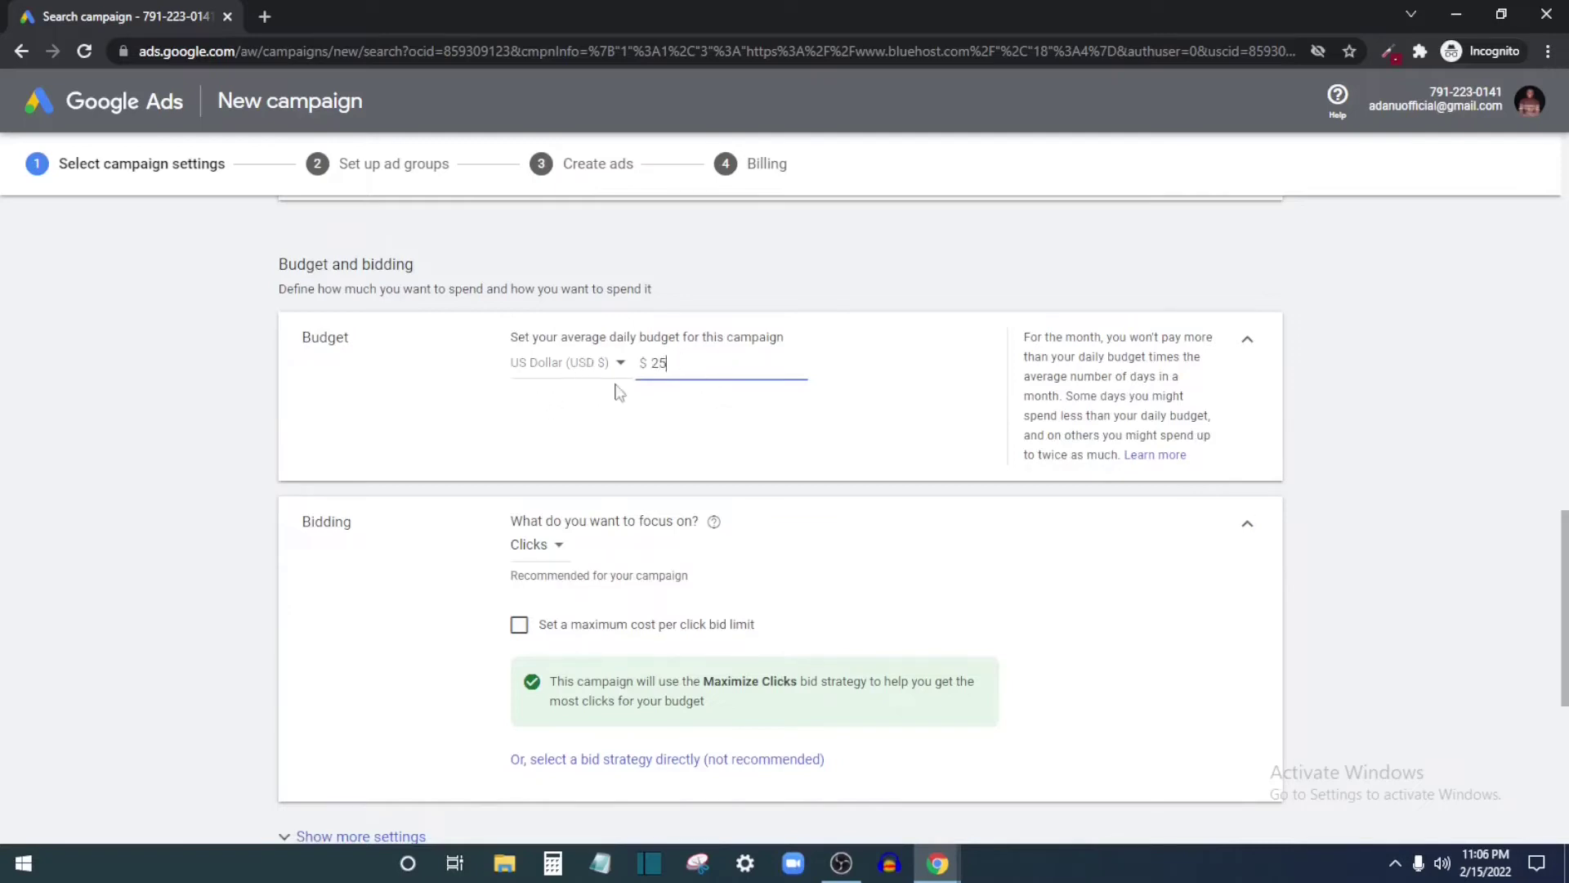
Enable the maximum cost per click bid limit and set it to $0.05.
scroll(619, 429, down, 2)
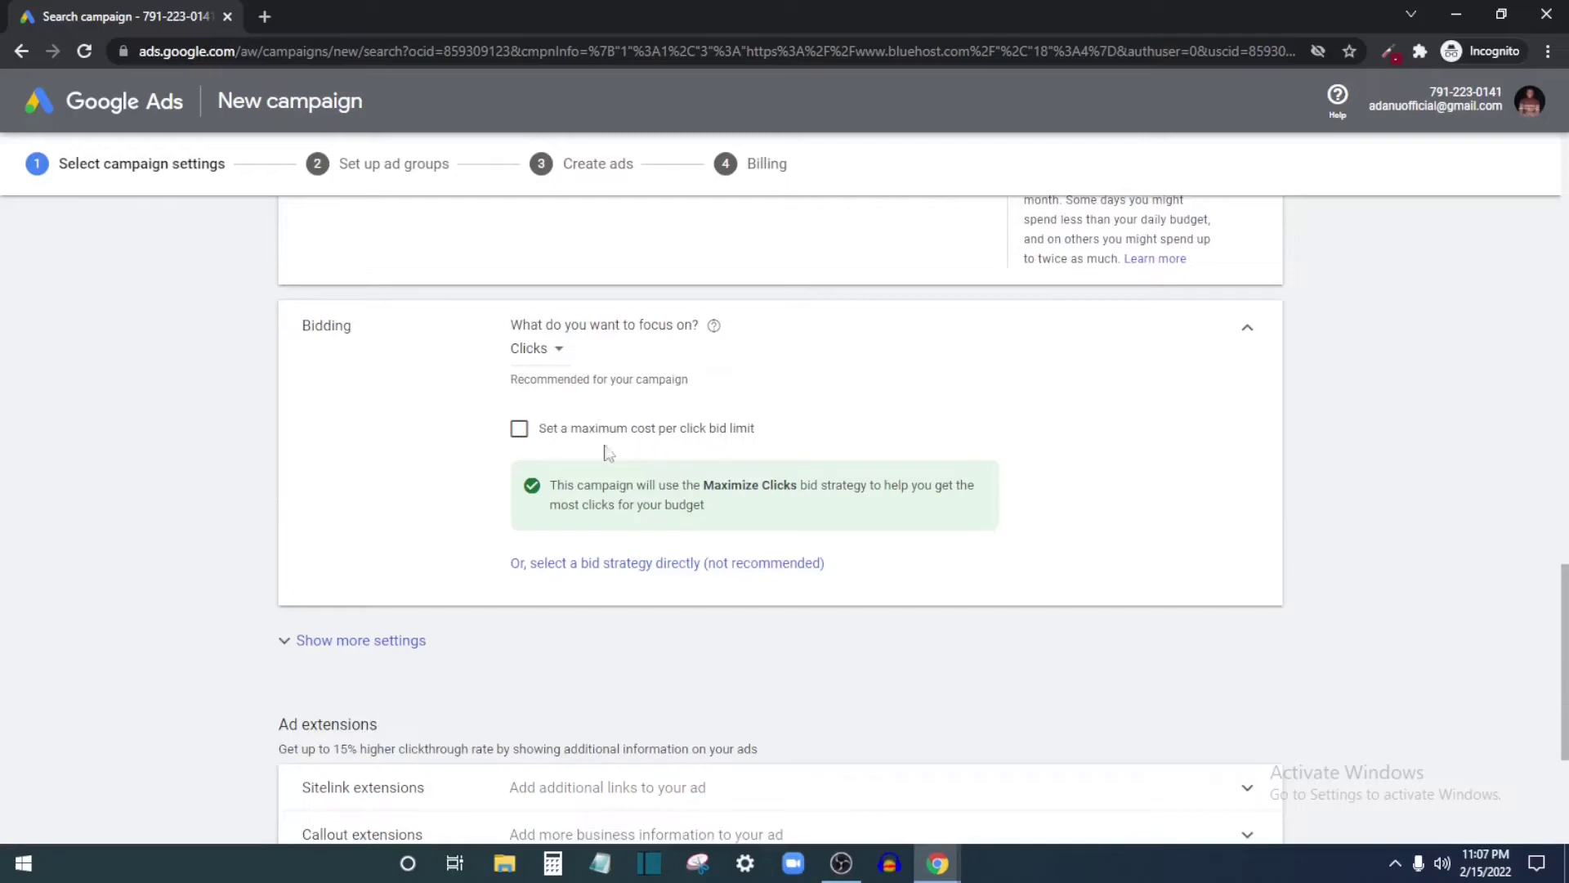
click(519, 429)
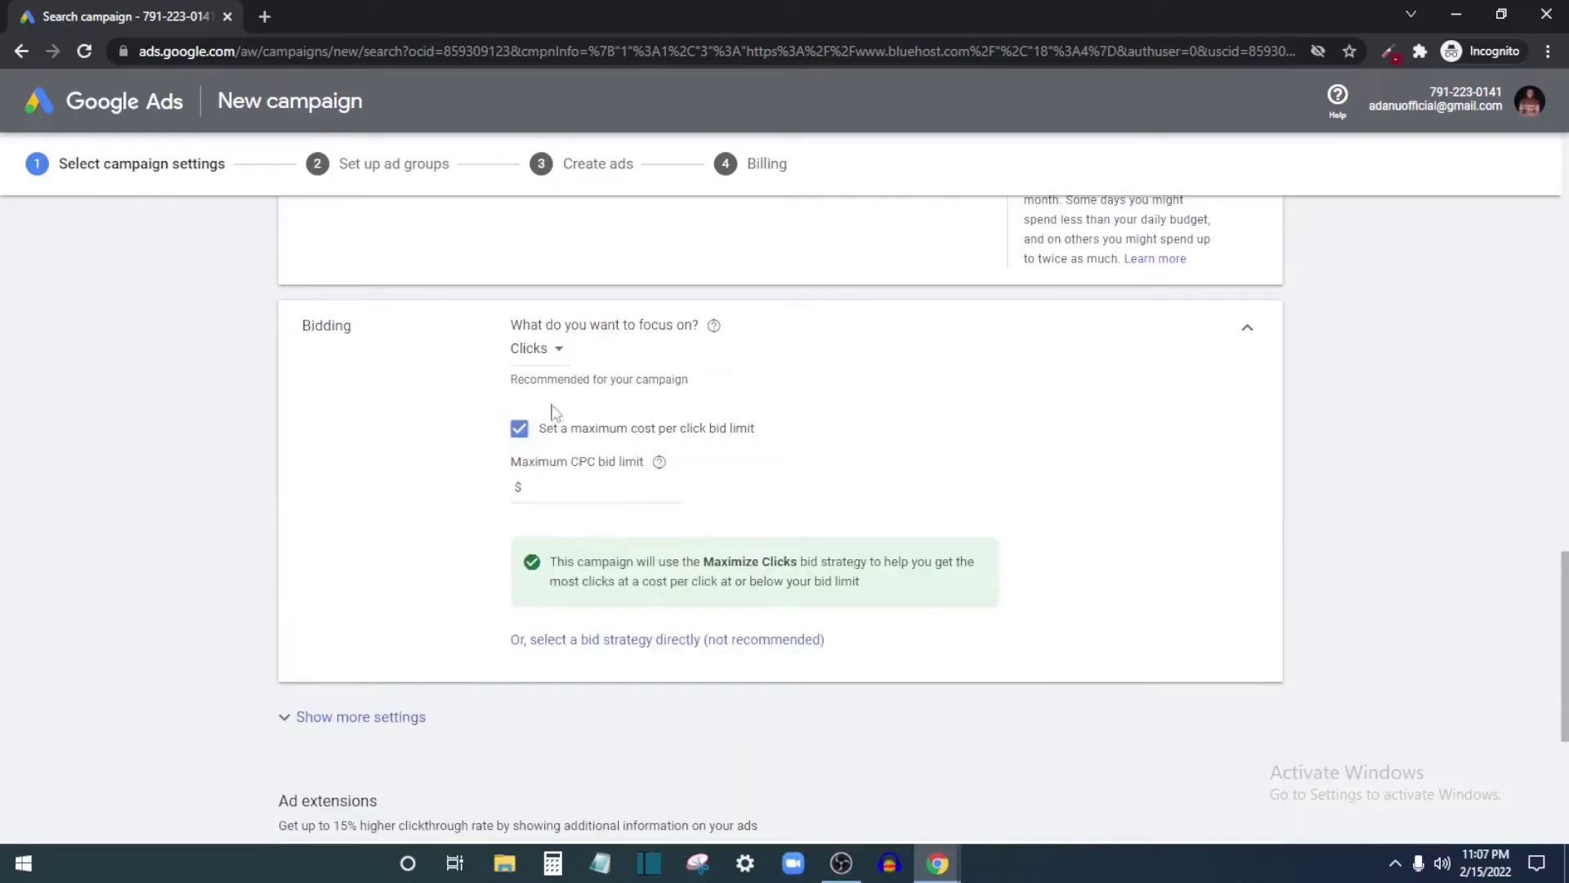
click(556, 488)
text(0)
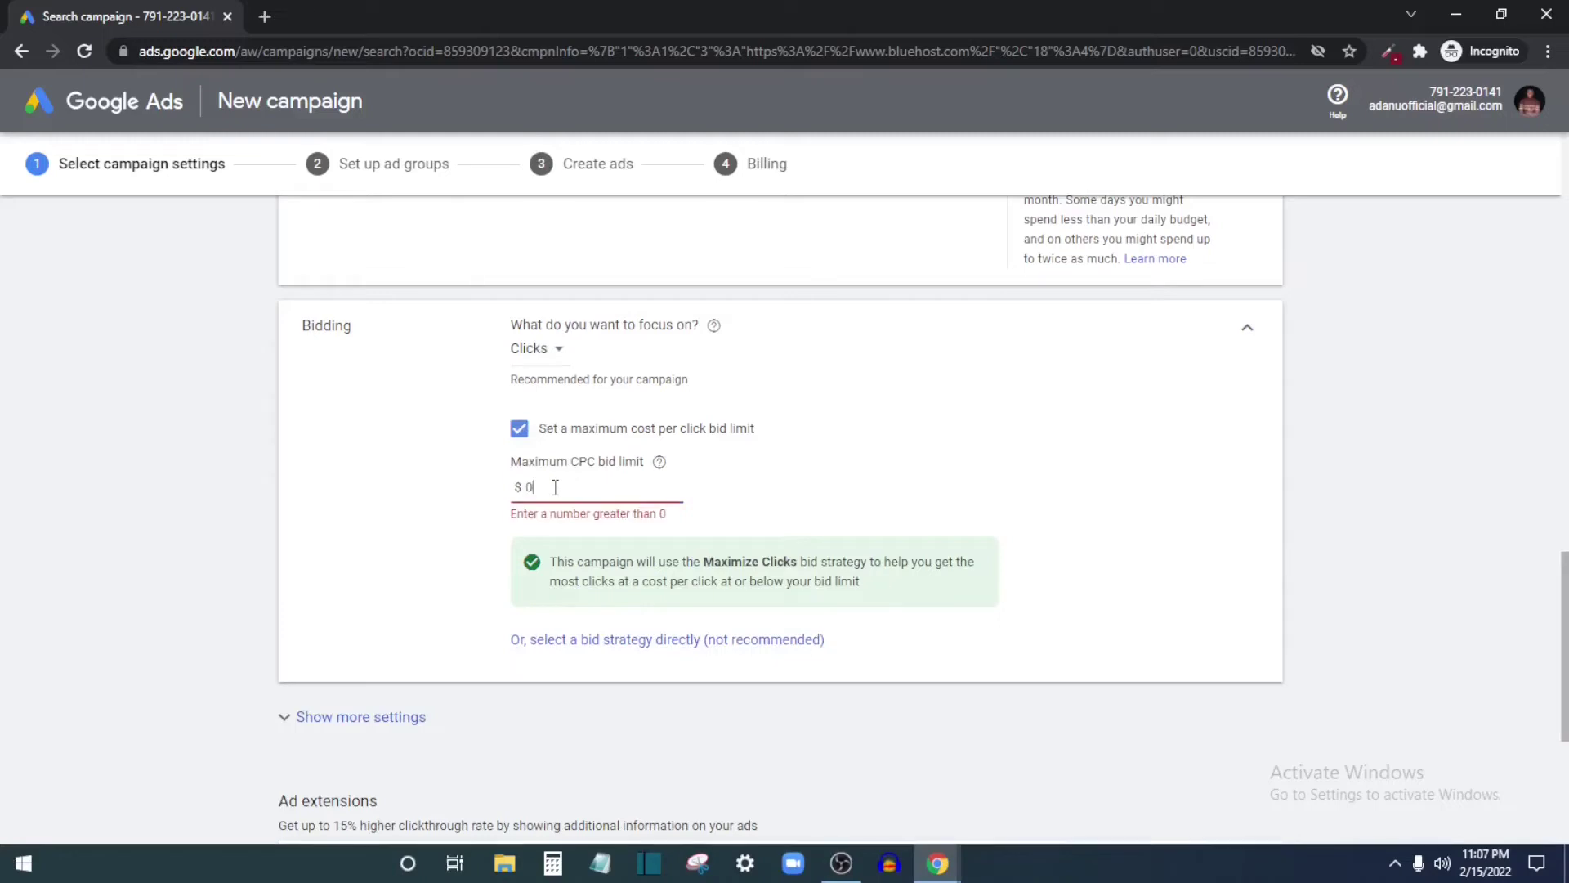
text(.05)
click(468, 502)
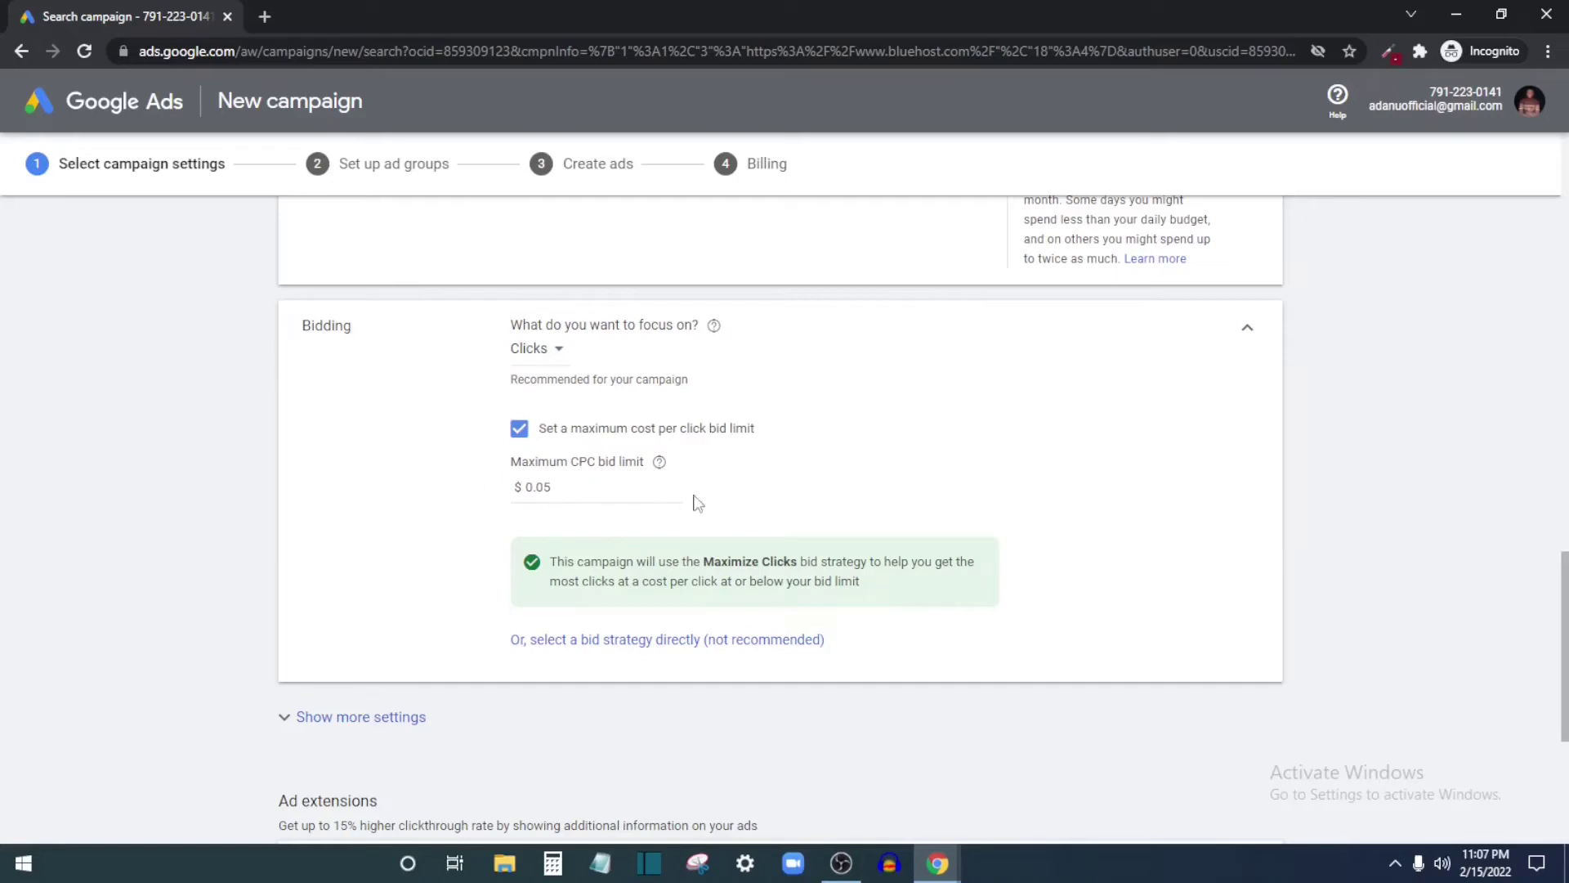
Leave the ad extensions empty, save the campaign settings and continue to the ad group setup.
scroll(532, 478, down, 1)
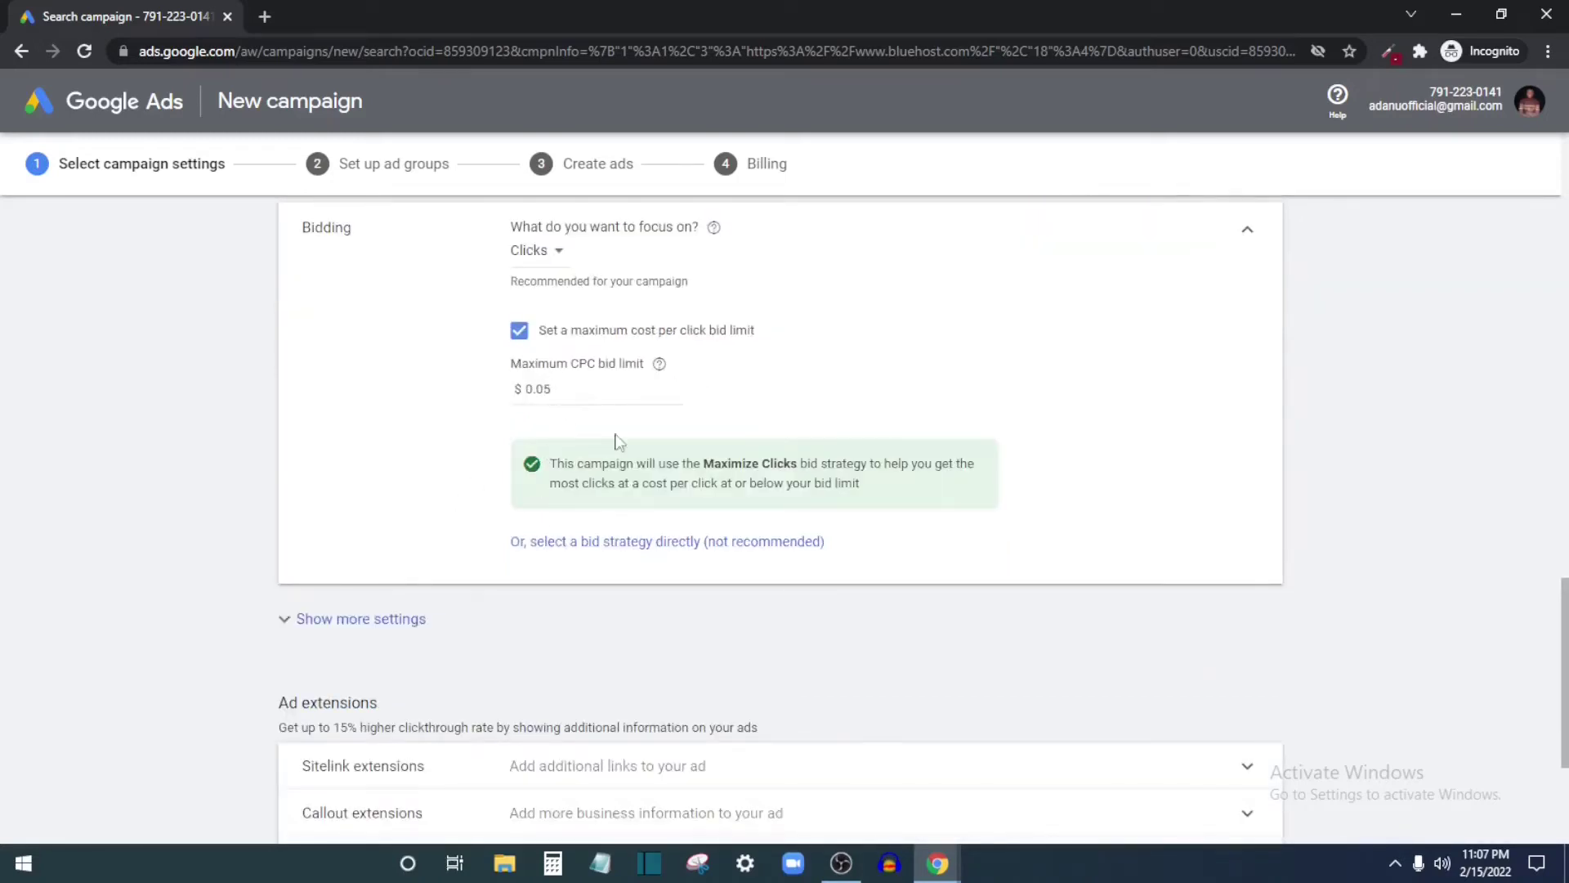
scroll(629, 597, down, 4)
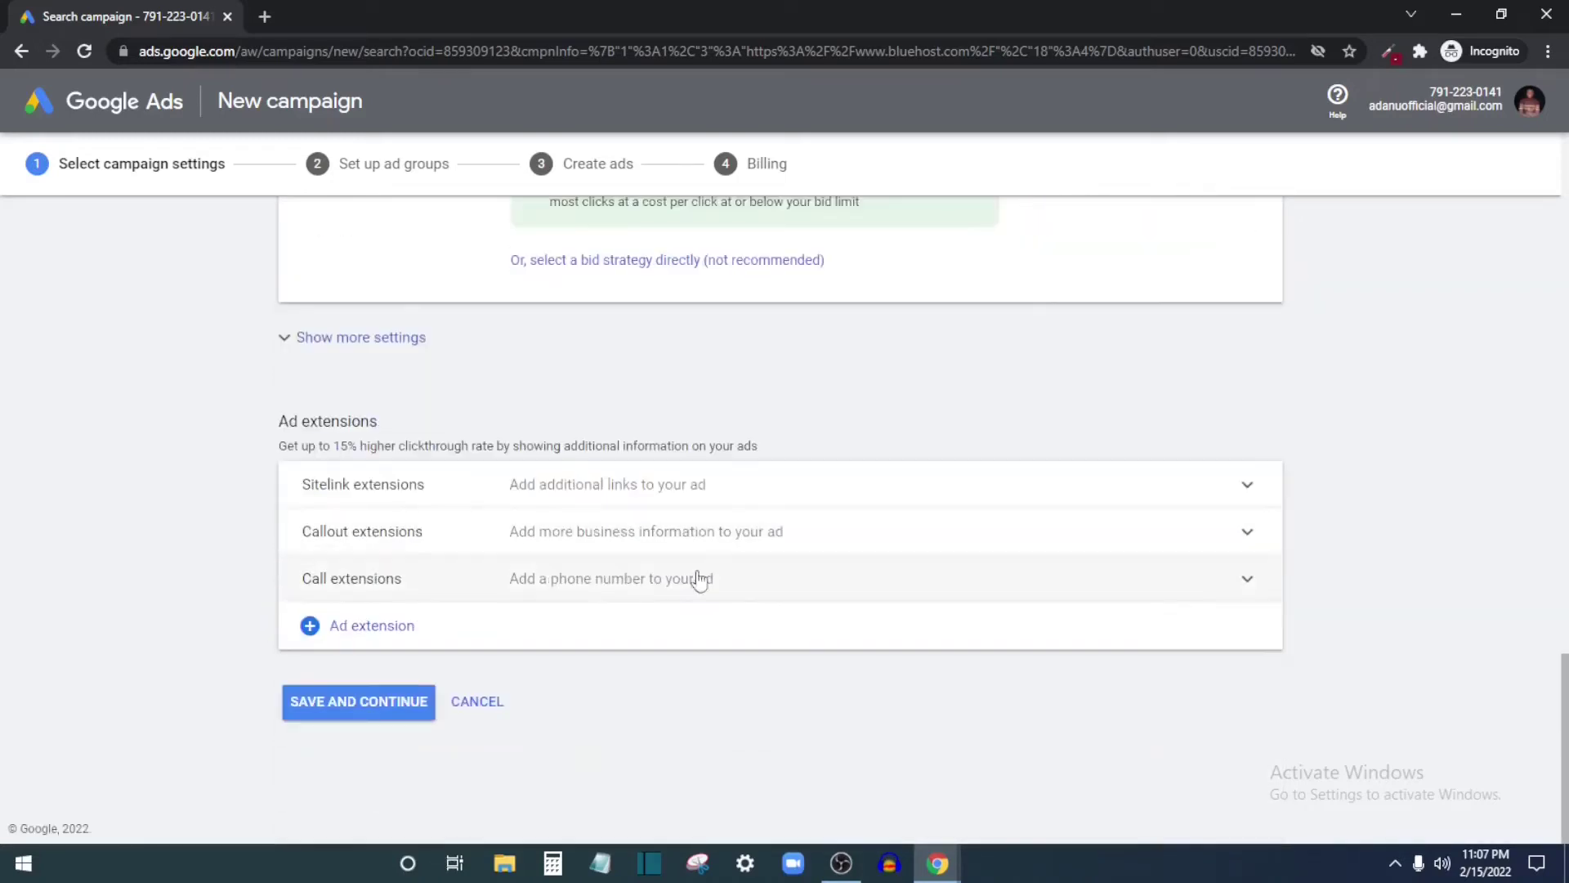
scroll(650, 393, up, 4)
scroll(689, 546, down, 3)
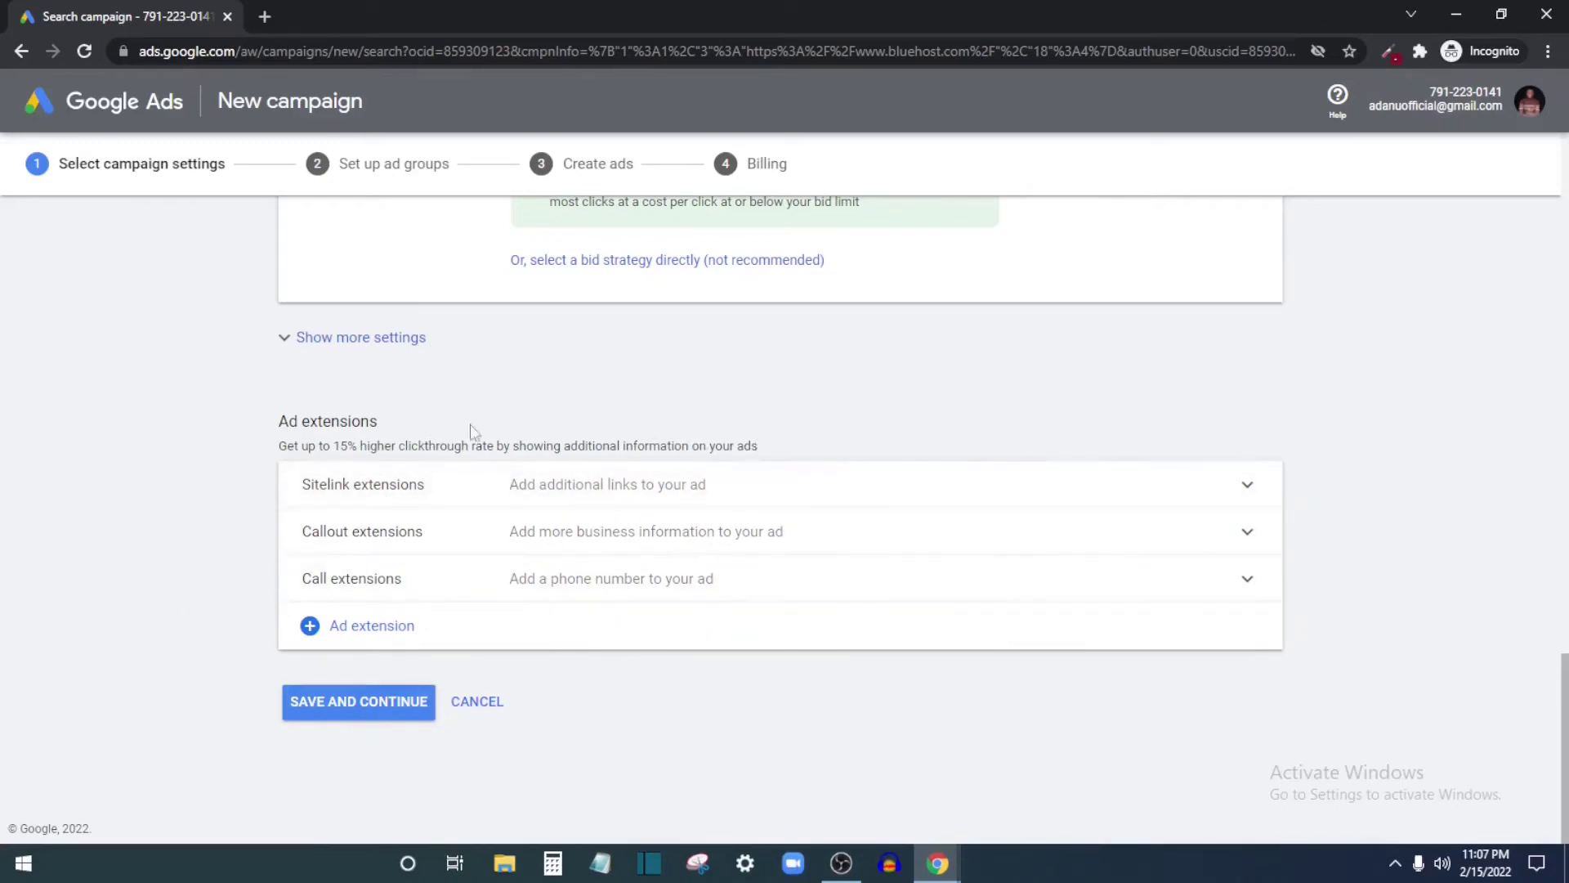
click(367, 703)
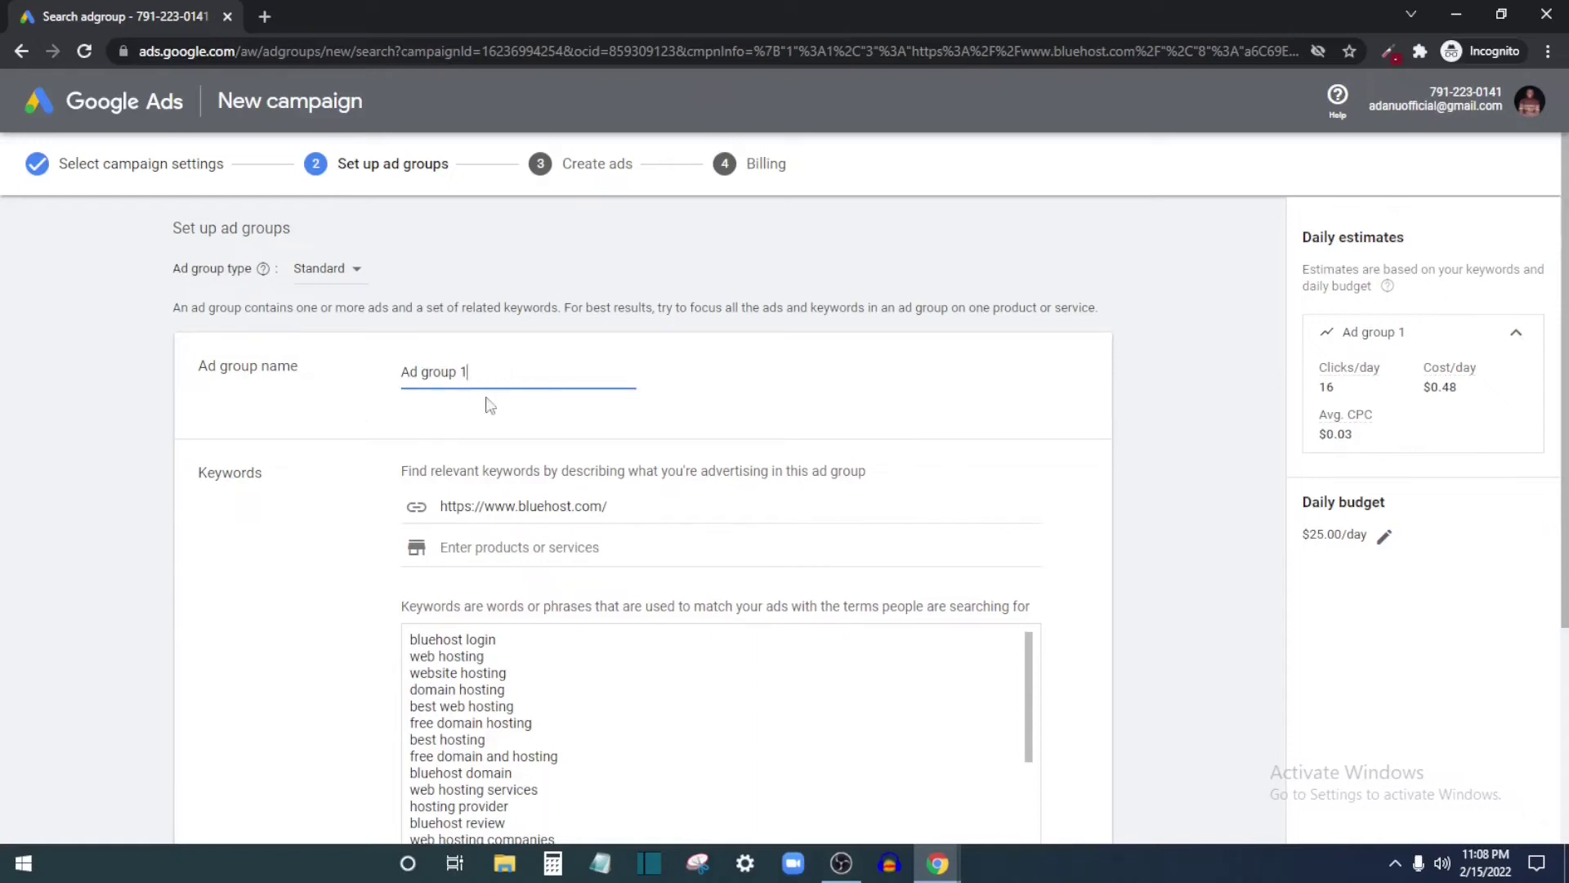
Review the ad group name, website and suggested keyword list for Ad group 1.
scroll(447, 505, down, 1)
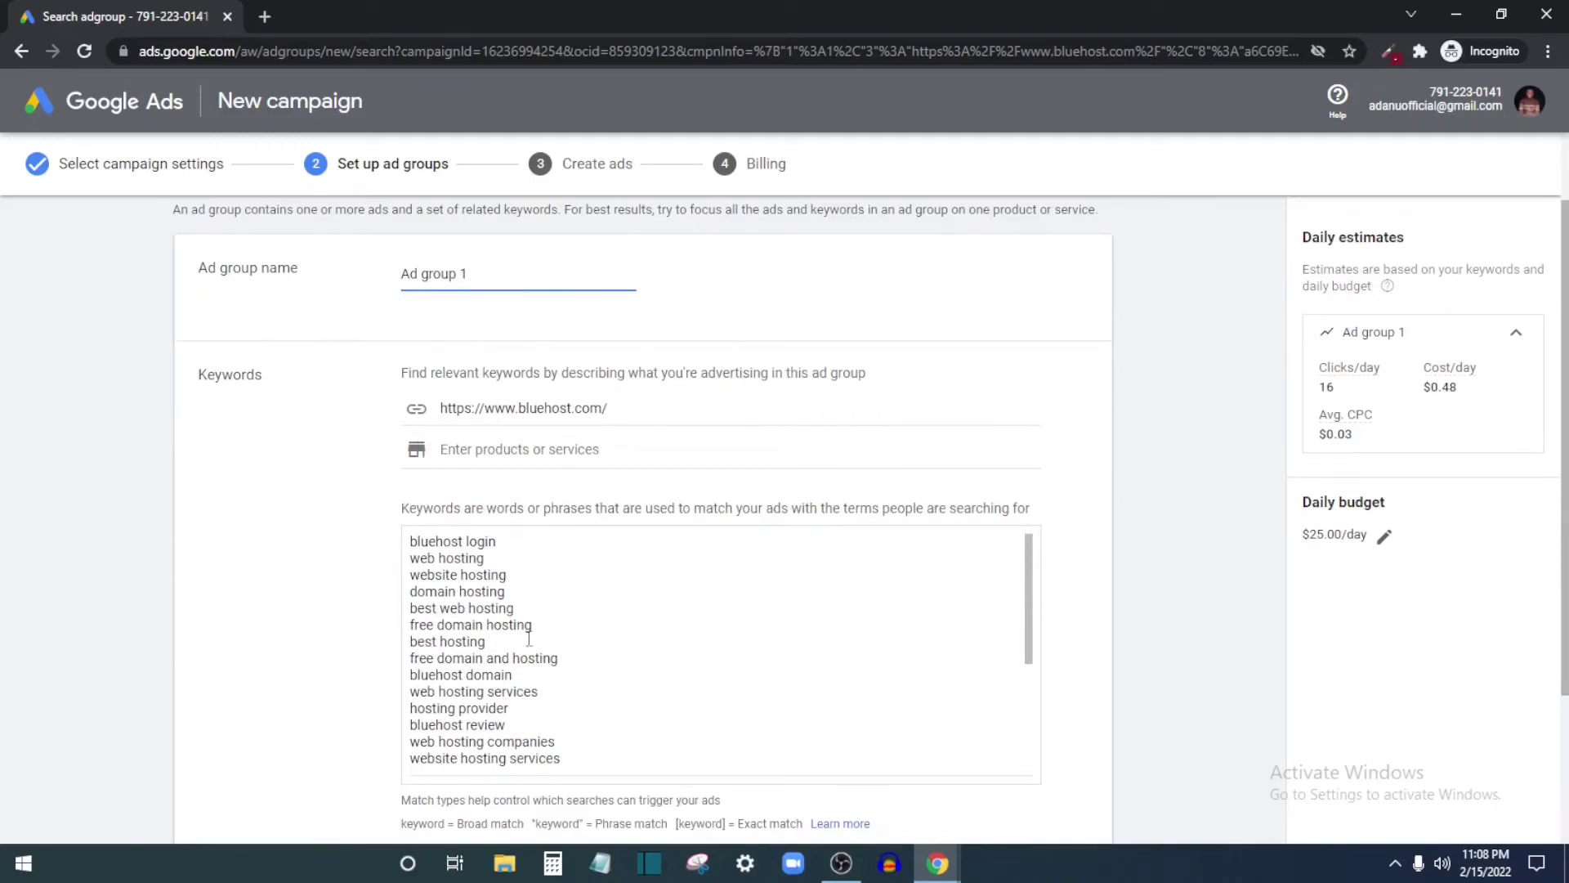
scroll(529, 638, down, 5)
scroll(545, 478, up, 3)
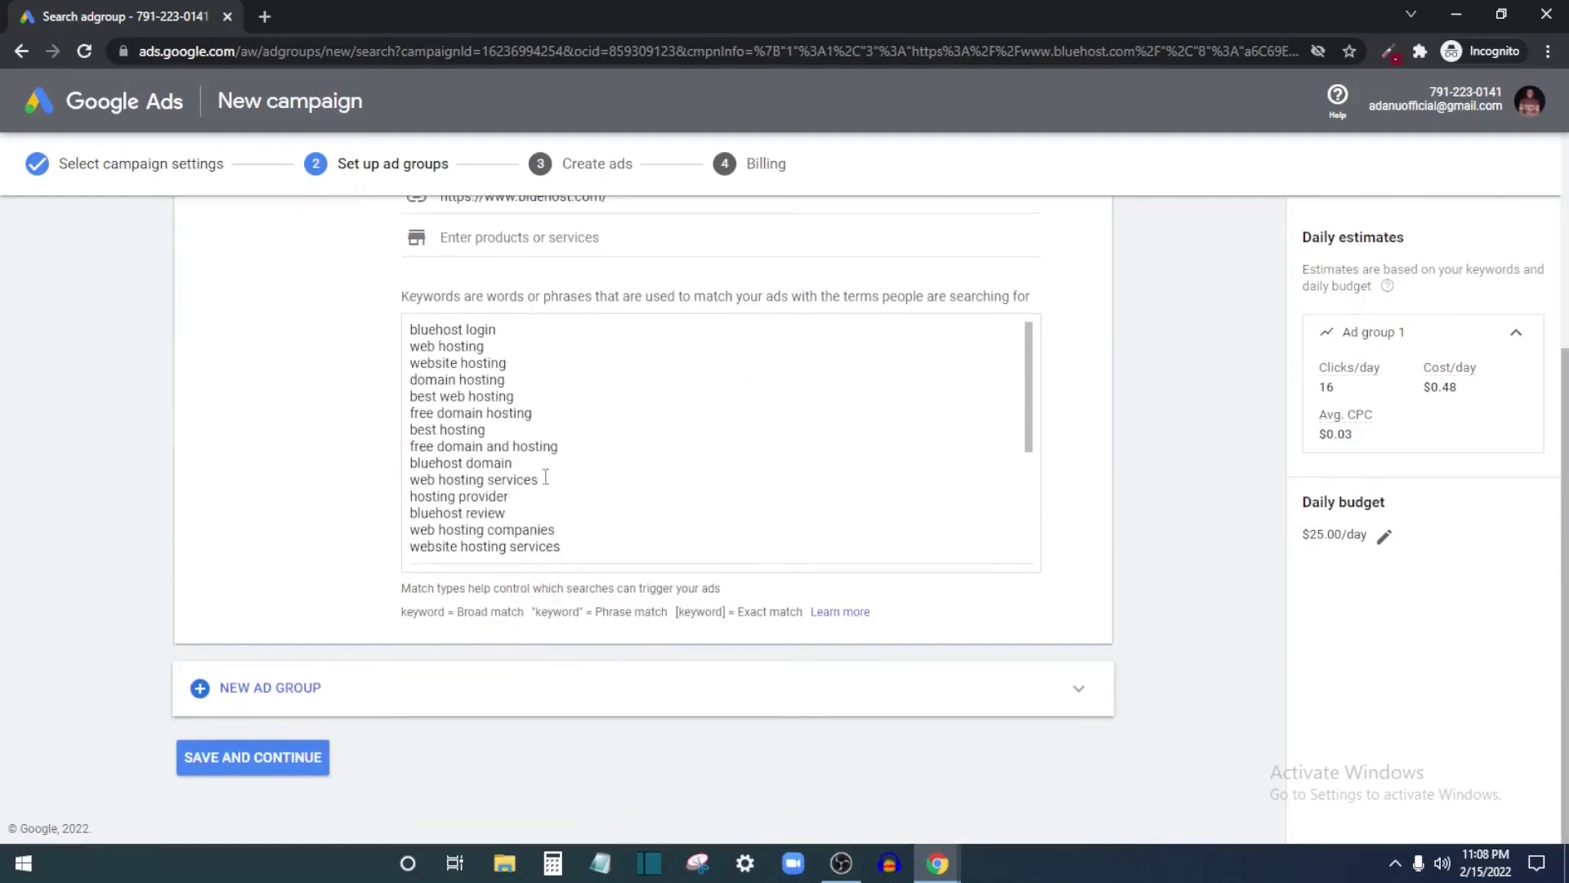
scroll(601, 515, up, 3)
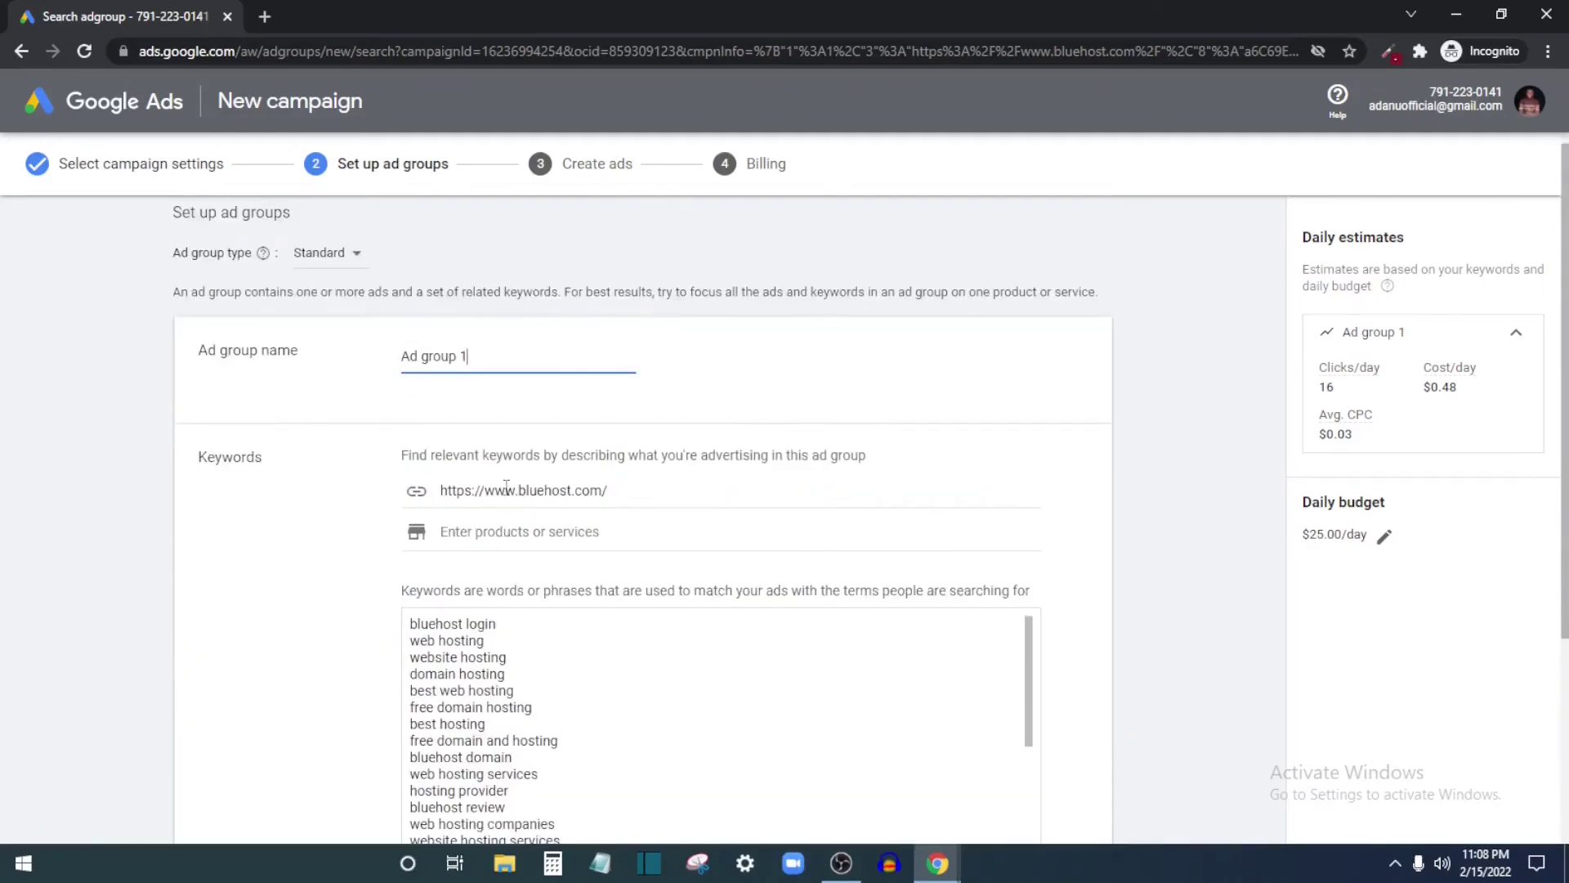
scroll(548, 518, down, 2)
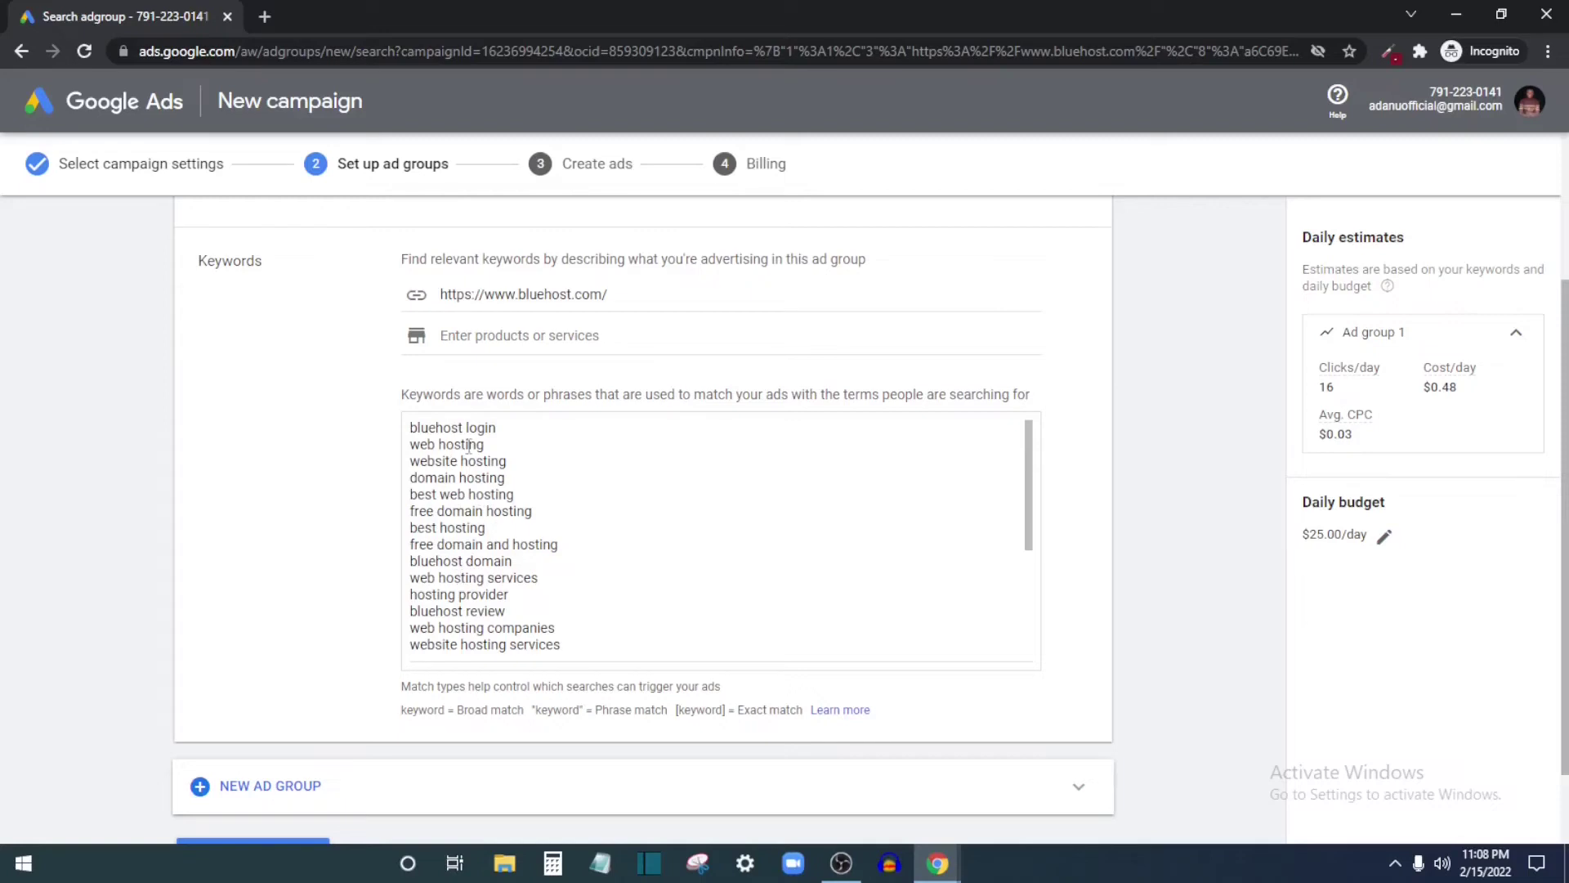
scroll(556, 604, down, 1)
scroll(554, 621, up, 1)
Change the bluehost login keyword to phrase match by enclosing it in quotation marks.
click(508, 432)
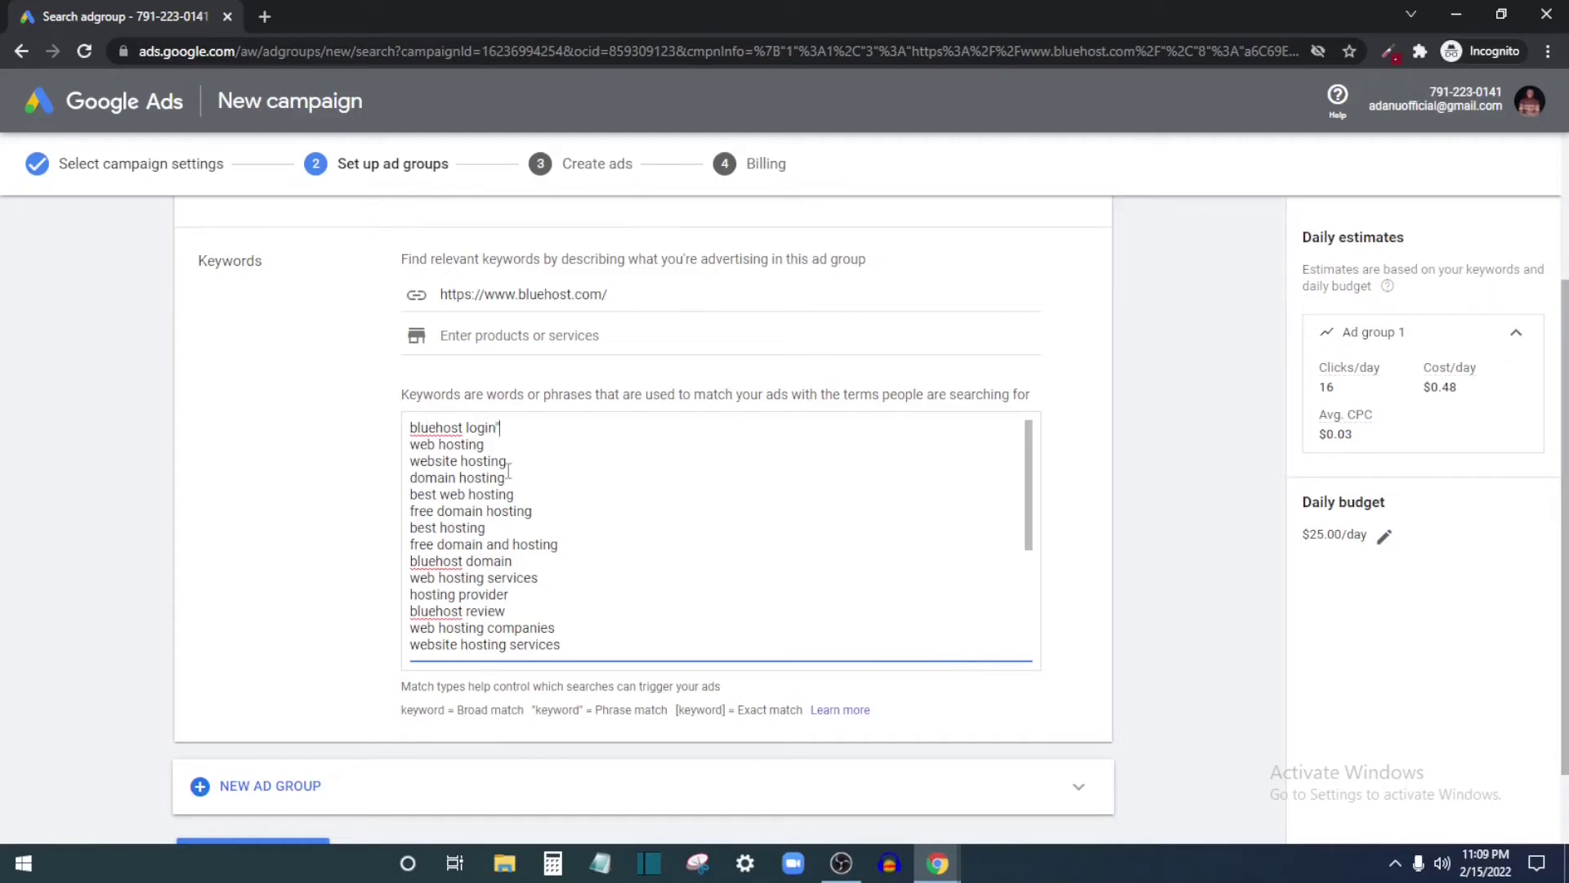
key(Home)
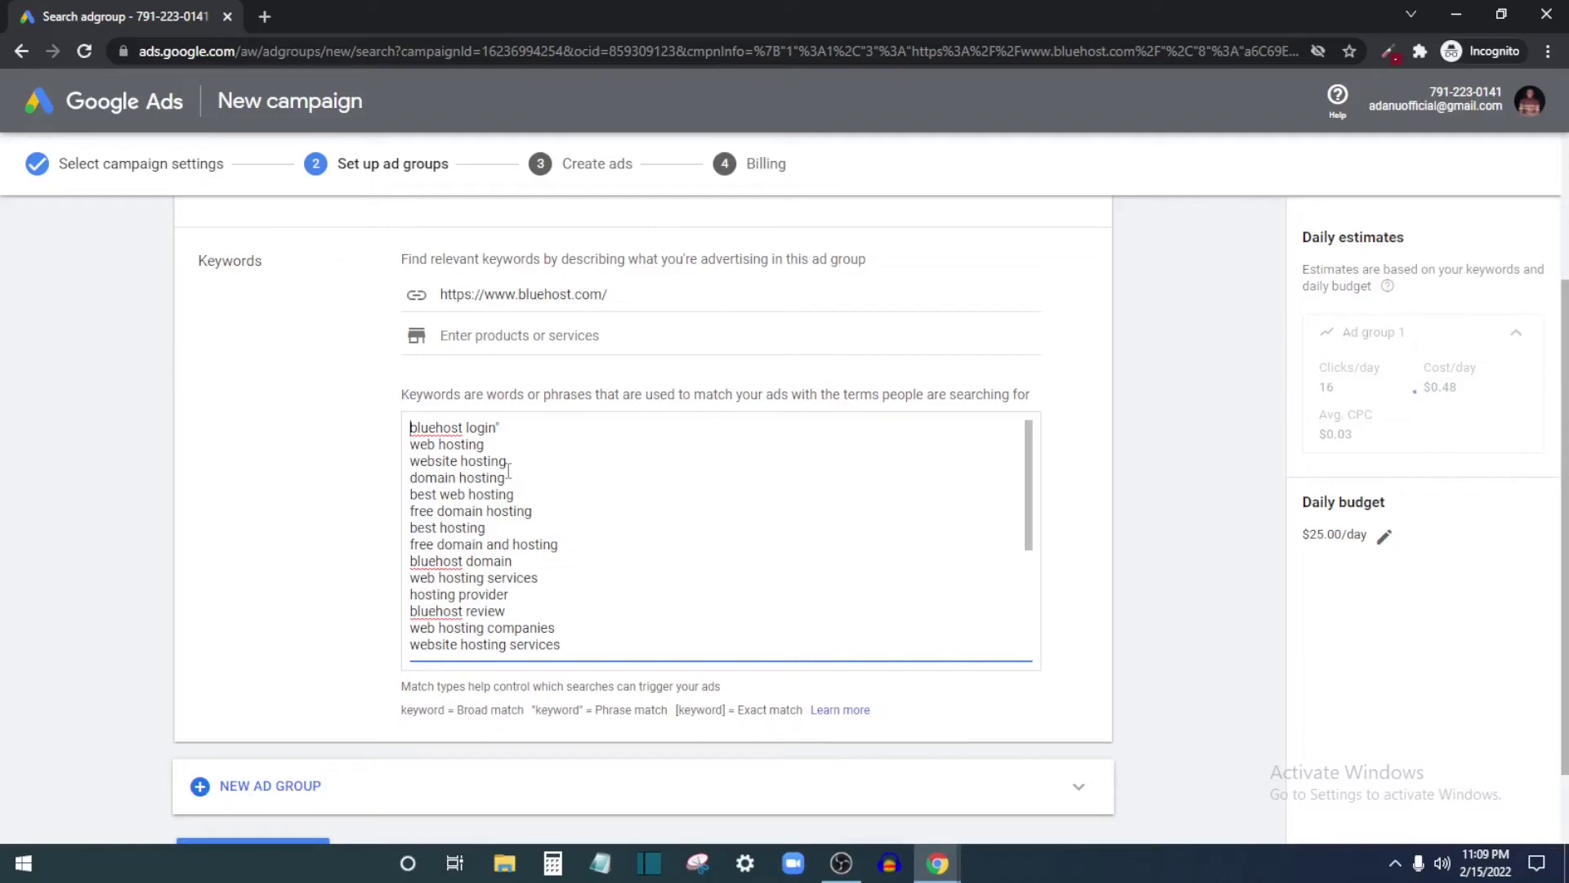
text(")
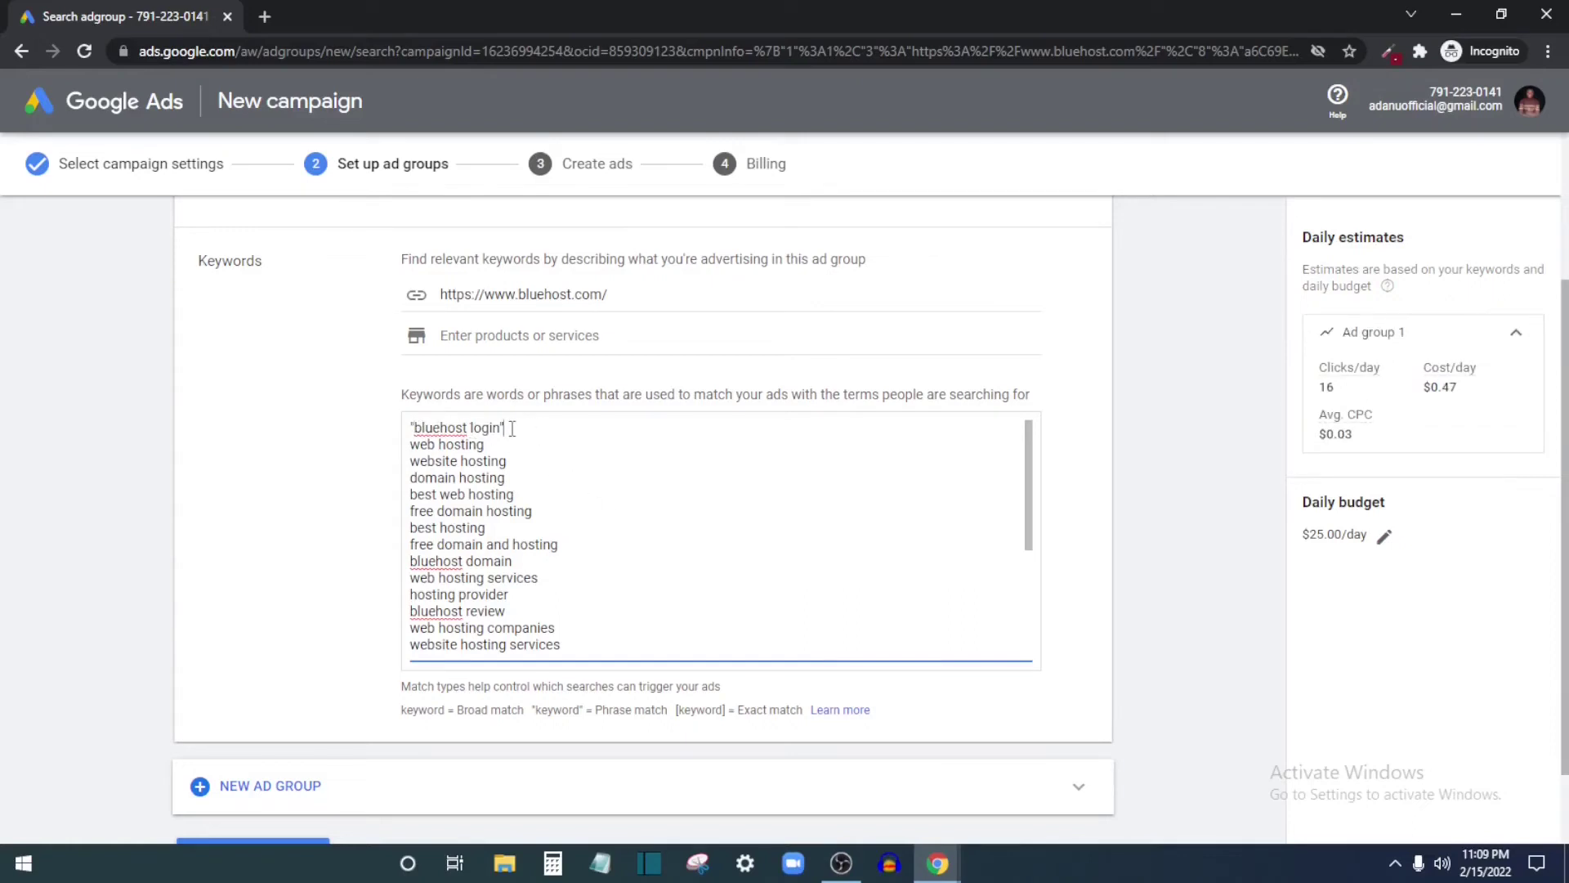
Change the bluehost login keyword to exact match by enclosing it in square brackets, and look through the remaining keywords.
text(")
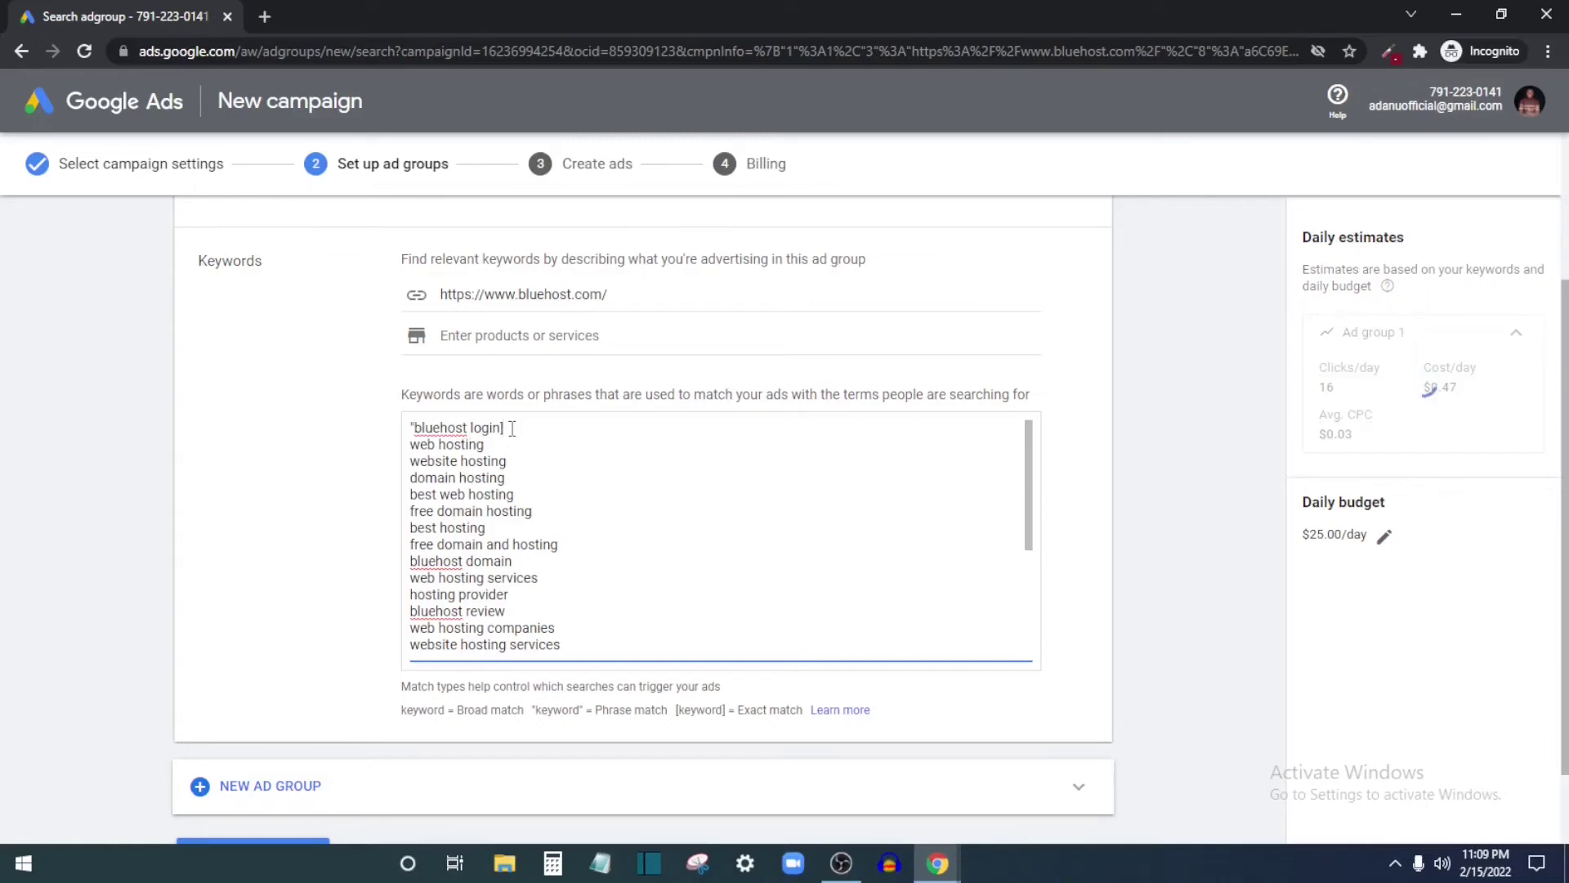
key(Home)
key(Delete)
text([)
key(Home)
key(Delete)
text([)
scroll(530, 572, down, 4)
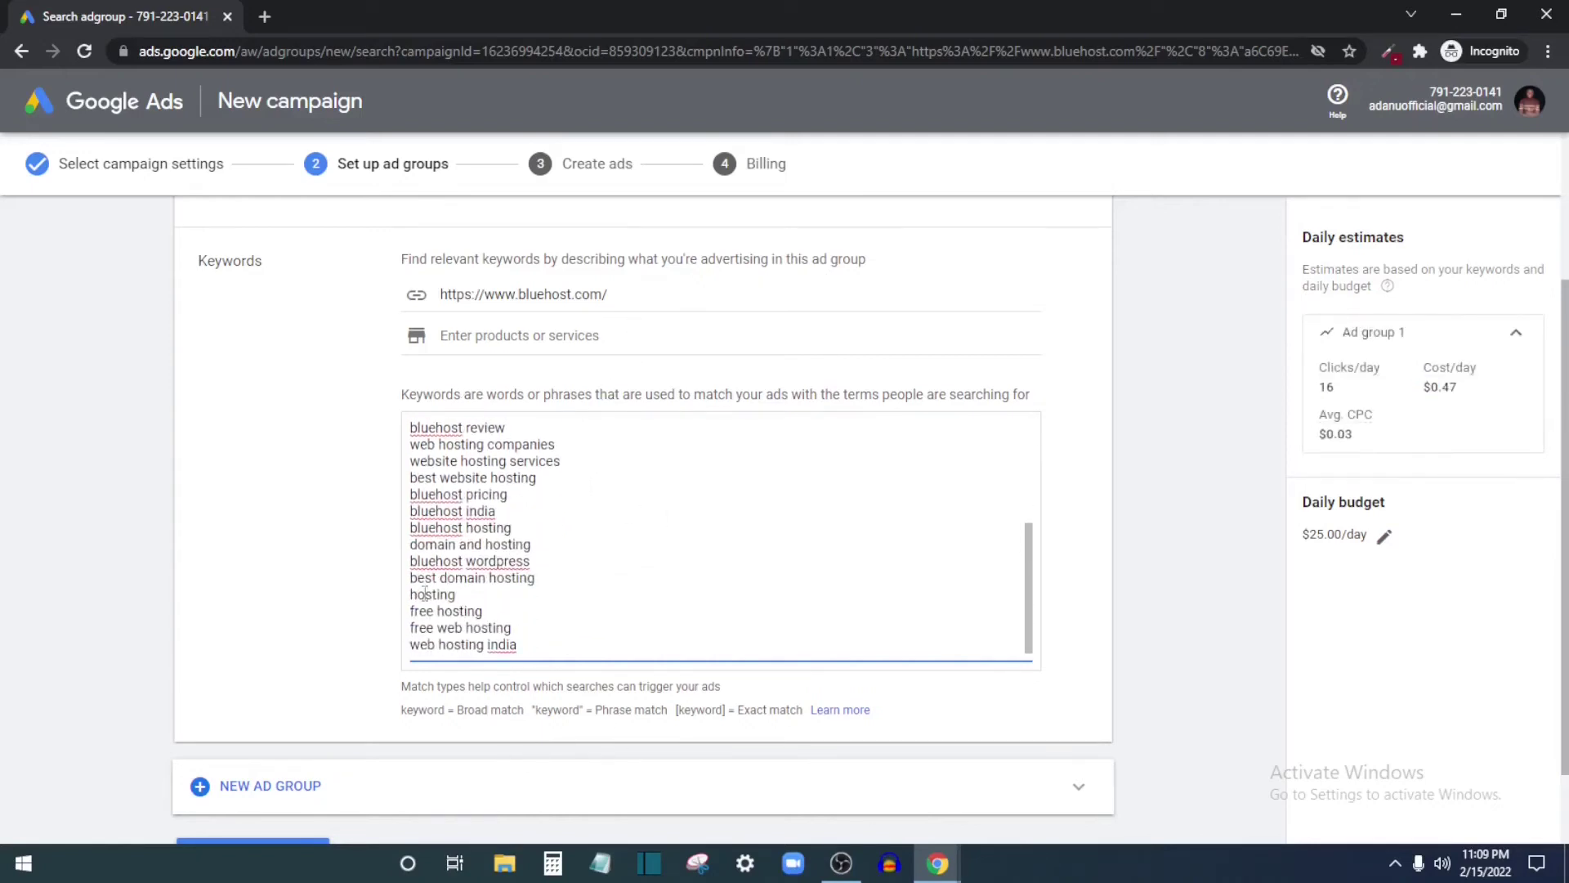
Replace the whole keyword list of Ad group 1 with the single exact match keyword [Bluehost].
scroll(490, 500, up, 5)
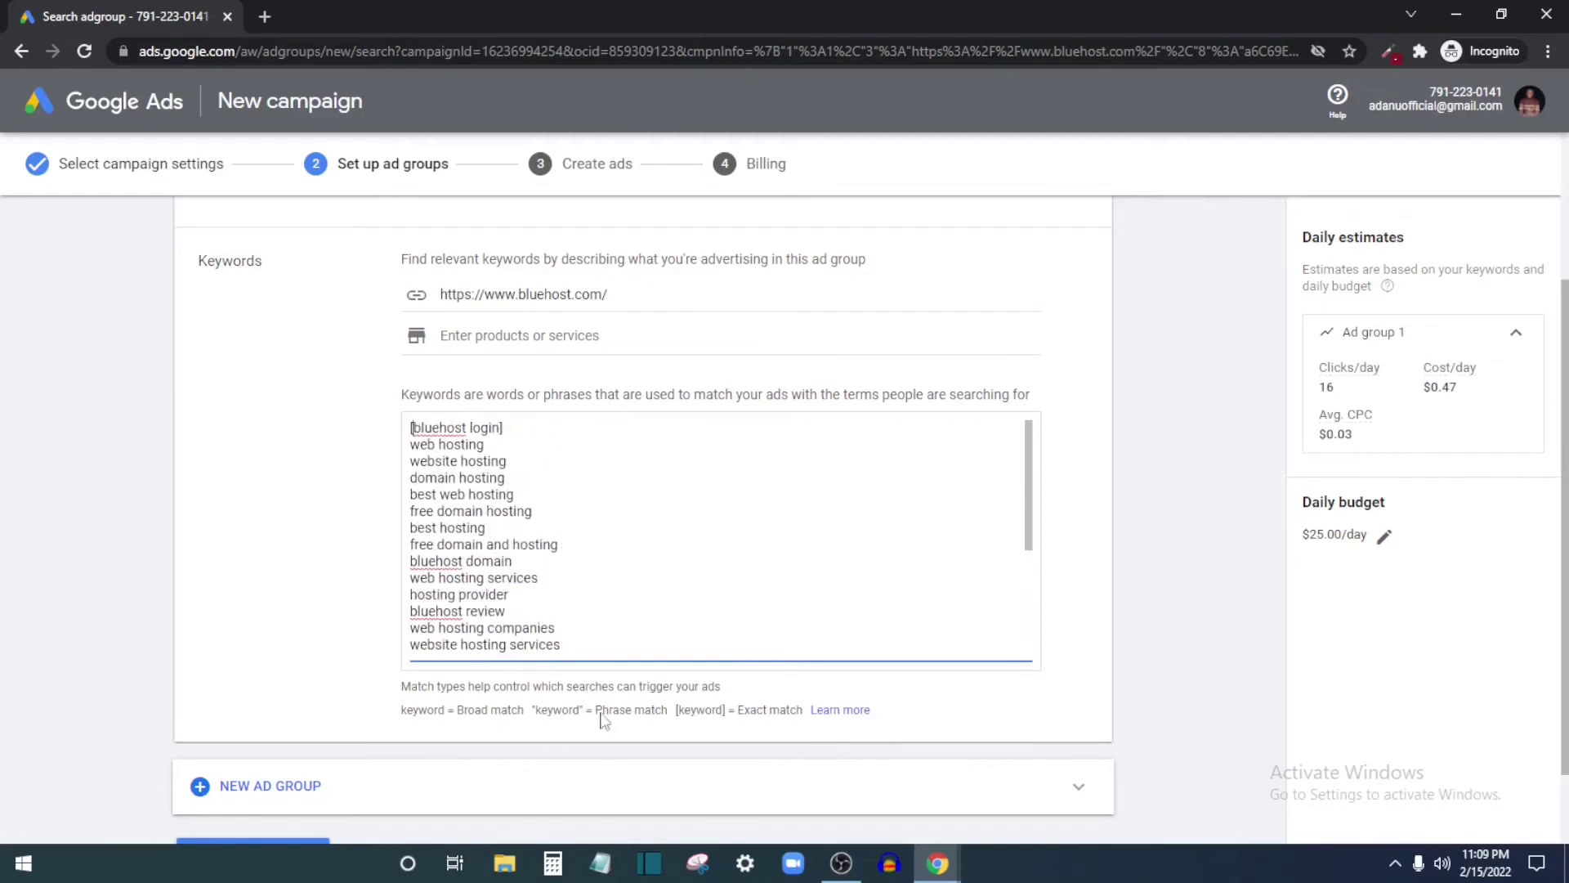
scroll(543, 515, down, 6)
scroll(503, 460, up, 5)
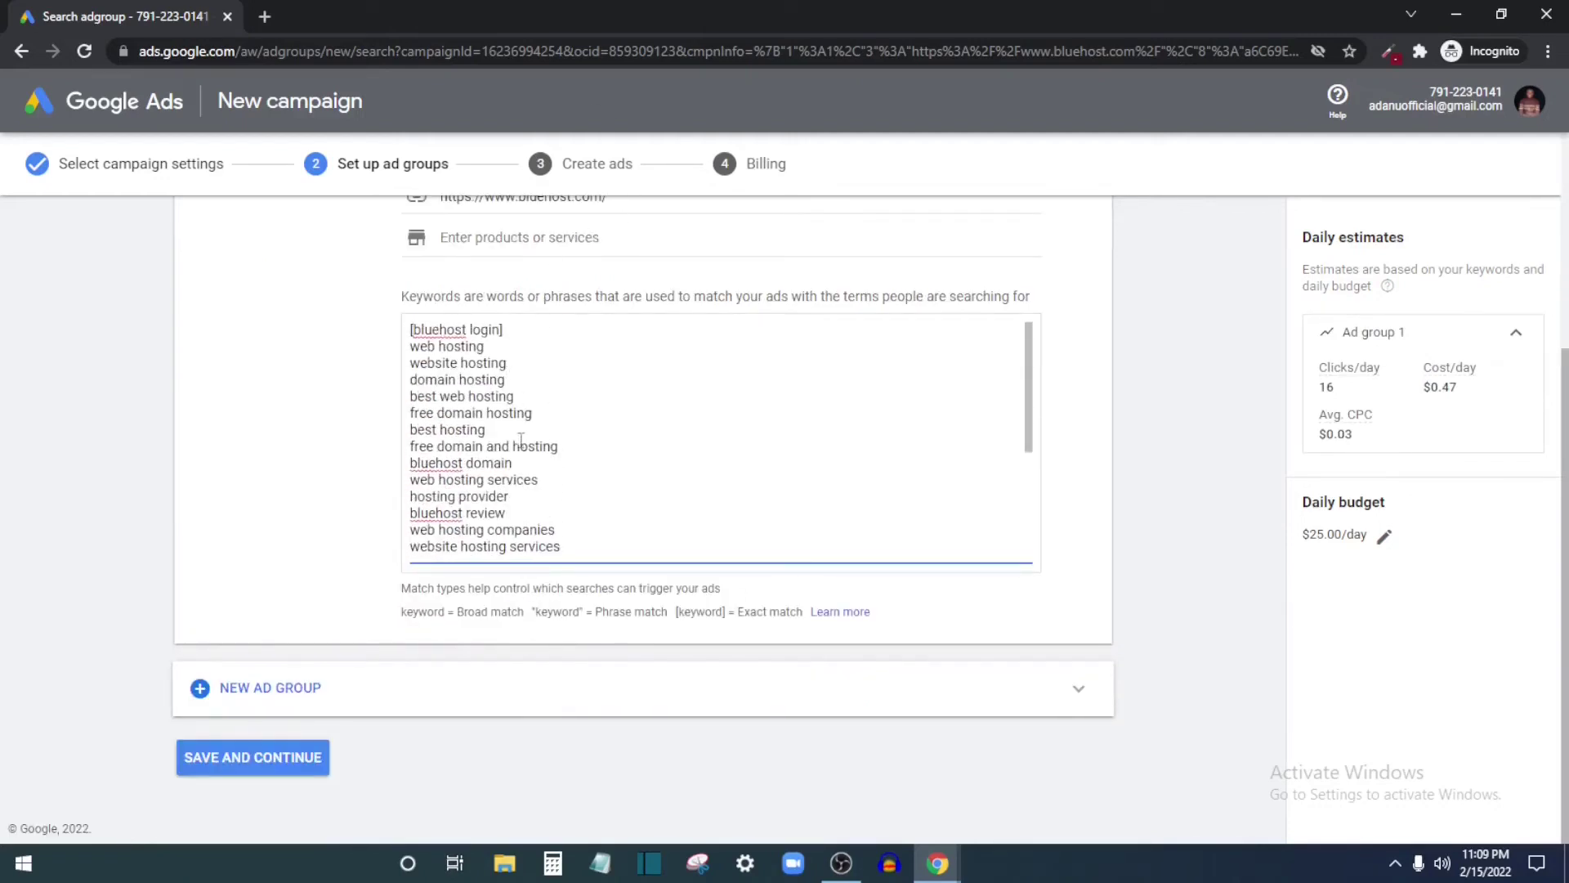
key(ctrl+a)
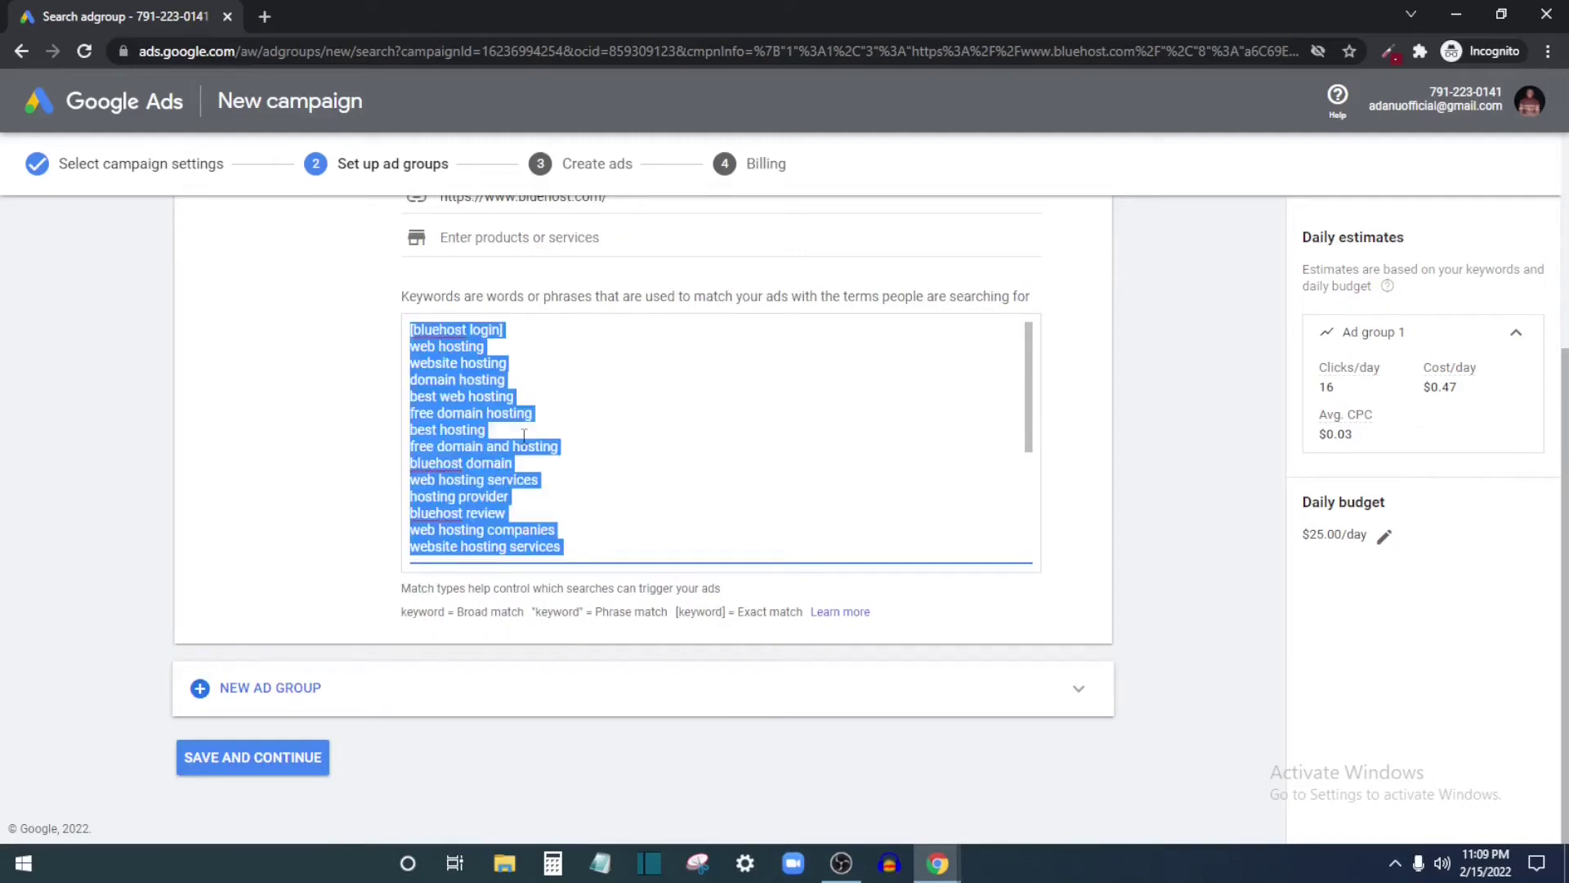
key(BackSpace)
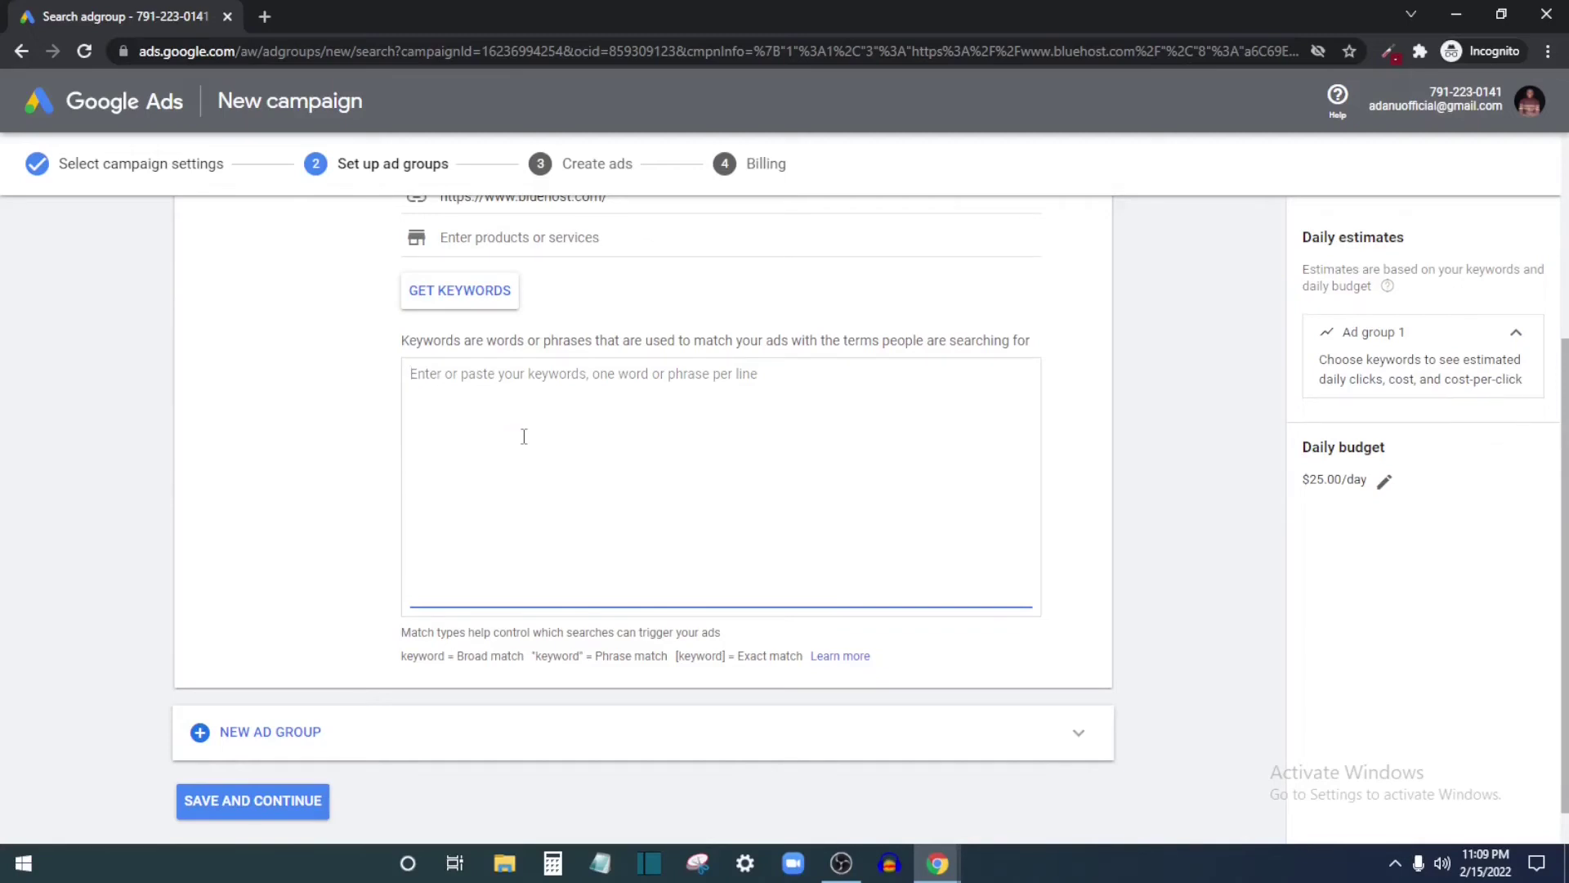
text([Bl)
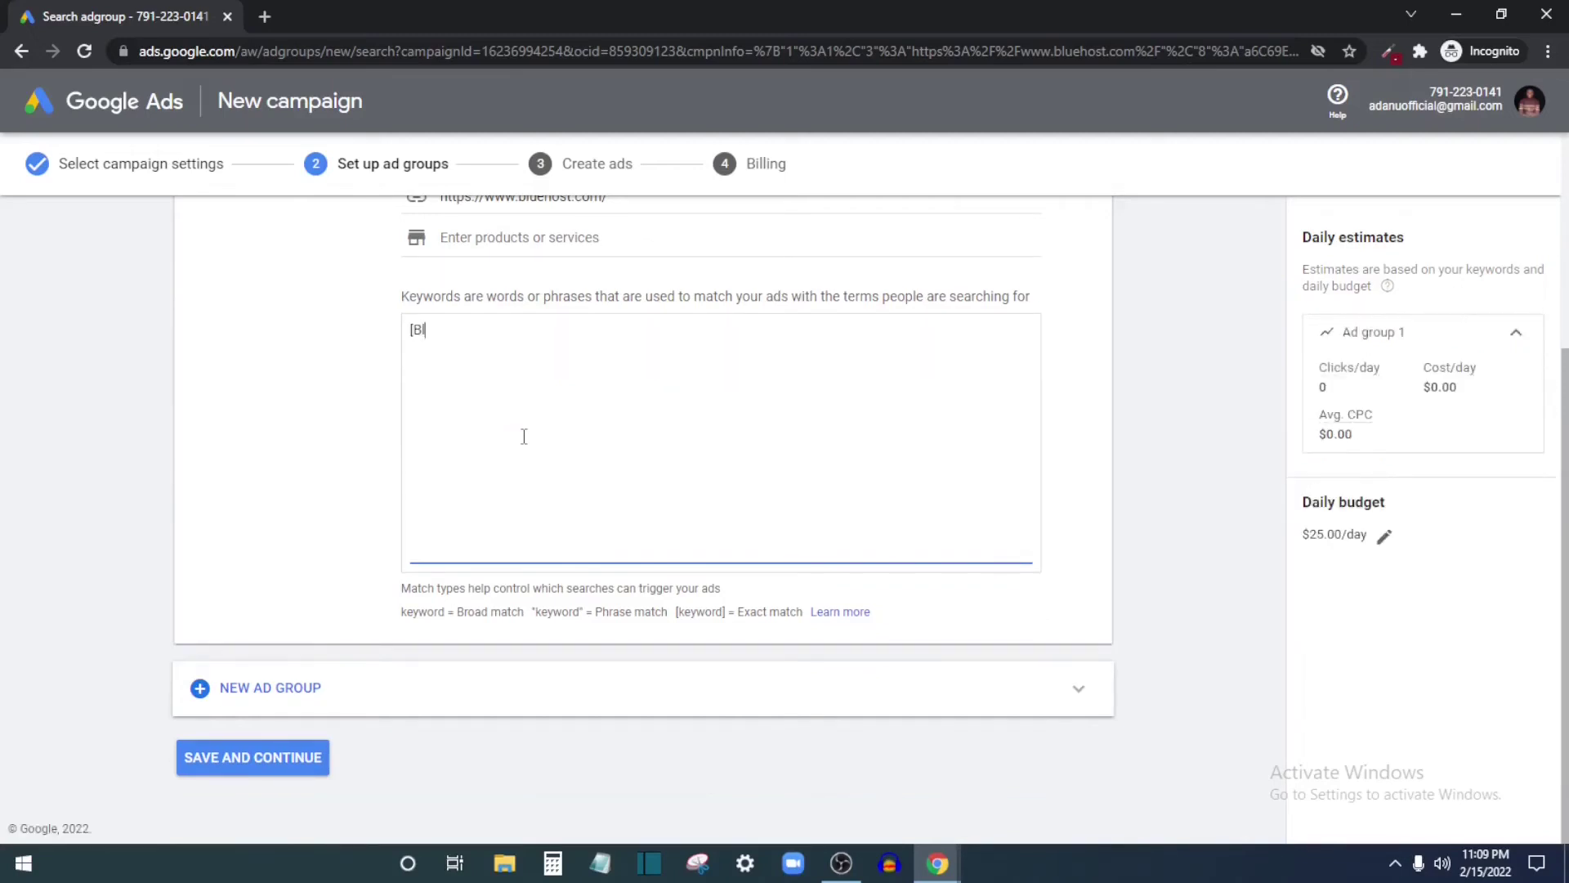
text(uehost])
Check the Ad group 1 setup, save it and continue to ad creation.
scroll(474, 374, up, 3)
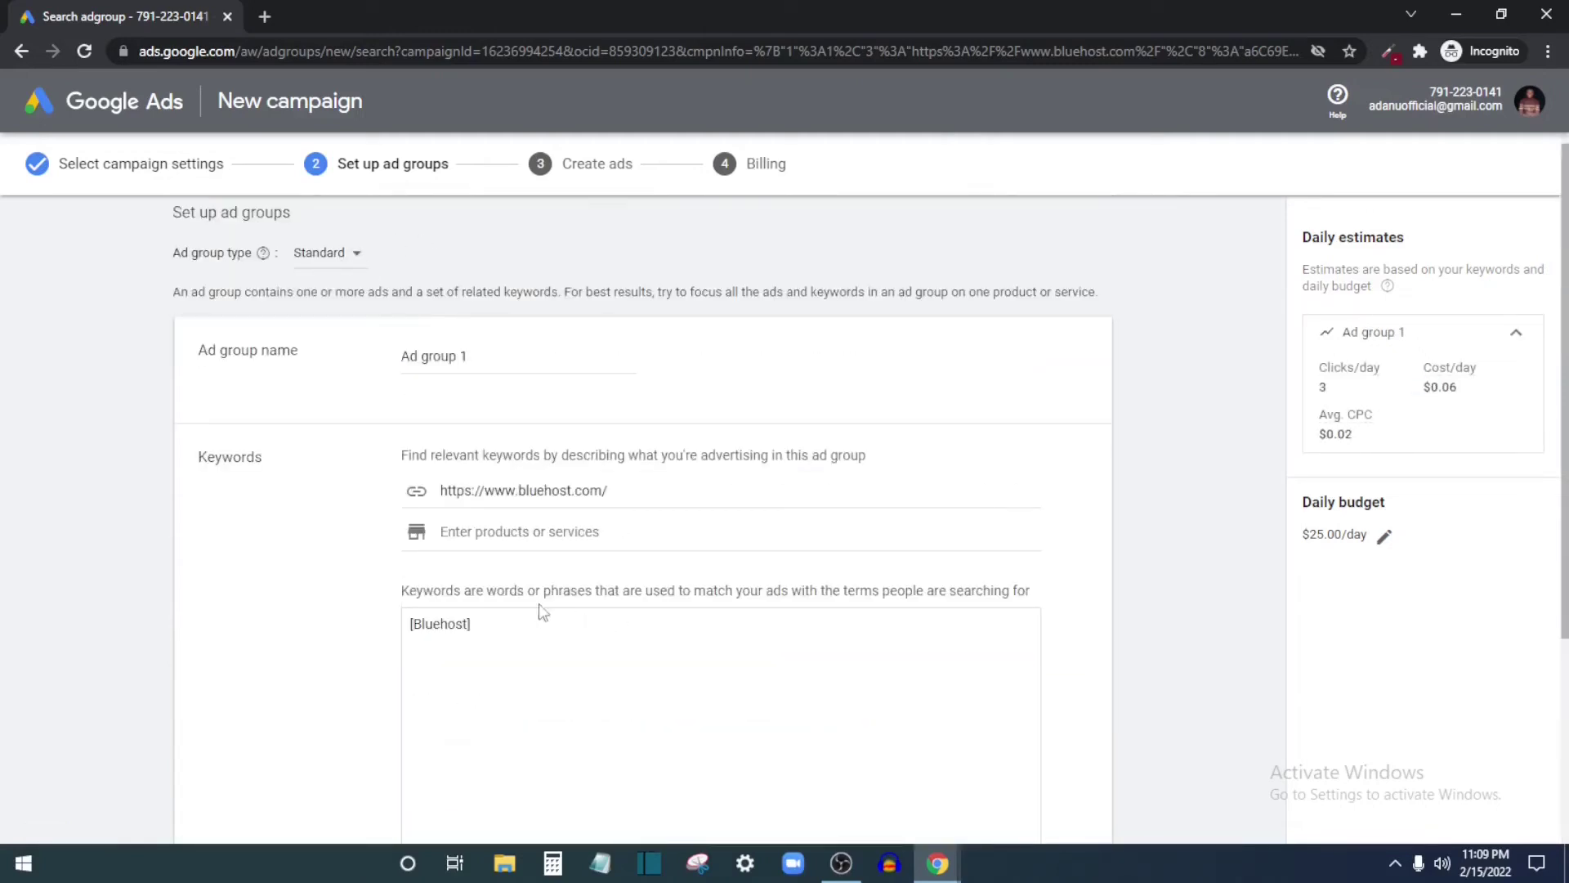
scroll(470, 622, down, 3)
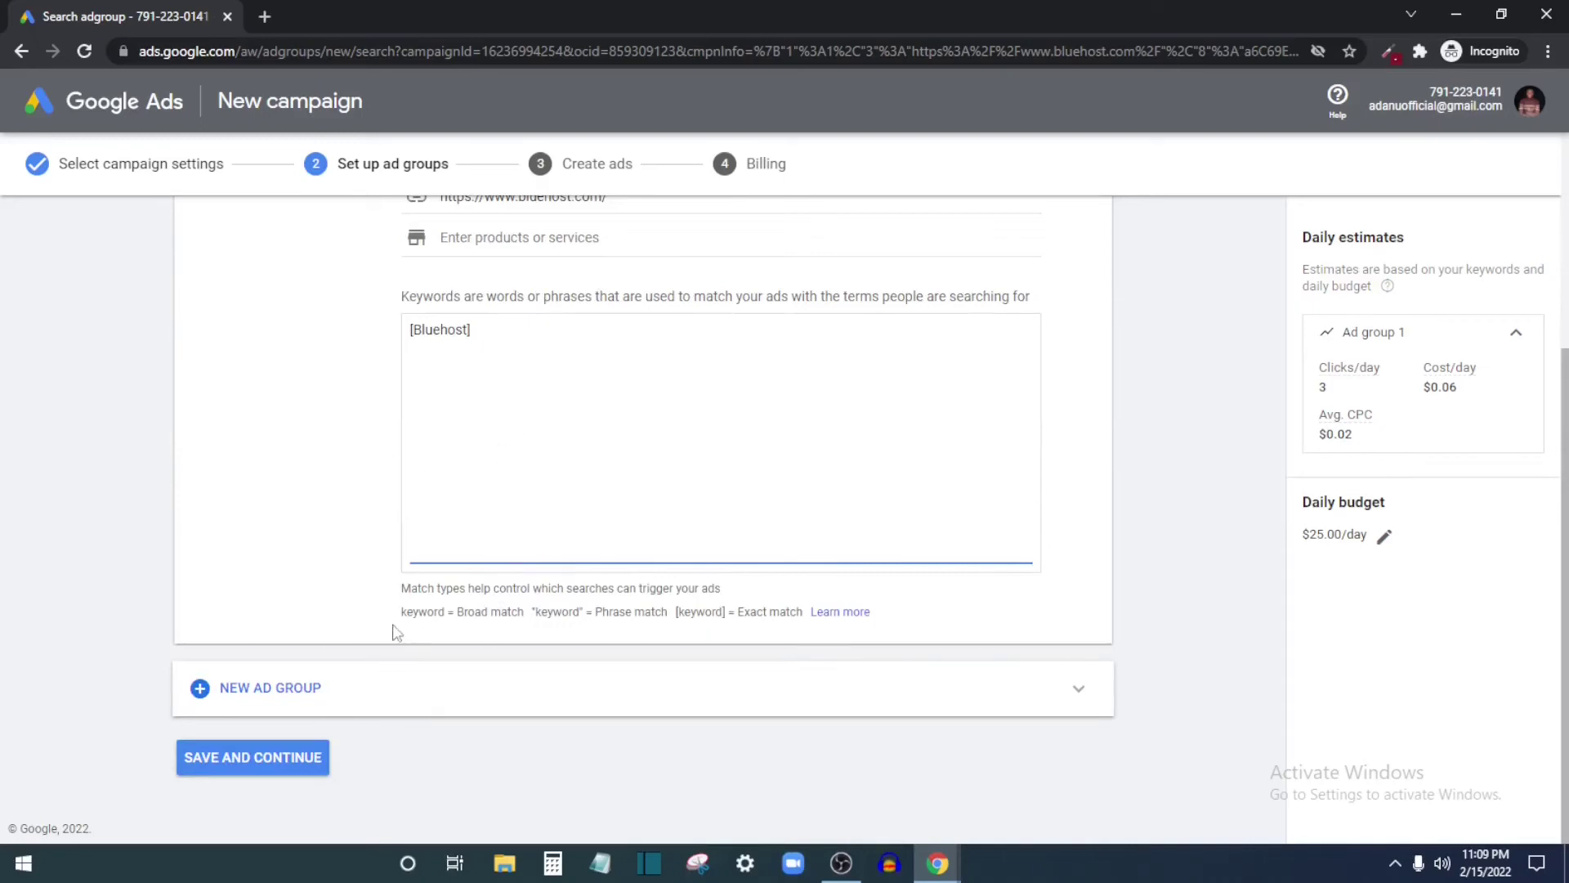
scroll(370, 589, up, 3)
scroll(372, 564, down, 3)
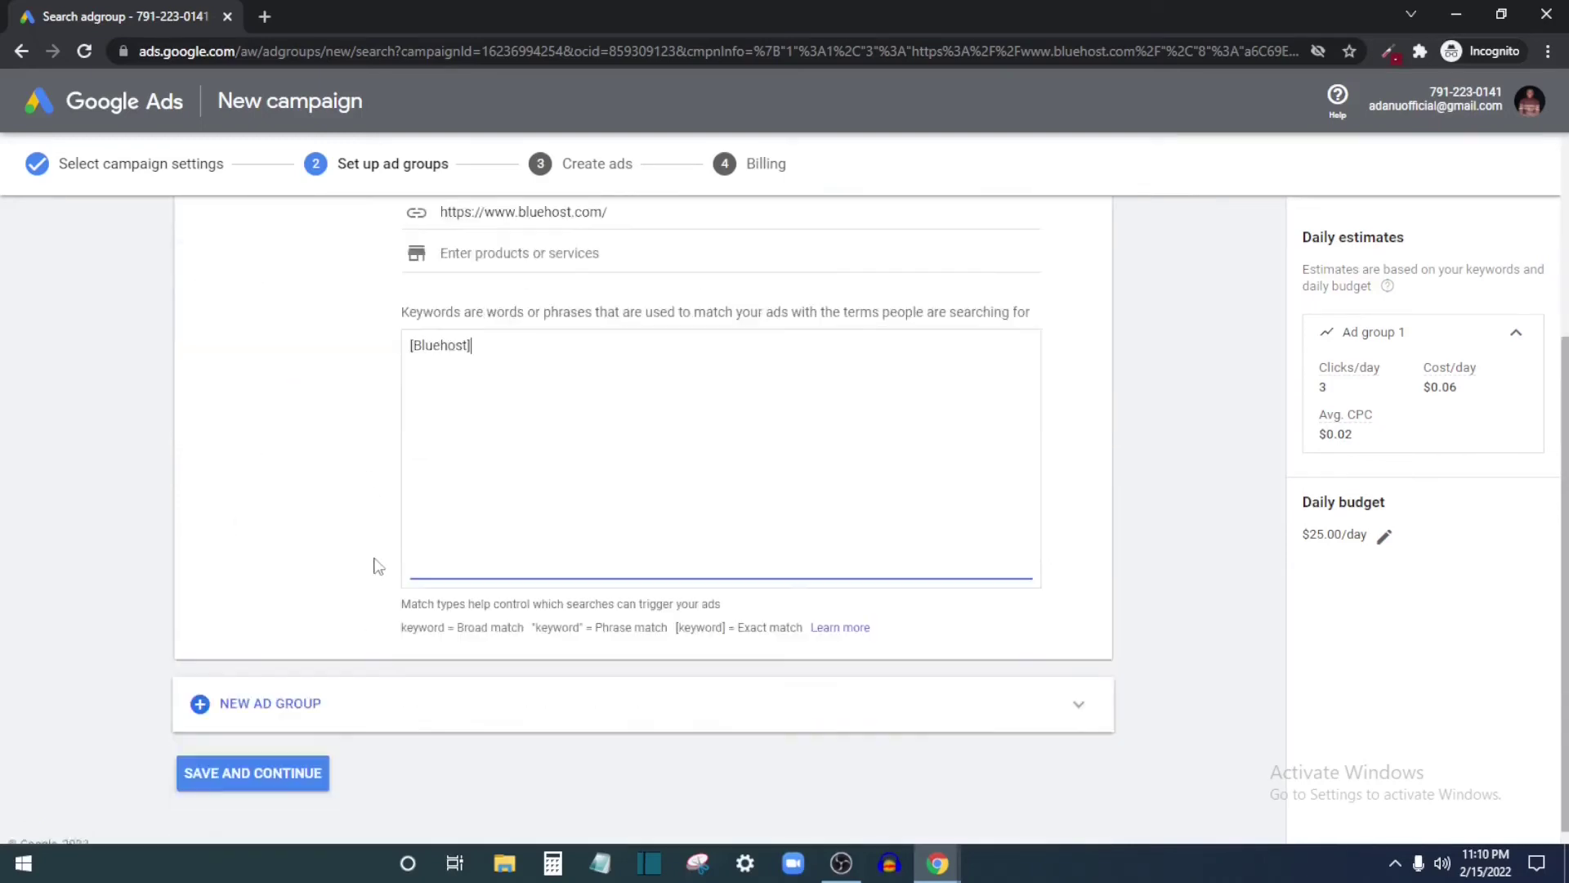
scroll(385, 561, up, 2)
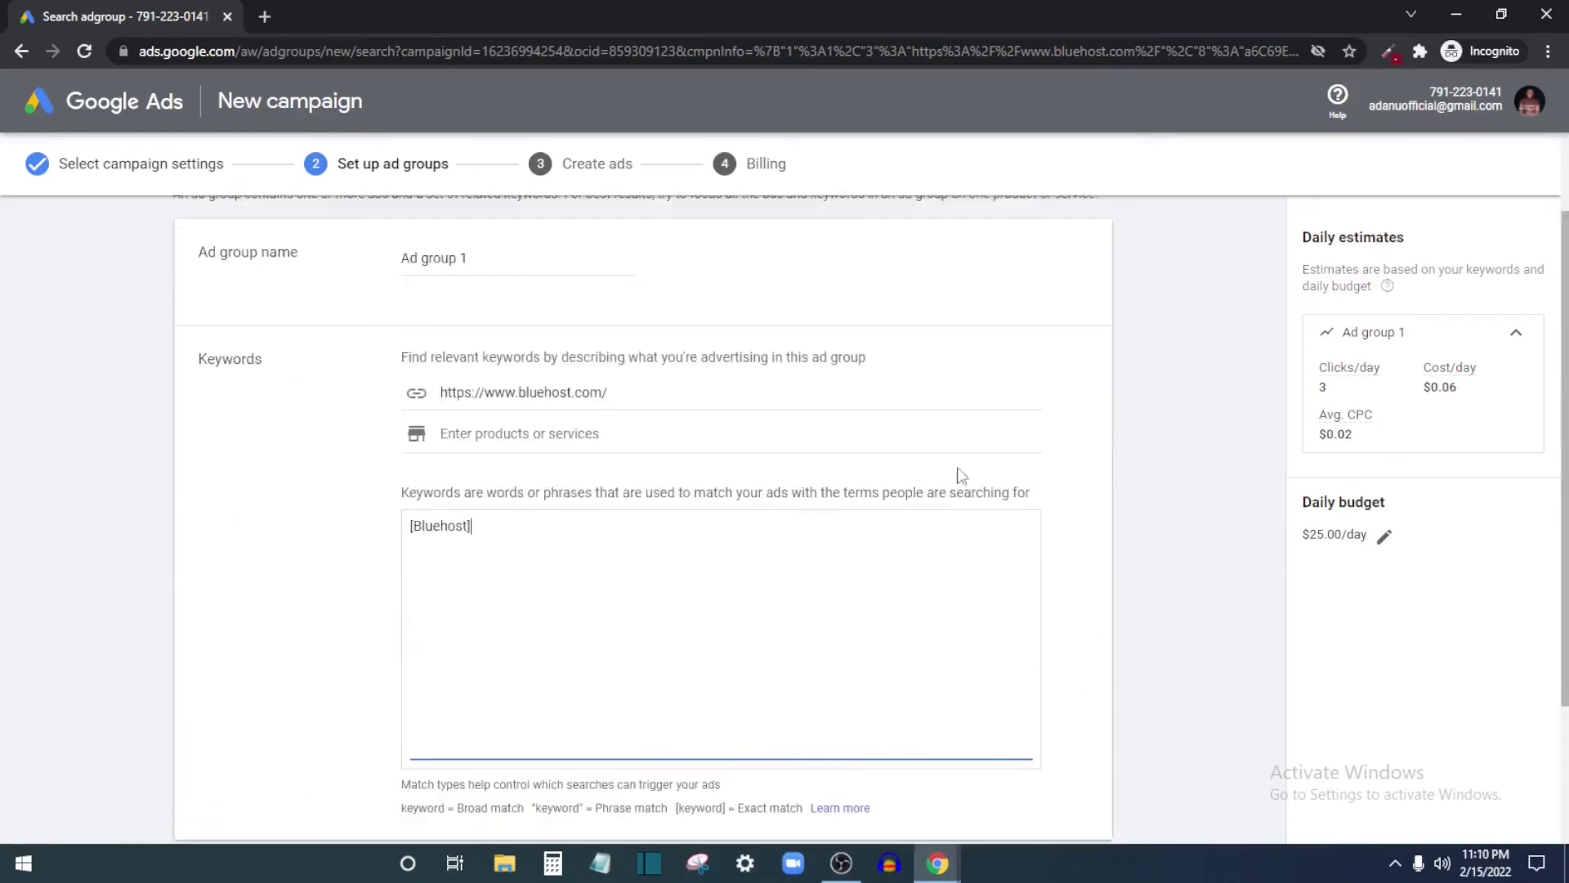
scroll(961, 476, down, 2)
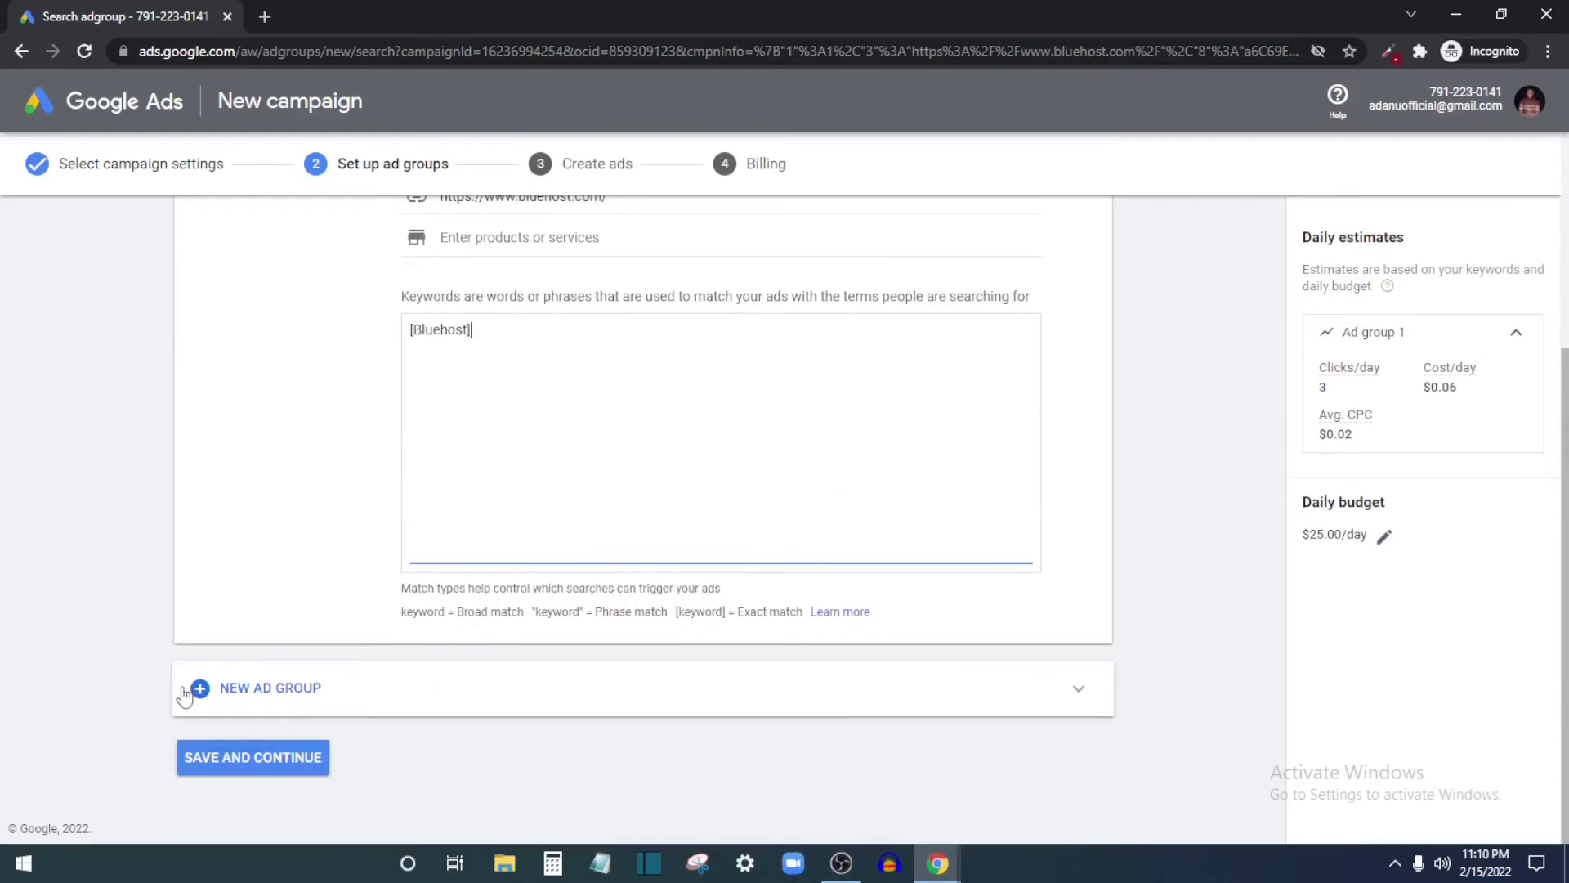
click(283, 754)
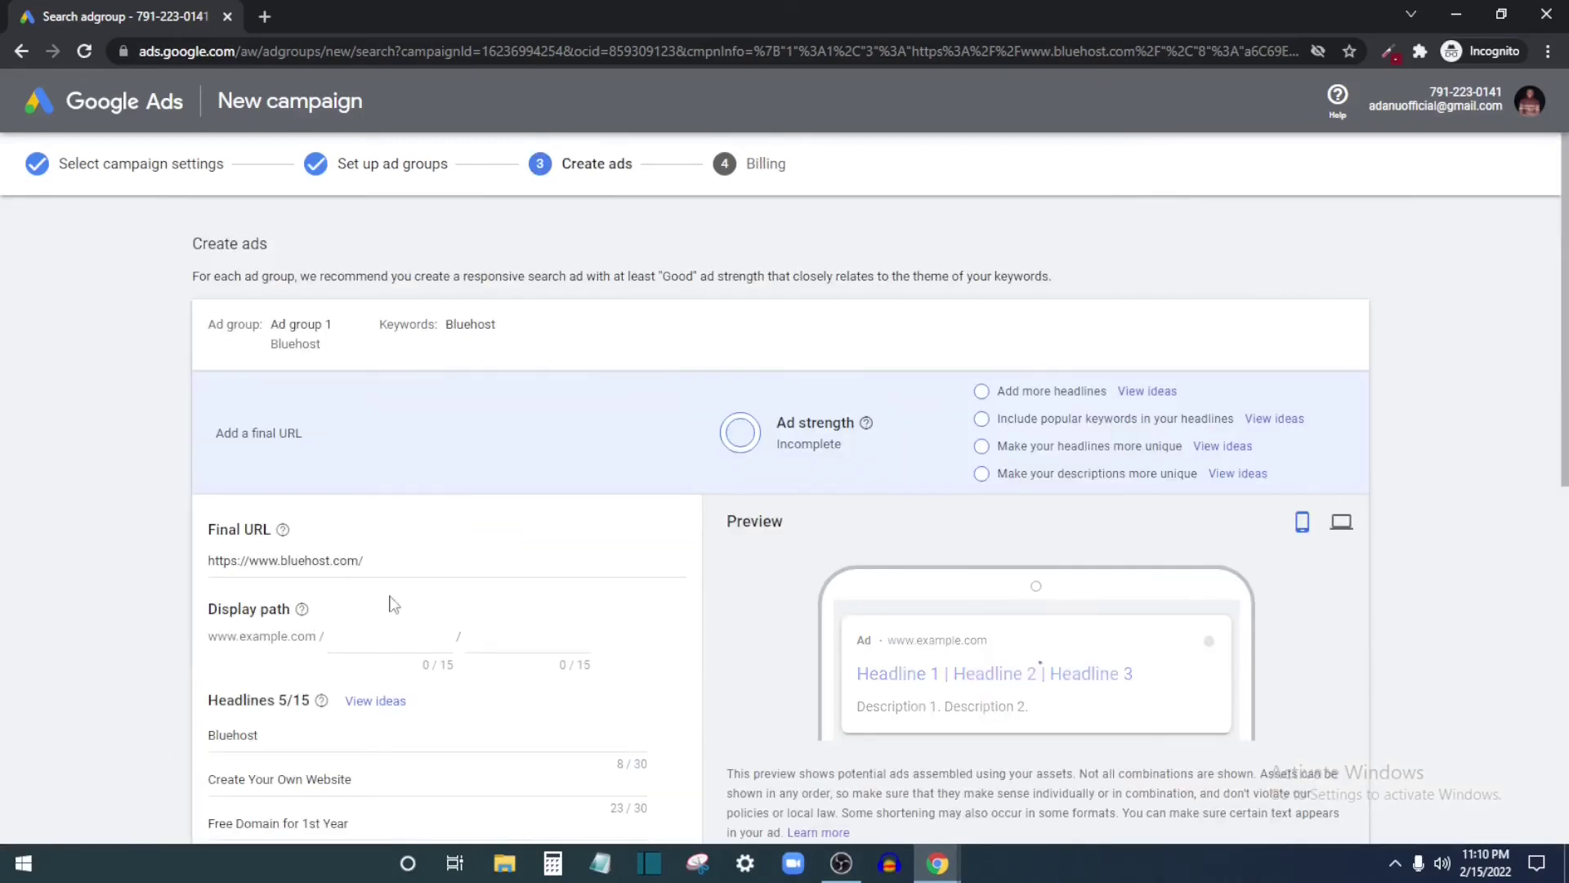
scroll(375, 588, down, 1)
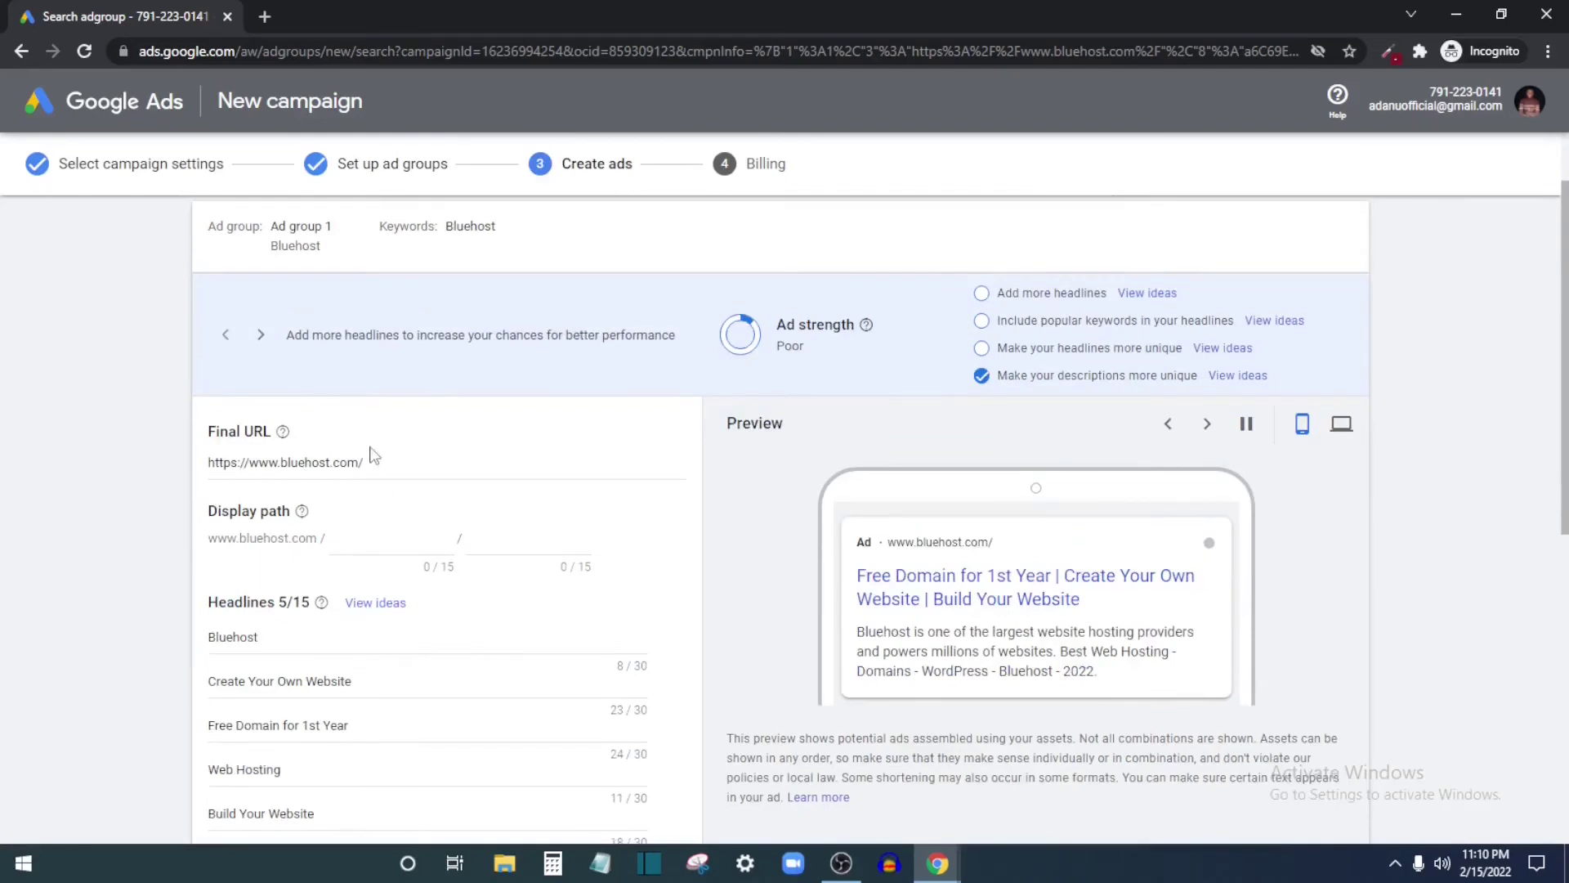
drag(381, 460, 204, 467)
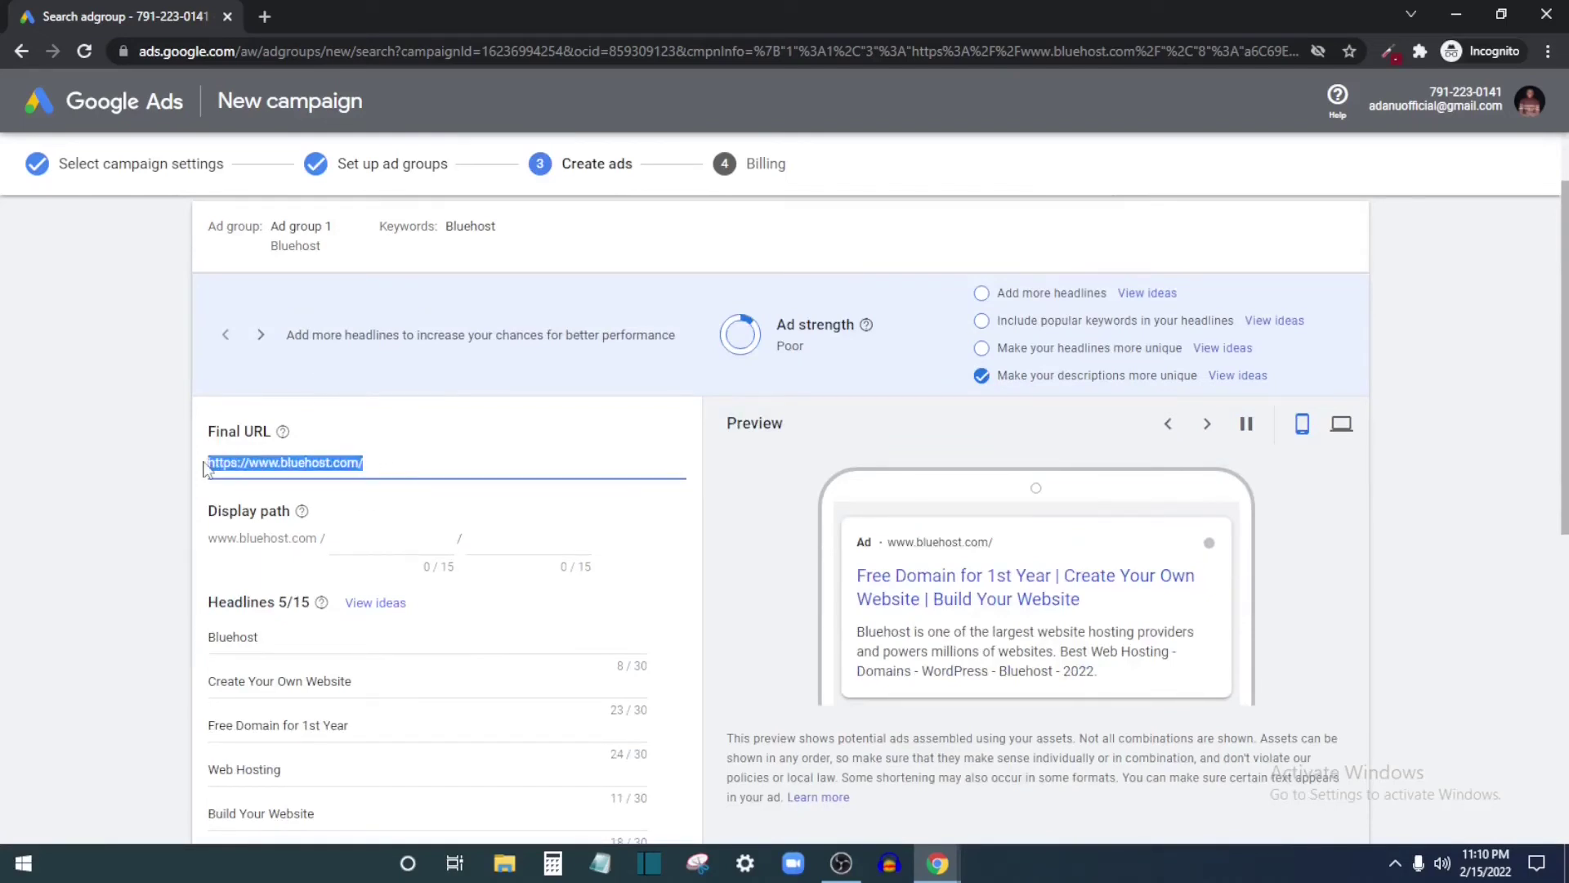
key(BackSpace)
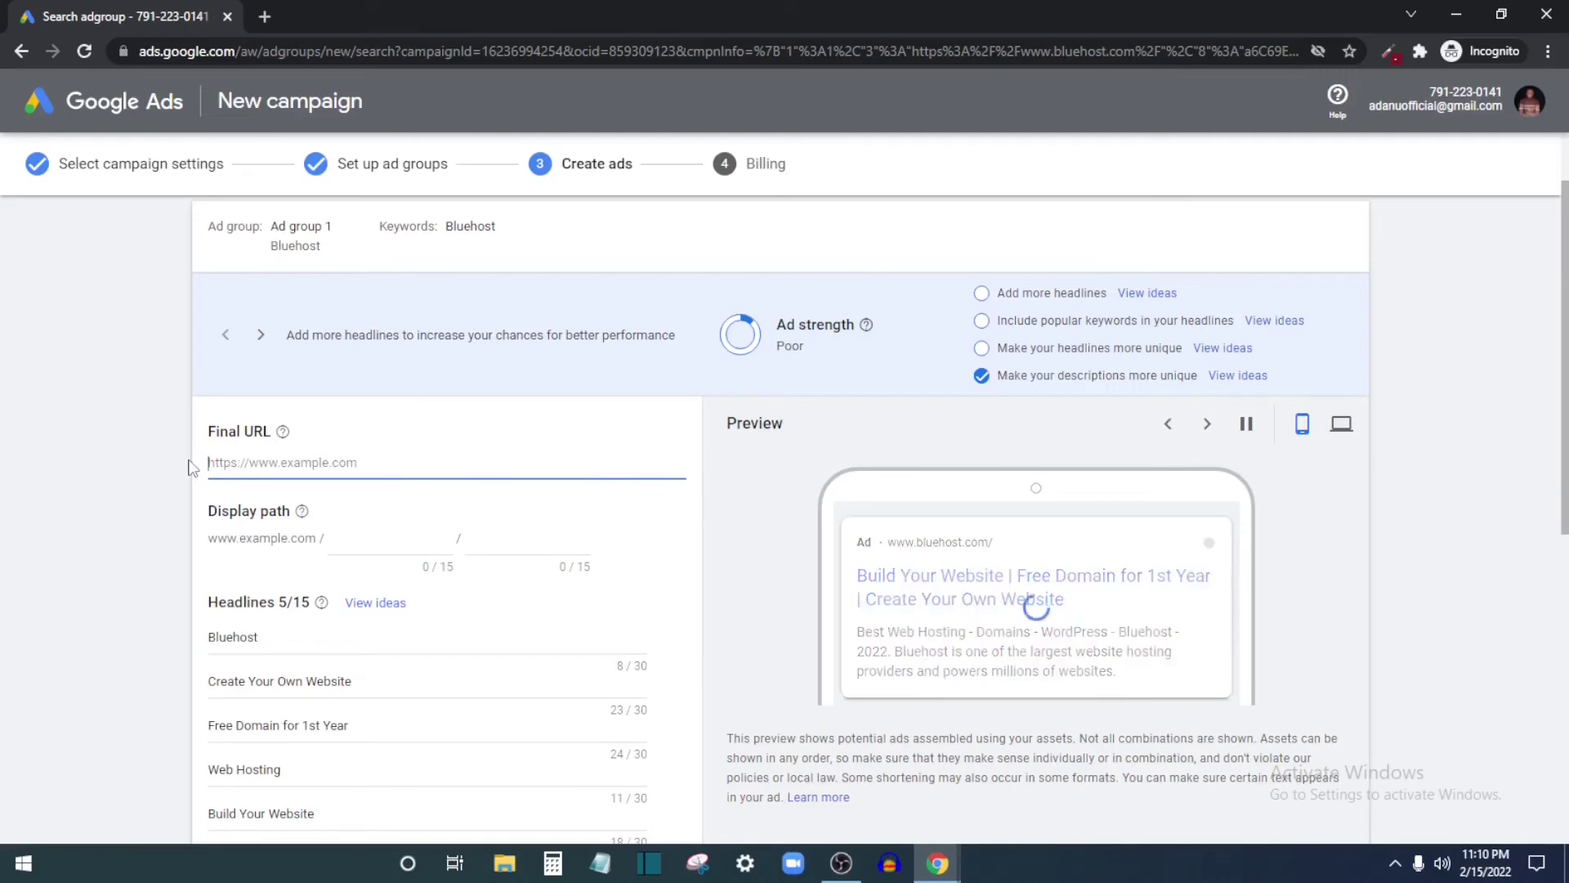
key(super+v)
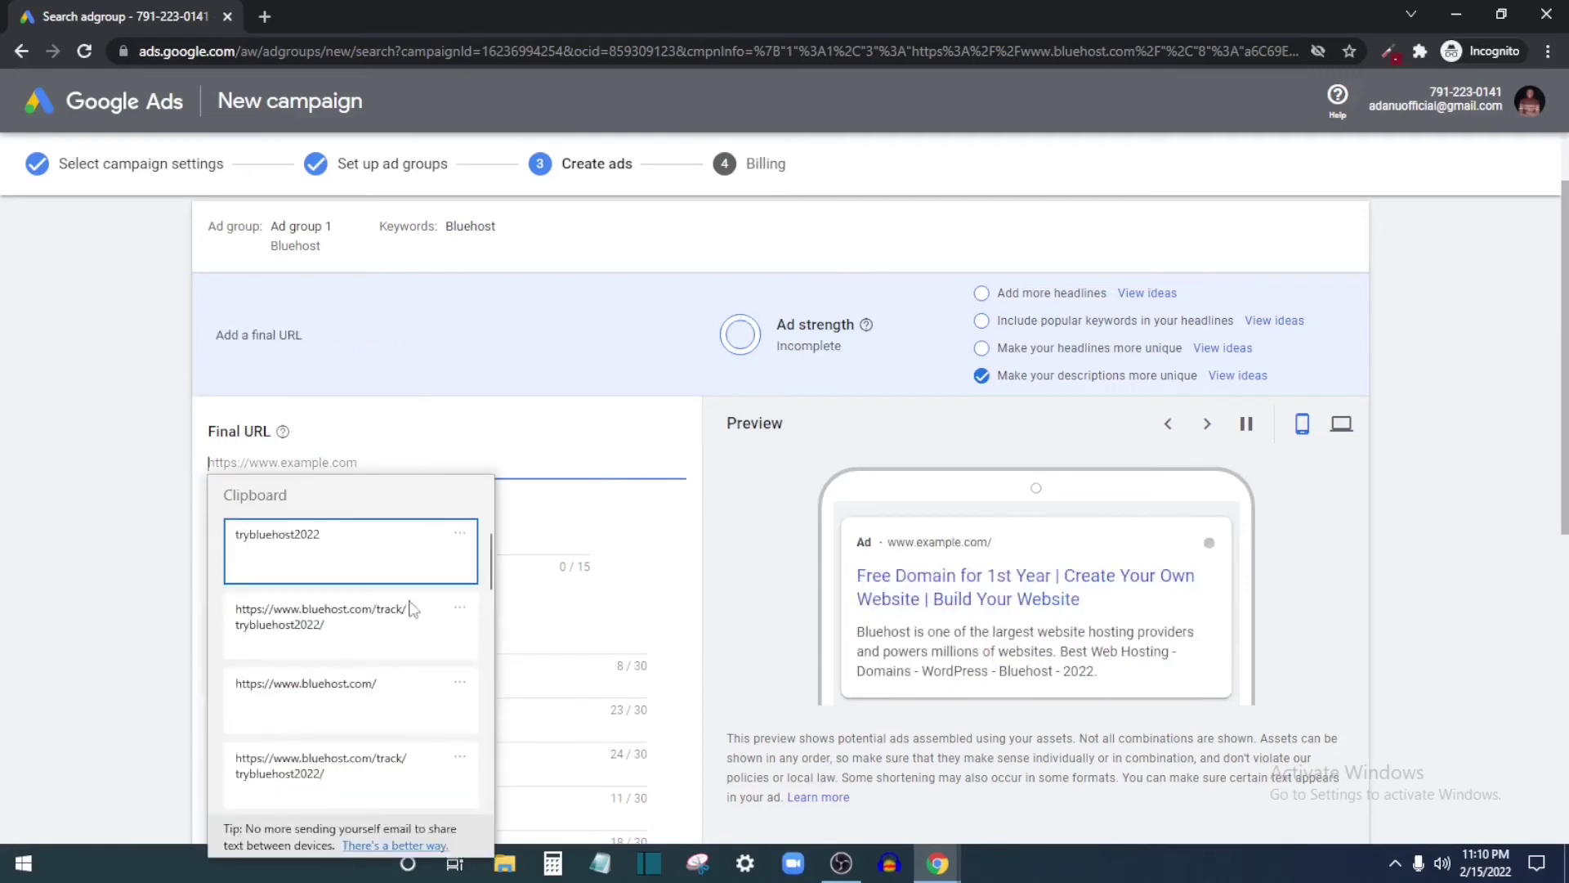
click(373, 623)
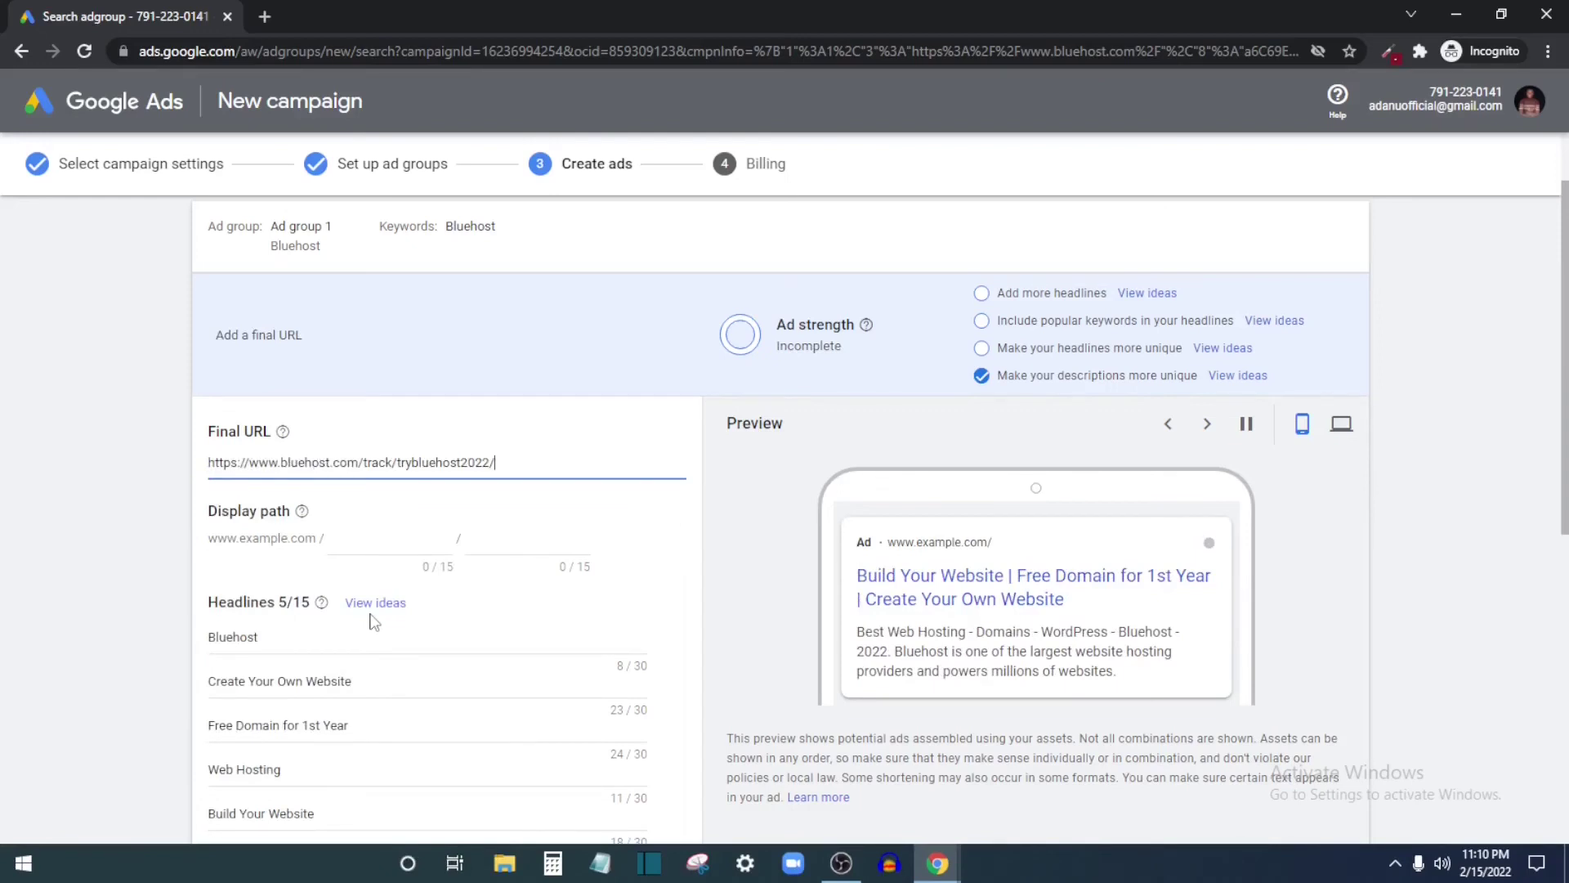
text(https://www.bluehost.com/track/trybluehost2022/)
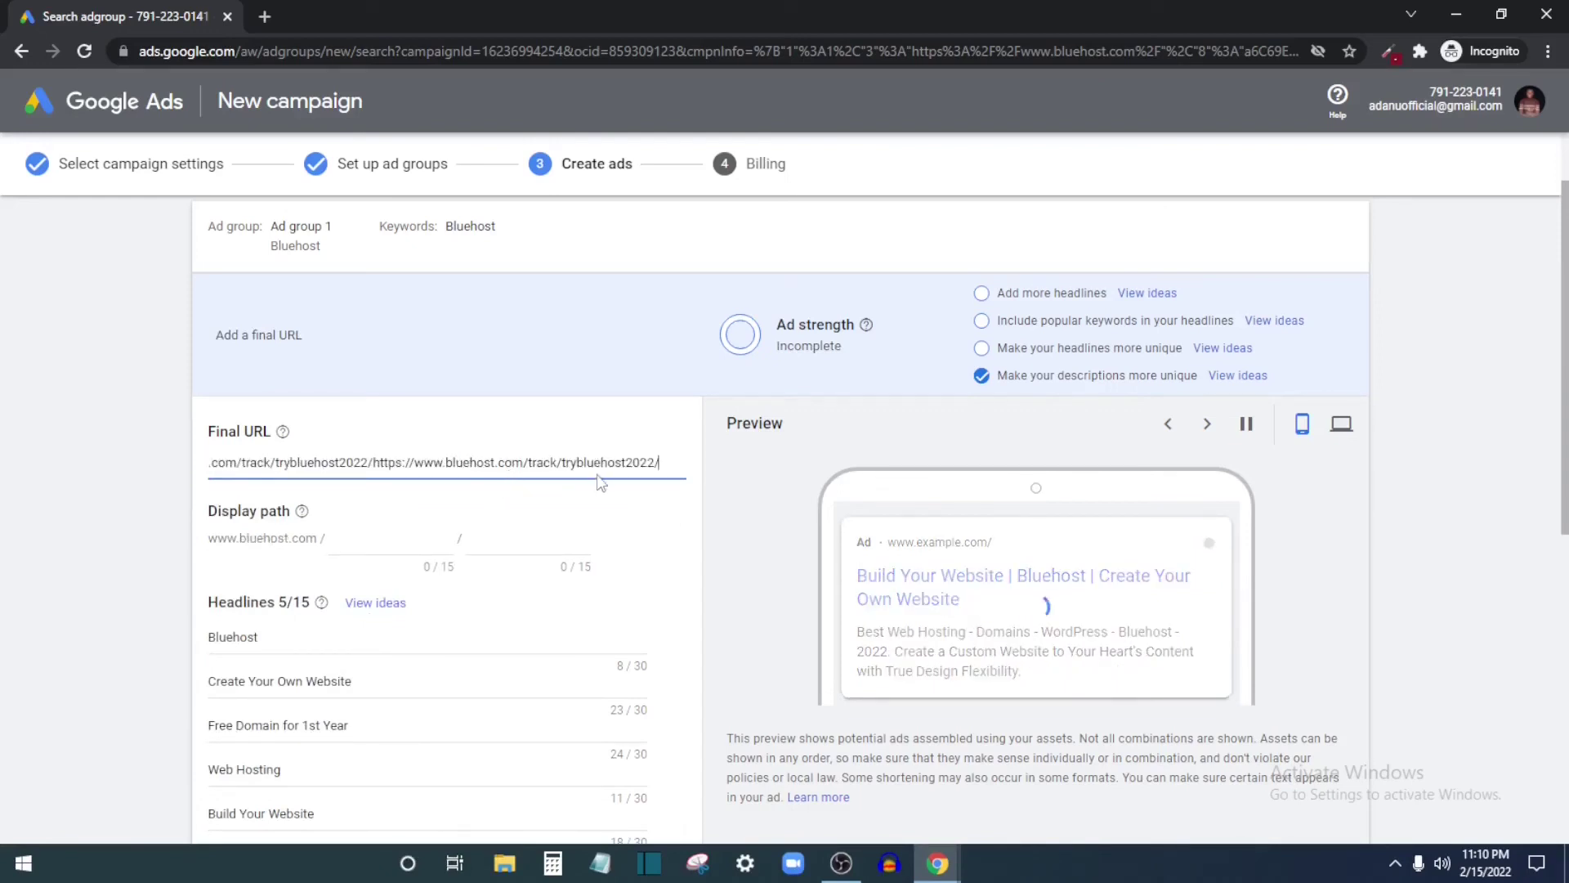
key(ctrl+z)
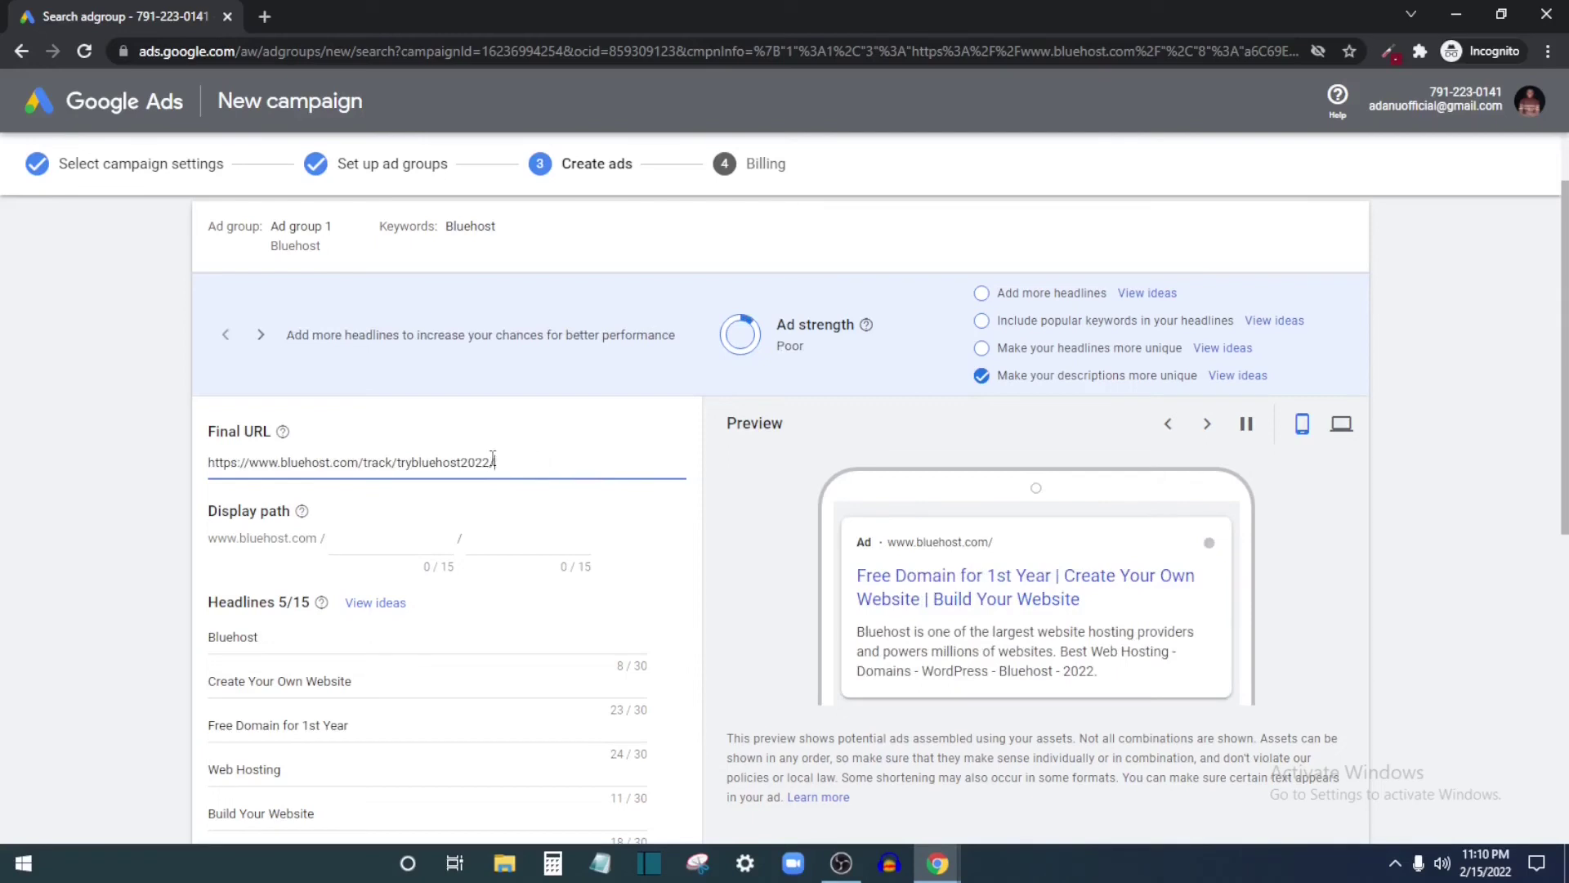
Copy trybluehost2022 from the final URL into the first display path field.
key(shift+Left)
key(shift+Left)
key(shift+Left)
key(shift+Left)
key(shift+Left)
key(shift+Left)
key(shift+Left)
key(shift+Left)
key(shift+Left)
key(shift+Left)
key(shift+Left)
key(shift+Left)
key(shift+Left)
key(shift+Left)
key(shift+Left)
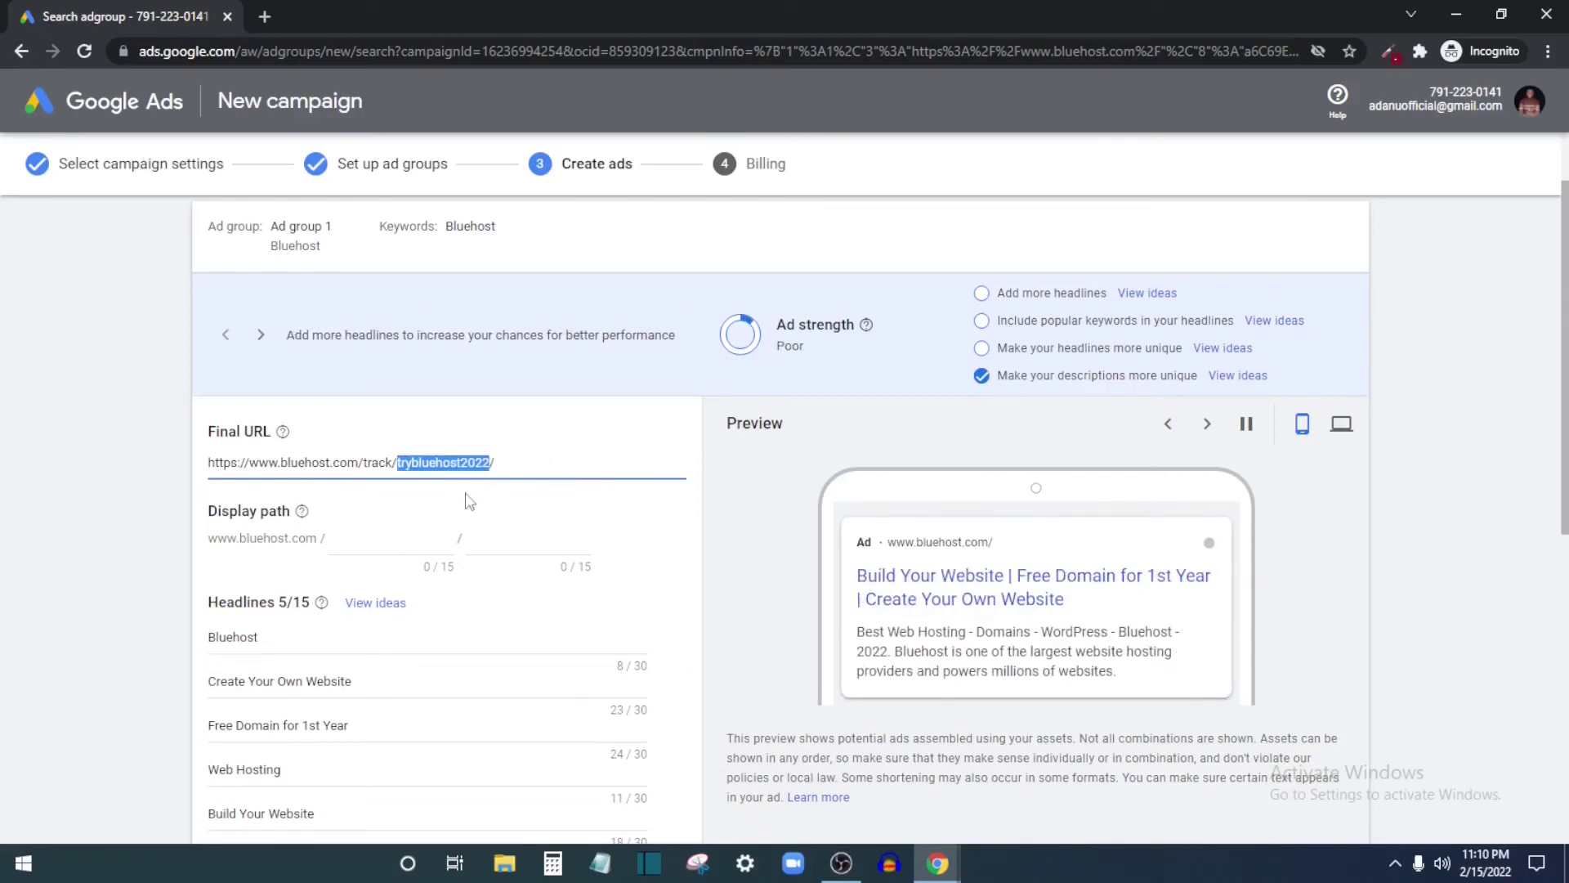
key(ctrl+c)
click(406, 538)
key(ctrl+v)
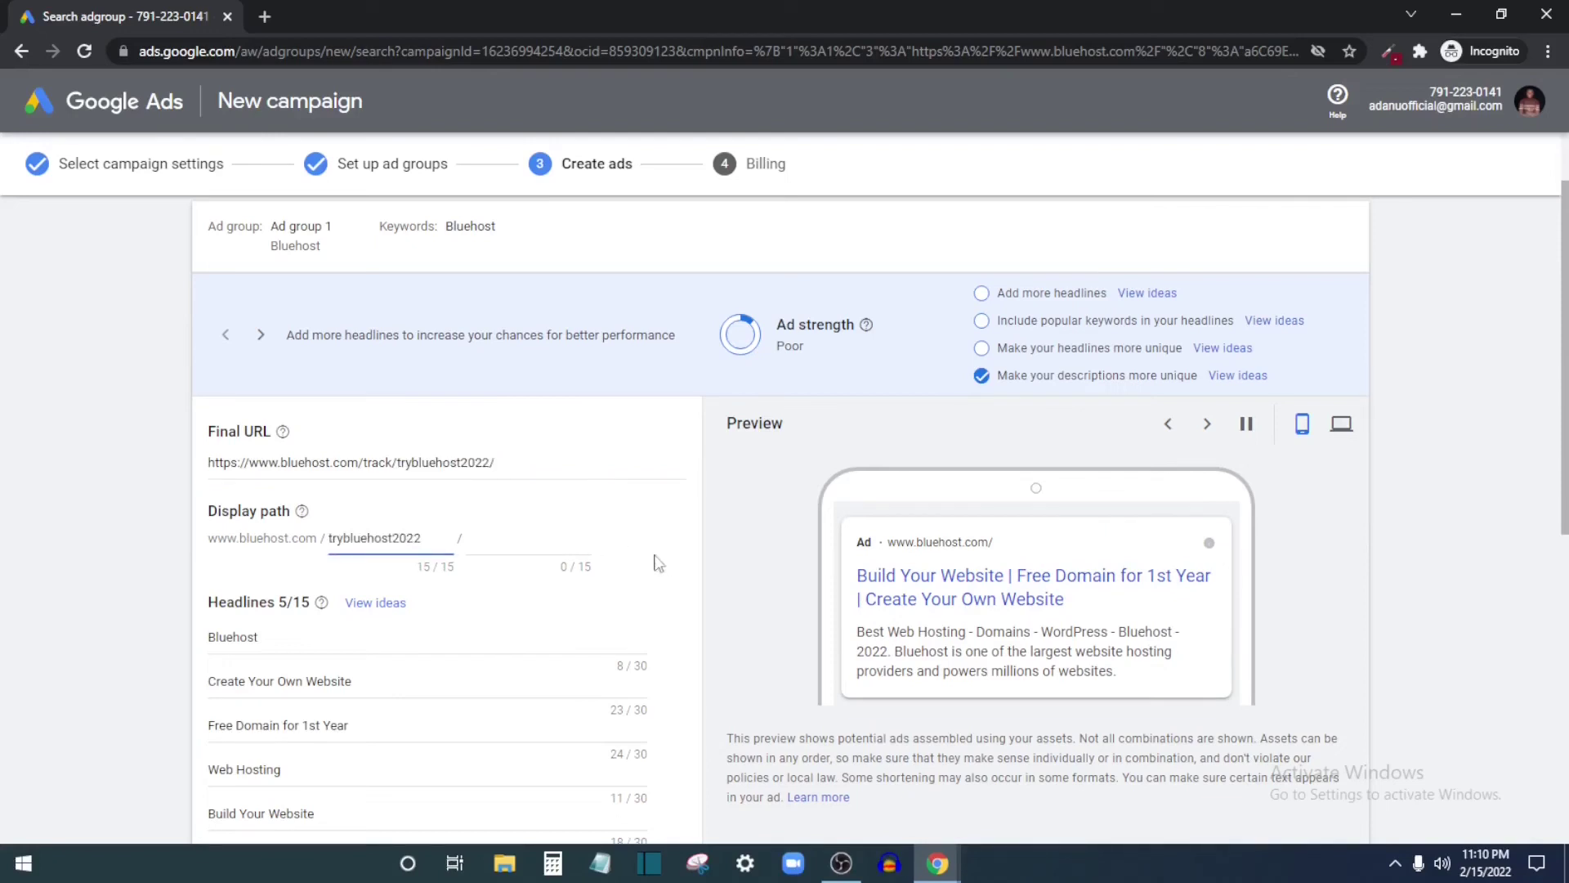
click(696, 572)
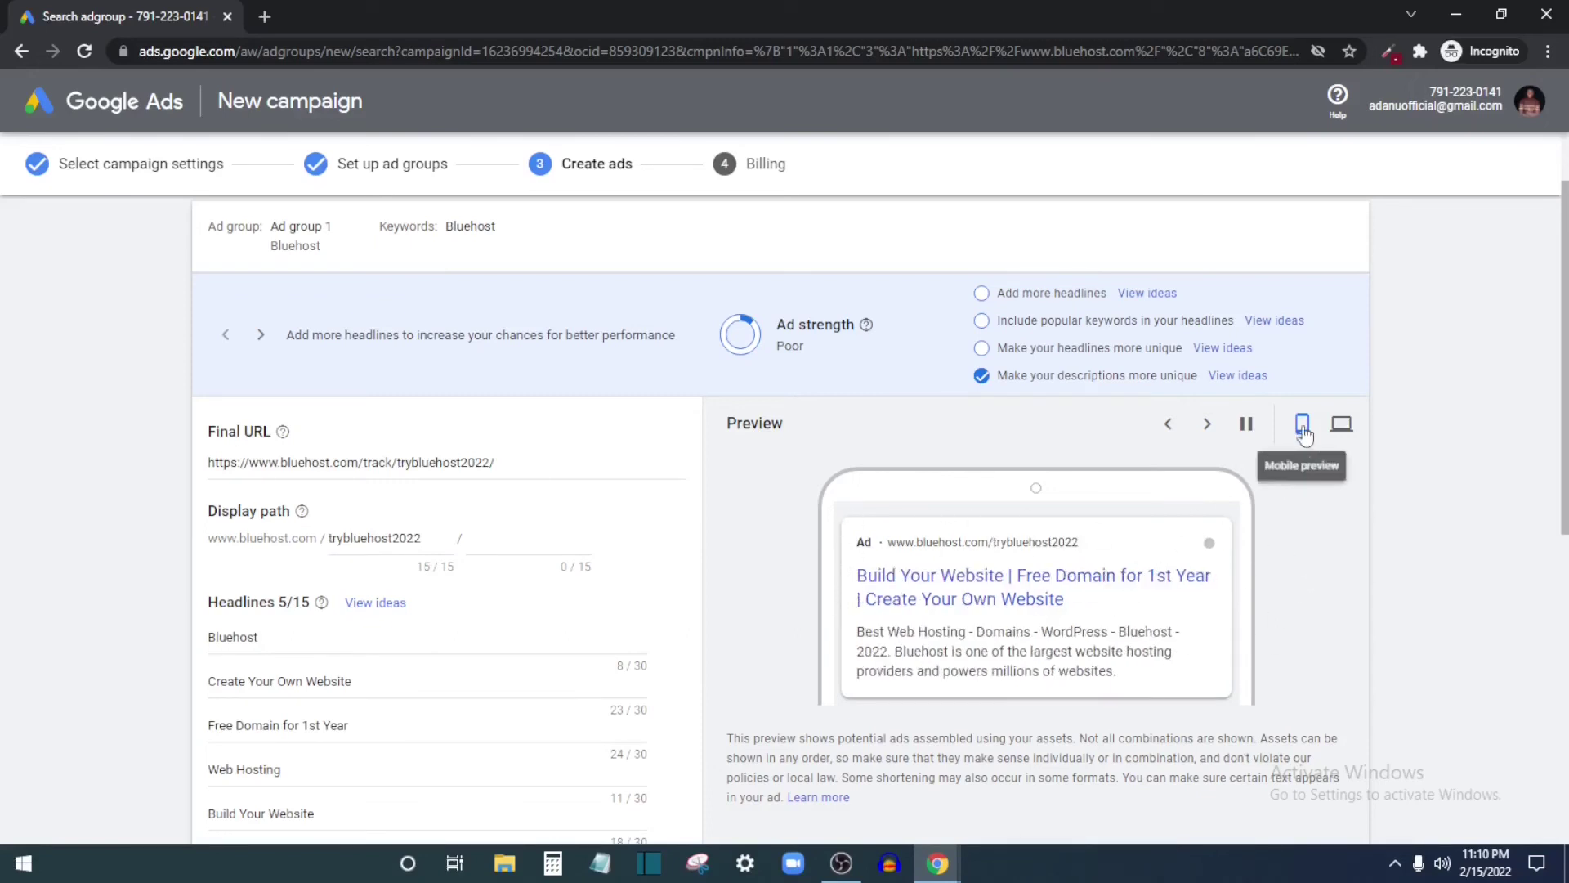
Compare the desktop and mobile ad previews, and review the suggested headlines and descriptions.
click(1341, 426)
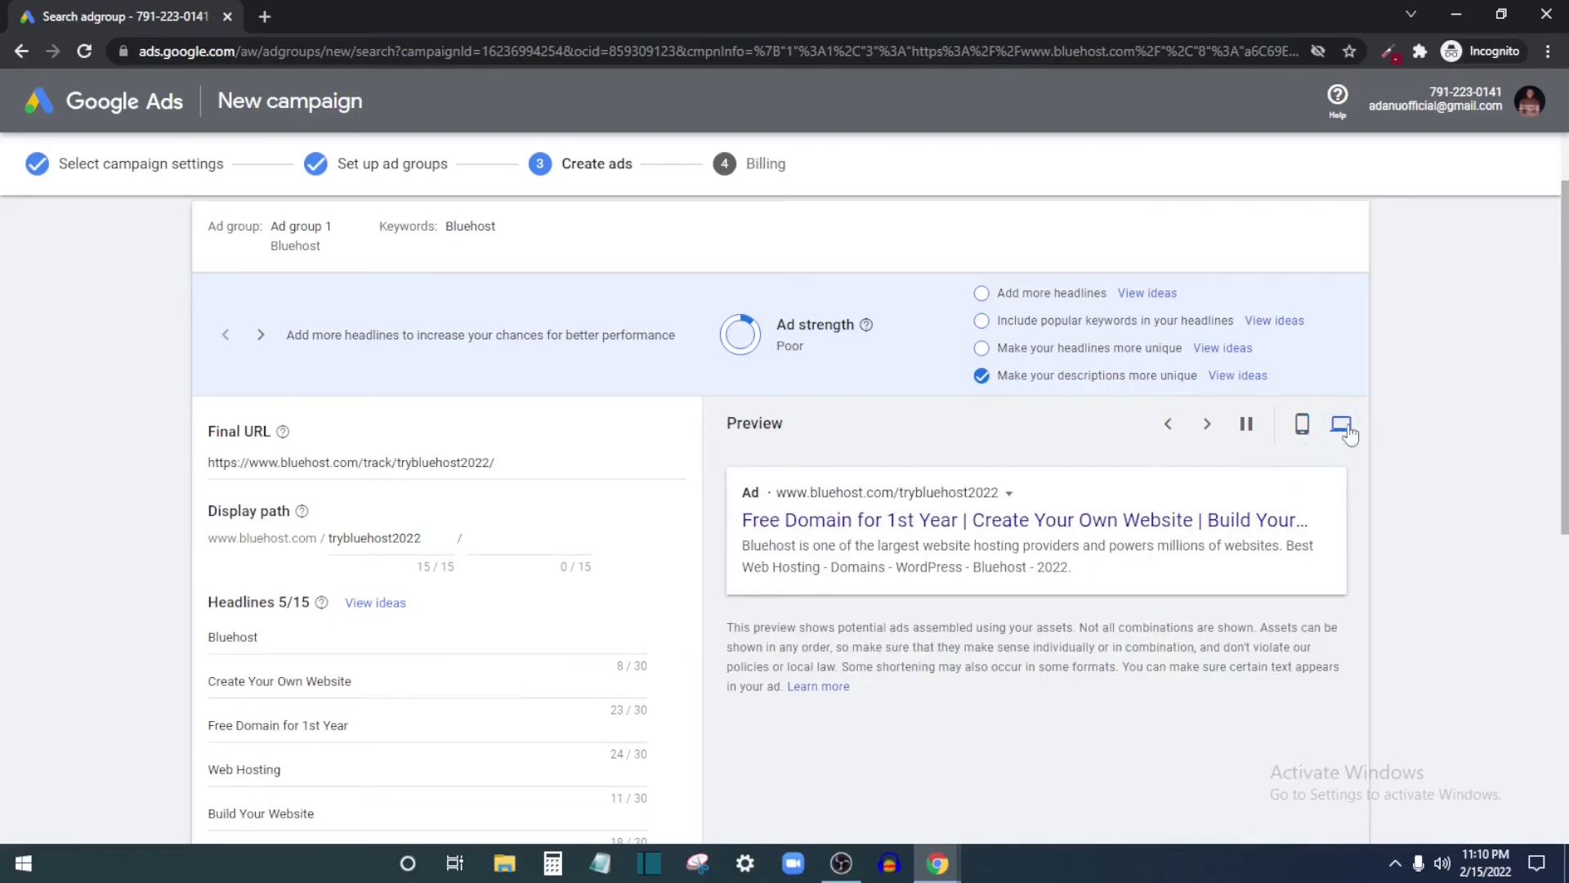
click(1302, 424)
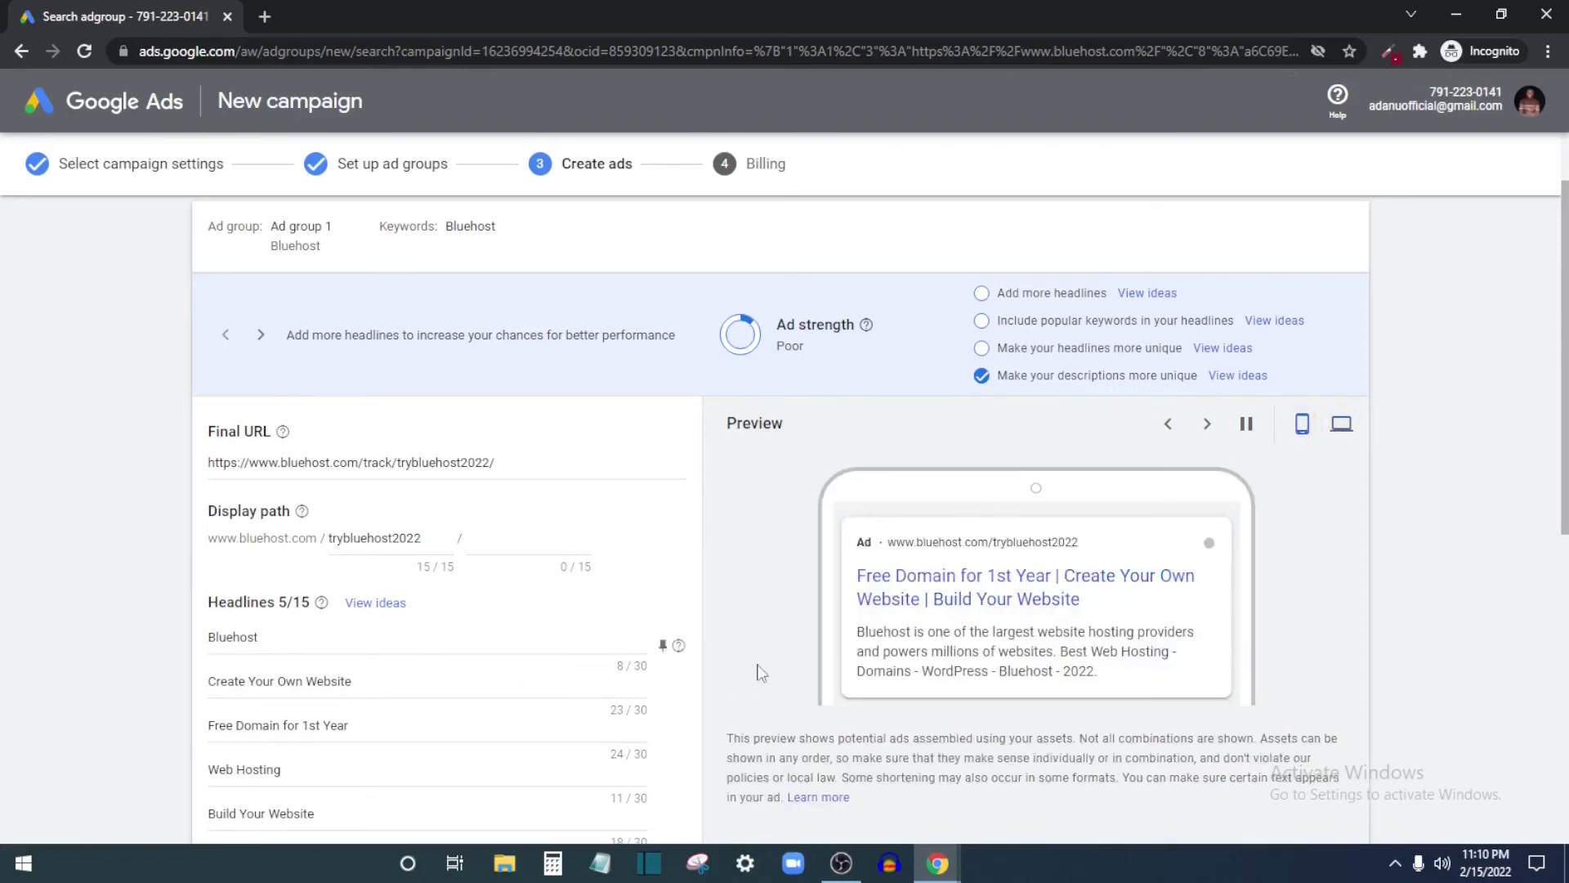
scroll(237, 629, down, 1)
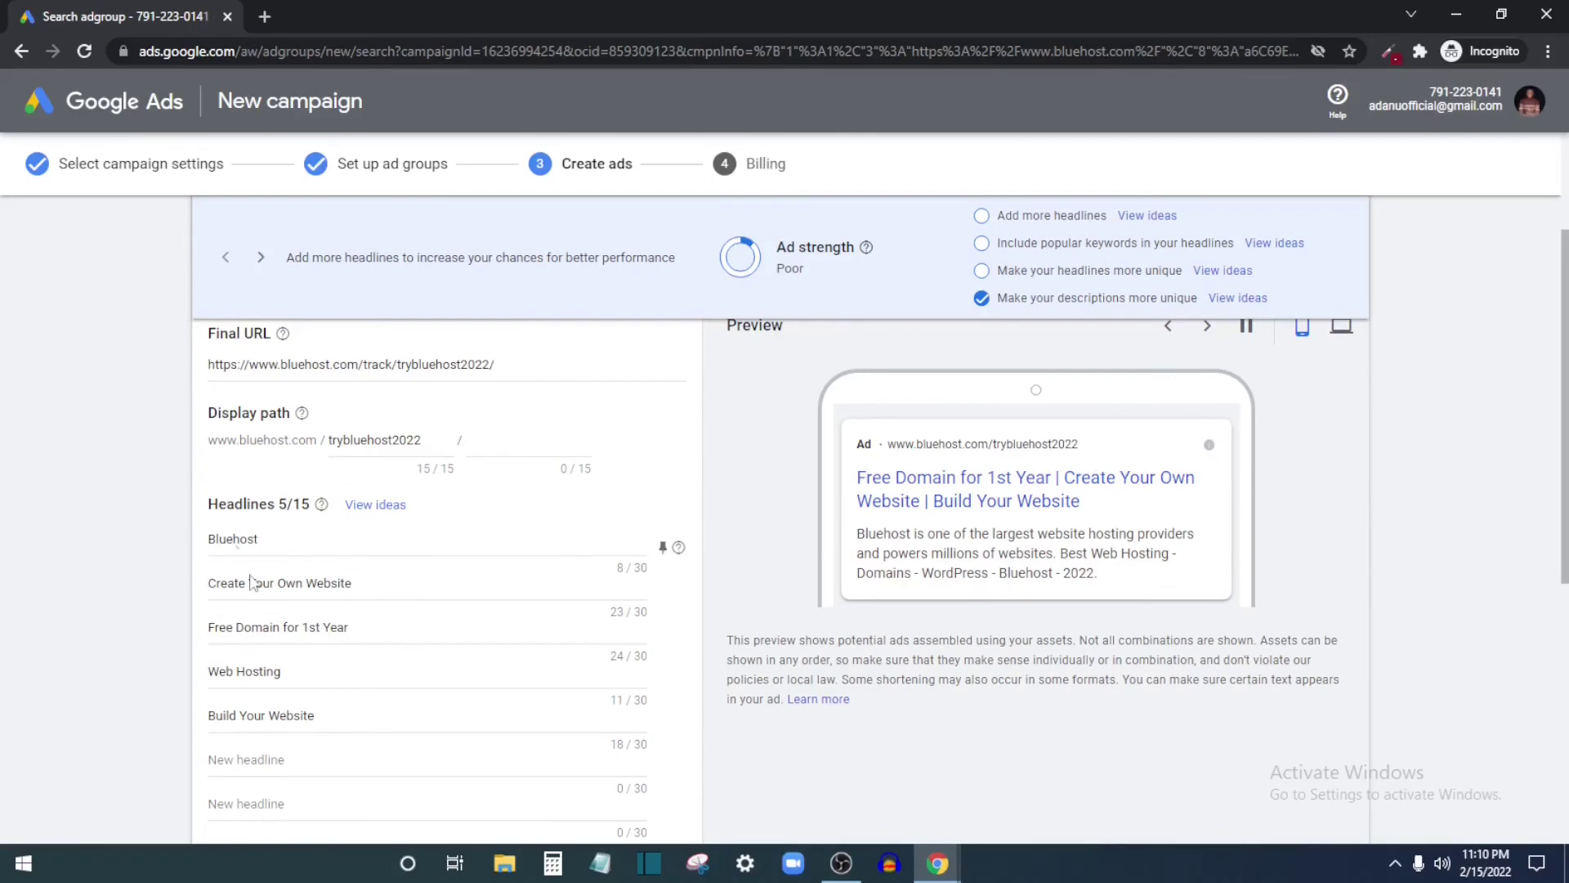
scroll(349, 657, down, 1)
scroll(505, 603, up, 1)
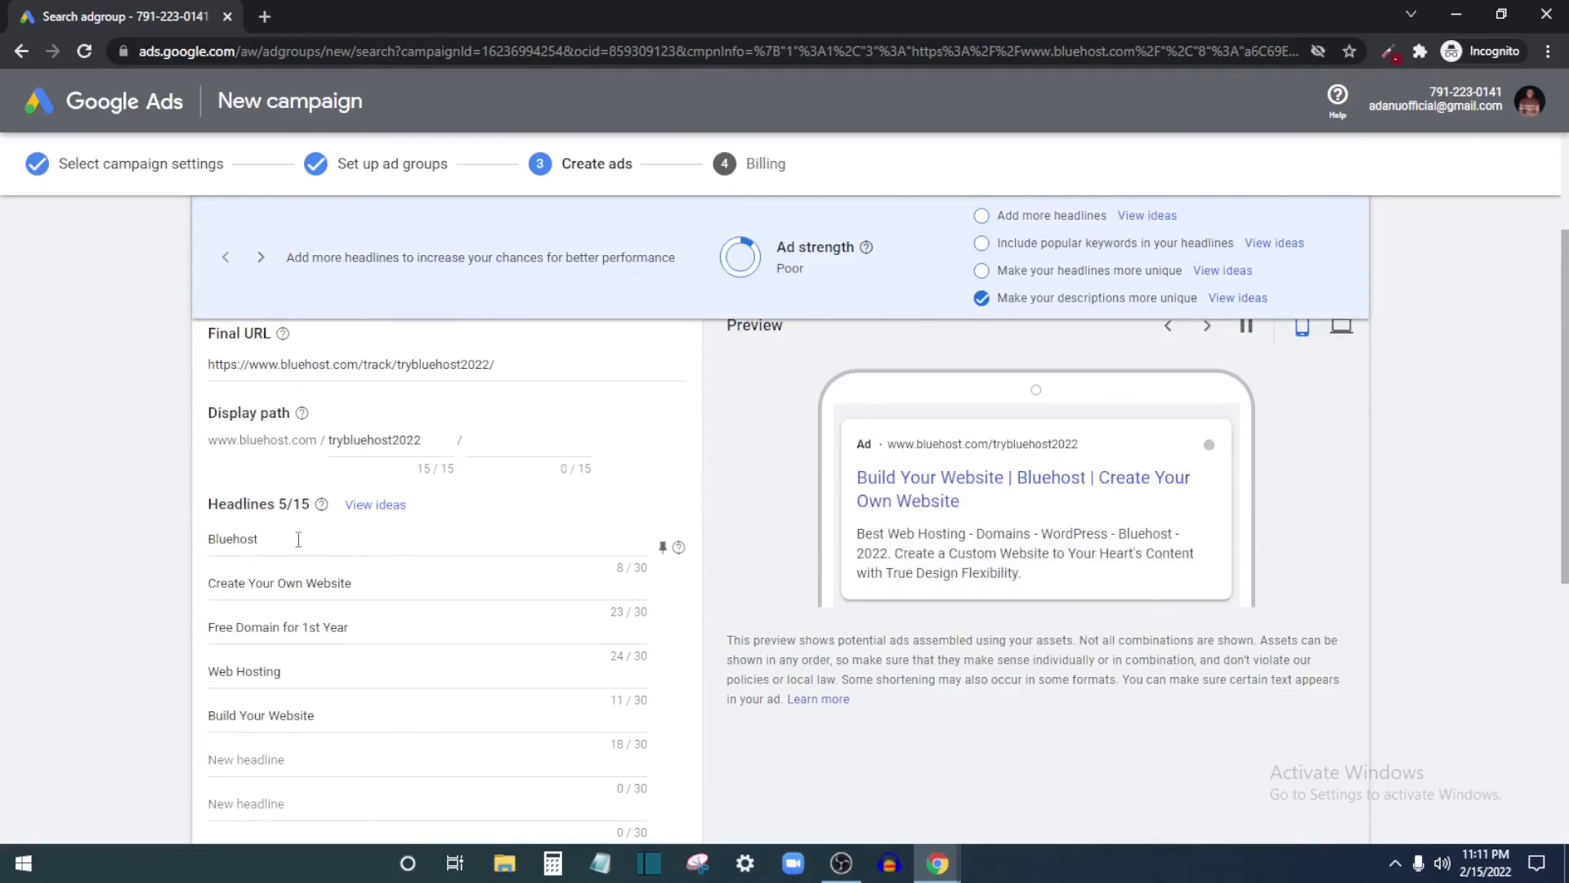
scroll(303, 678, down, 1)
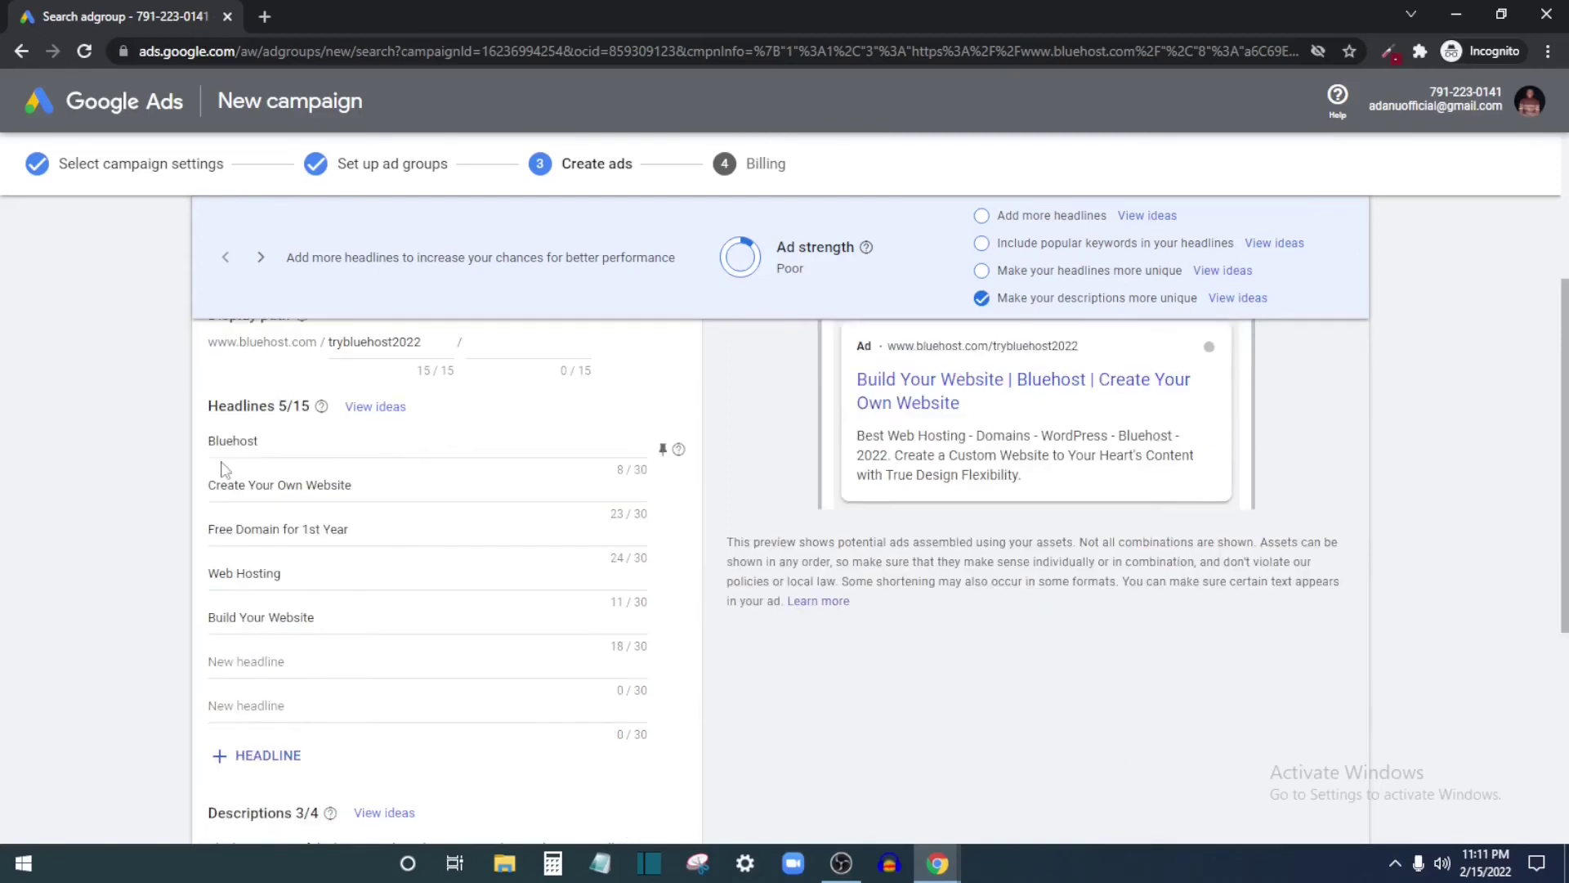
click(296, 442)
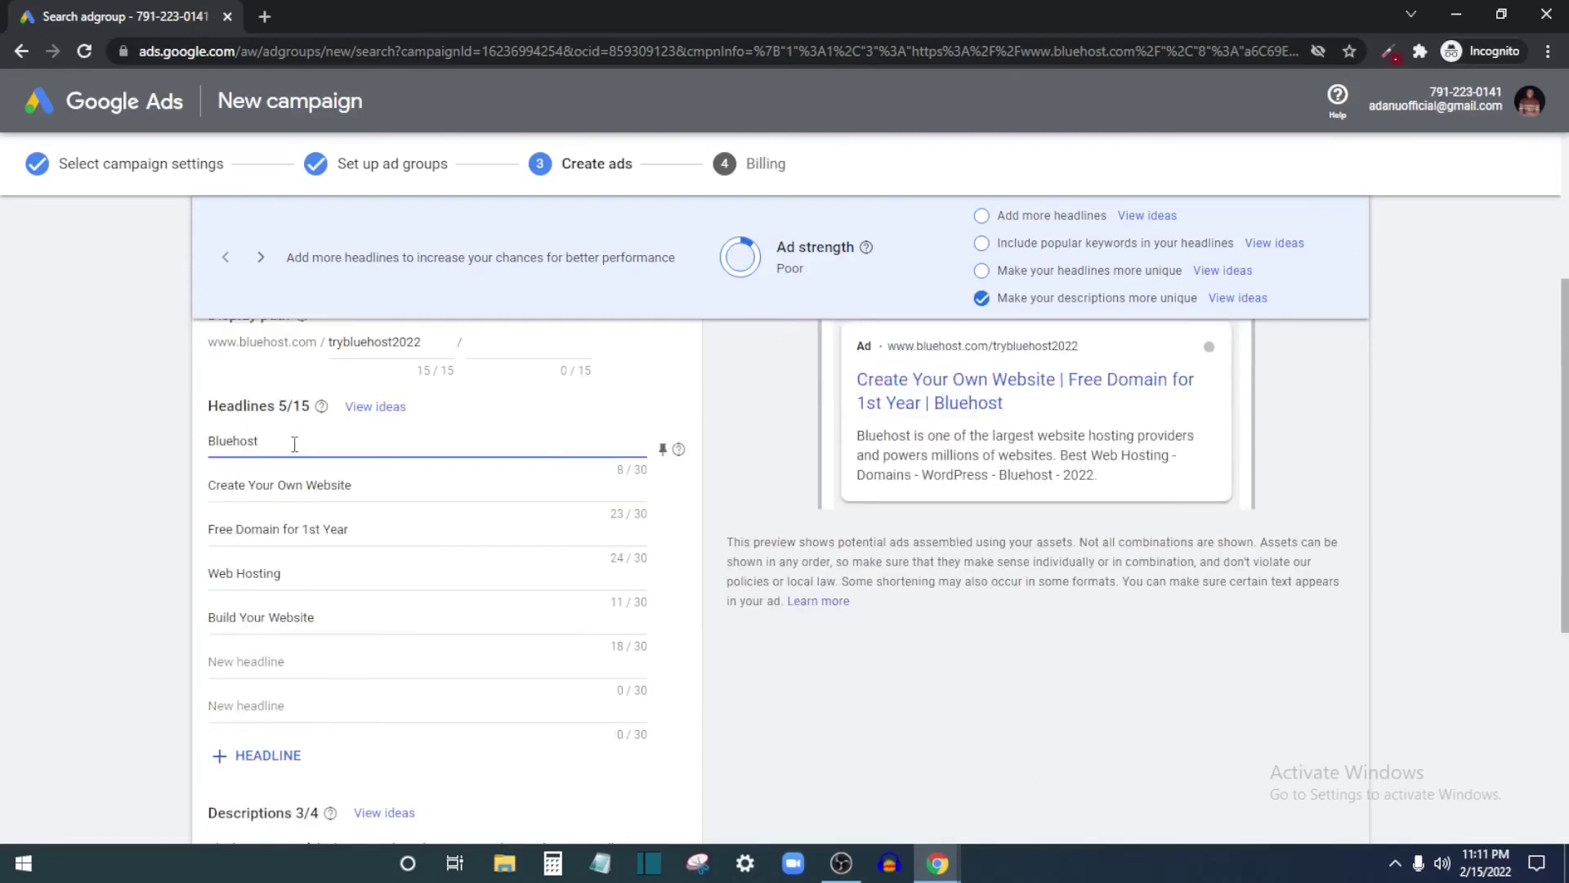
scroll(323, 538, down, 2)
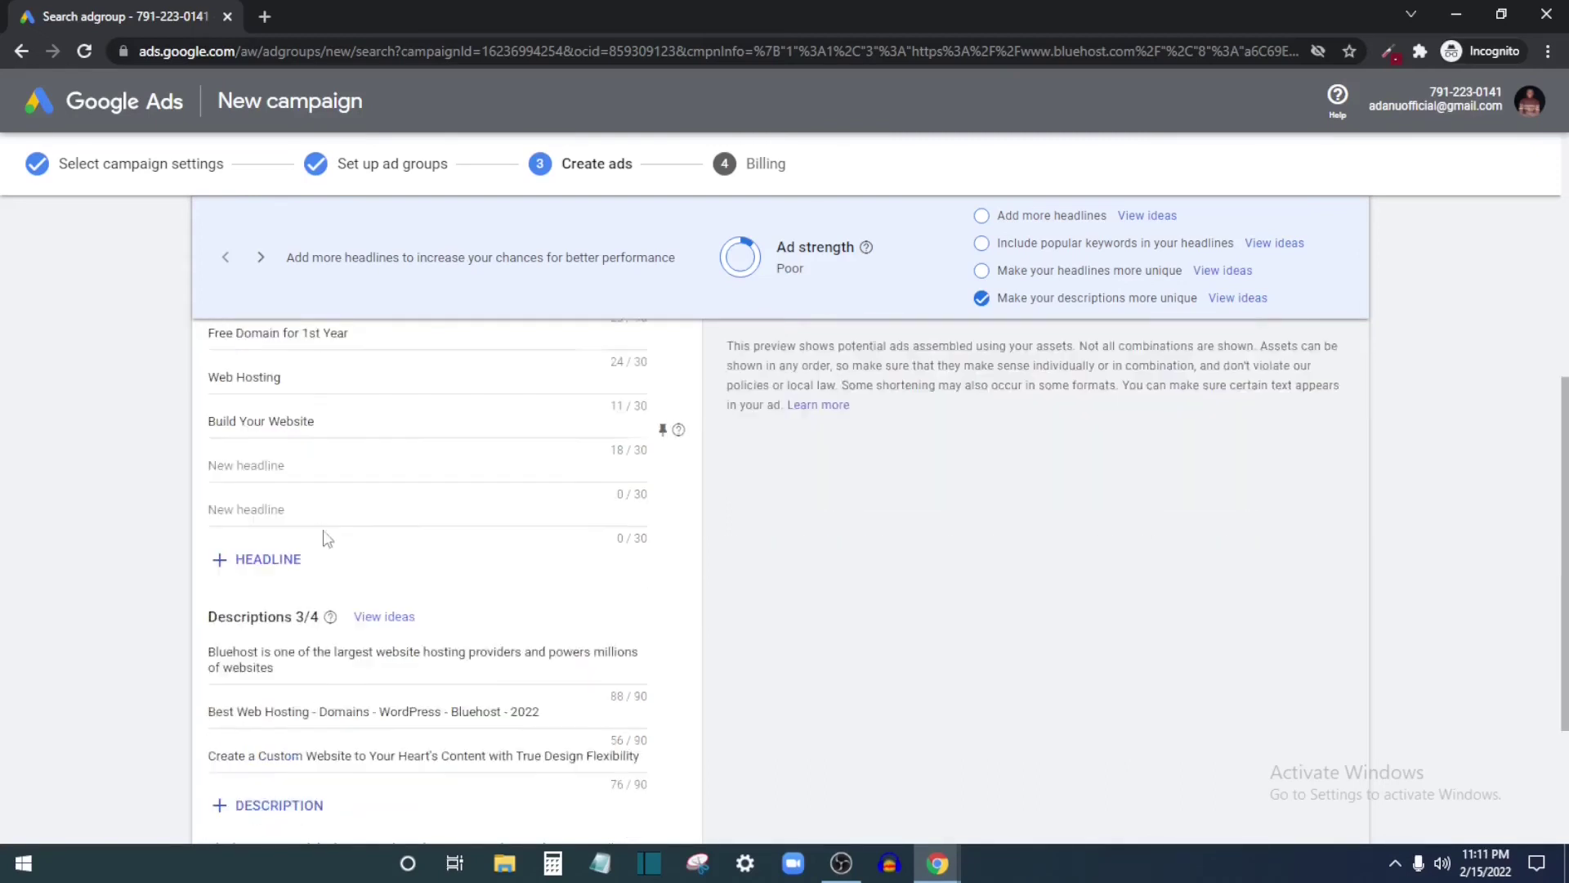
scroll(339, 491, down, 2)
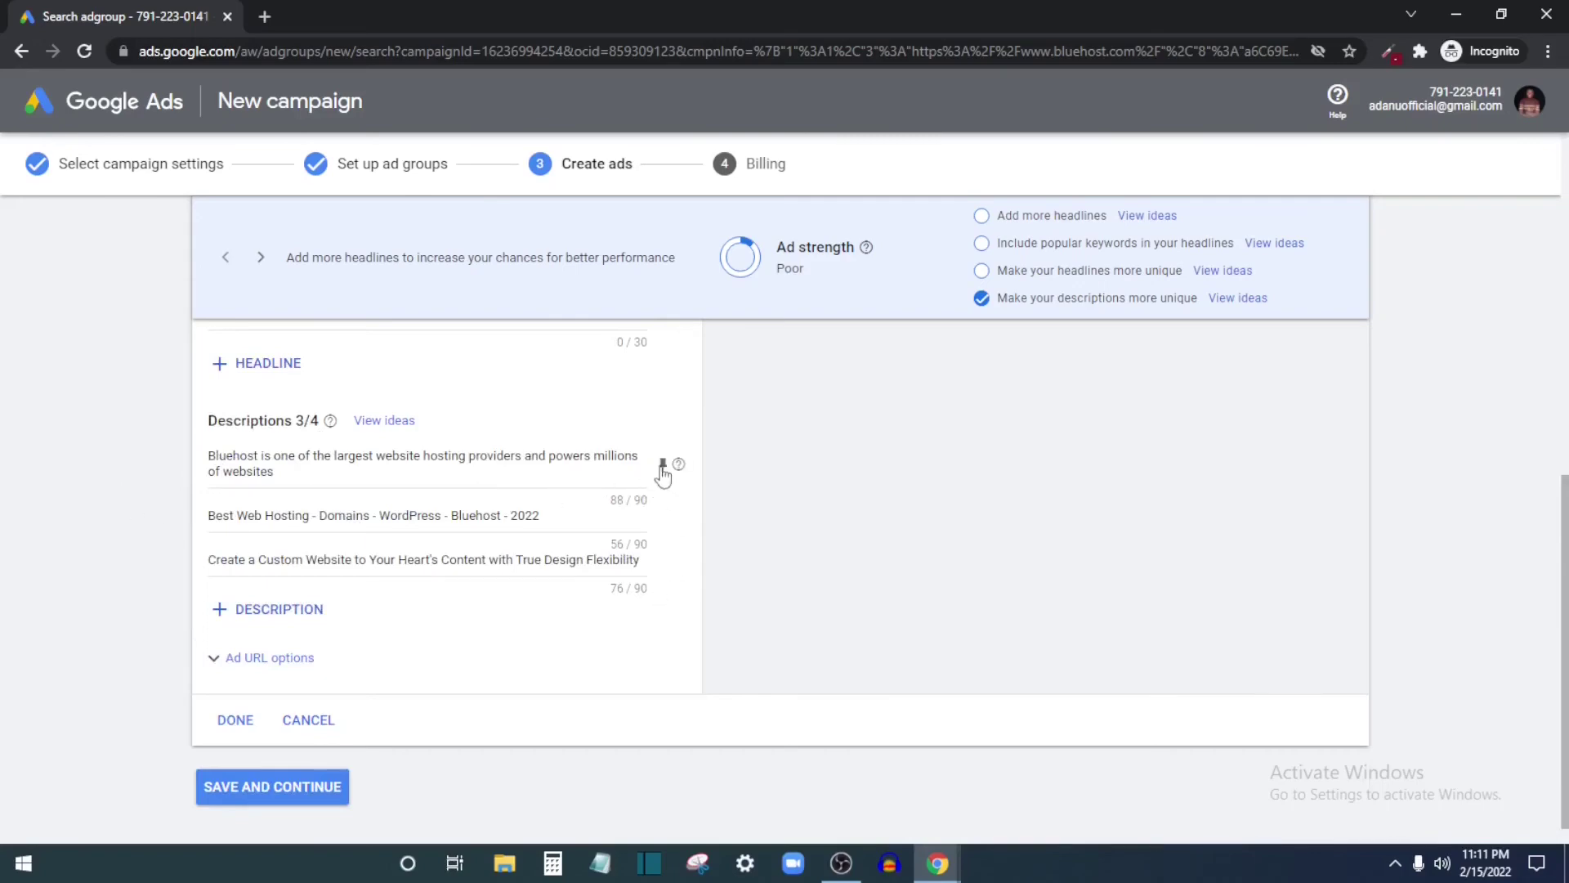
scroll(989, 462, up, 4)
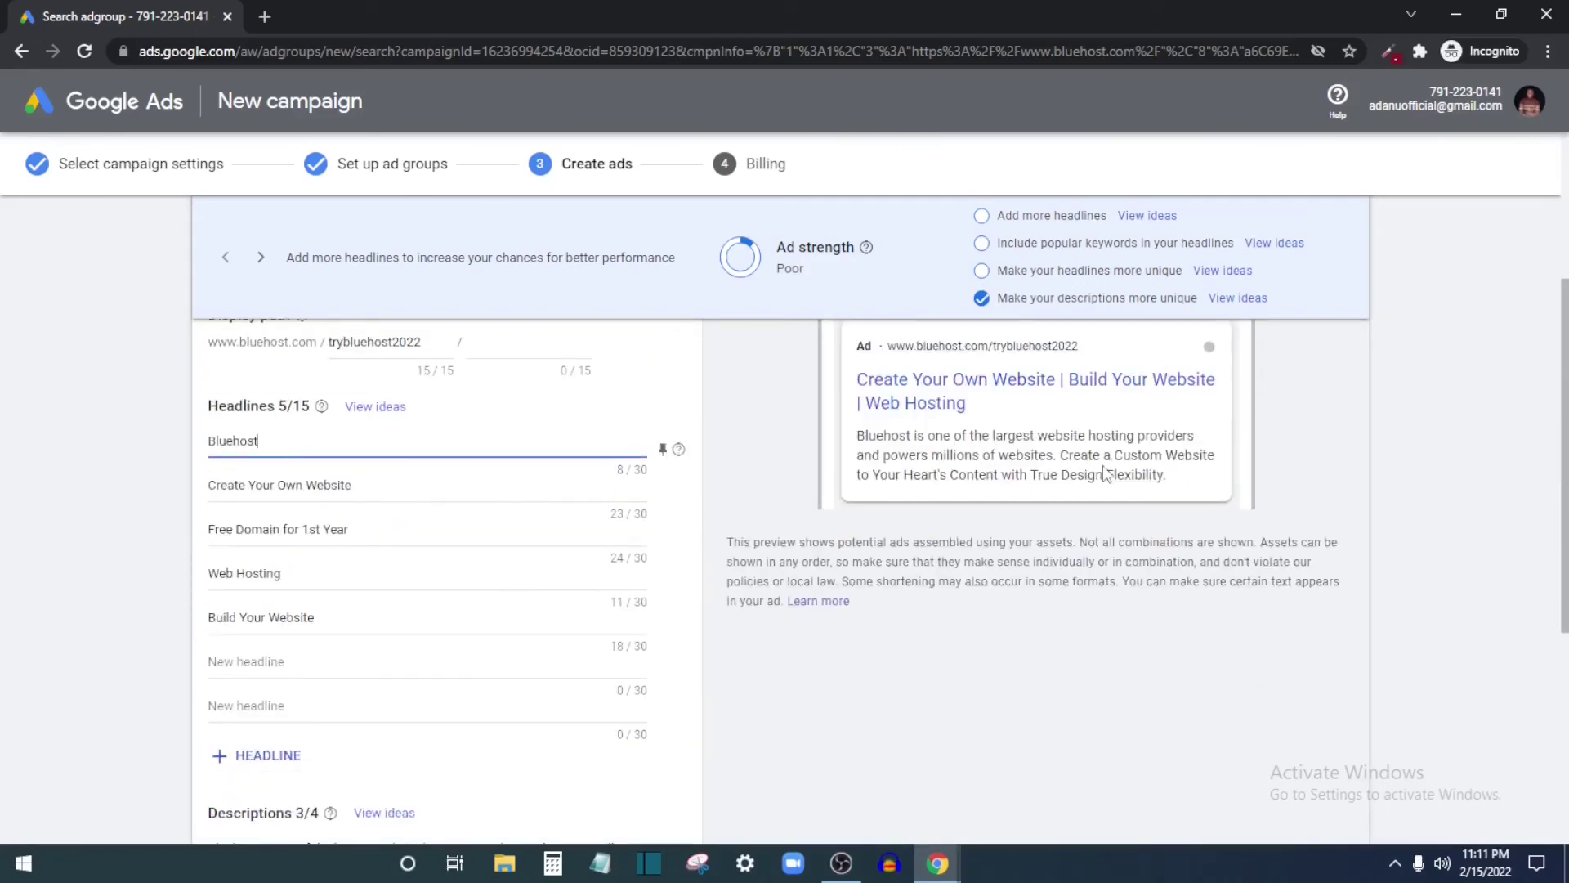
scroll(20, 774, down, 3)
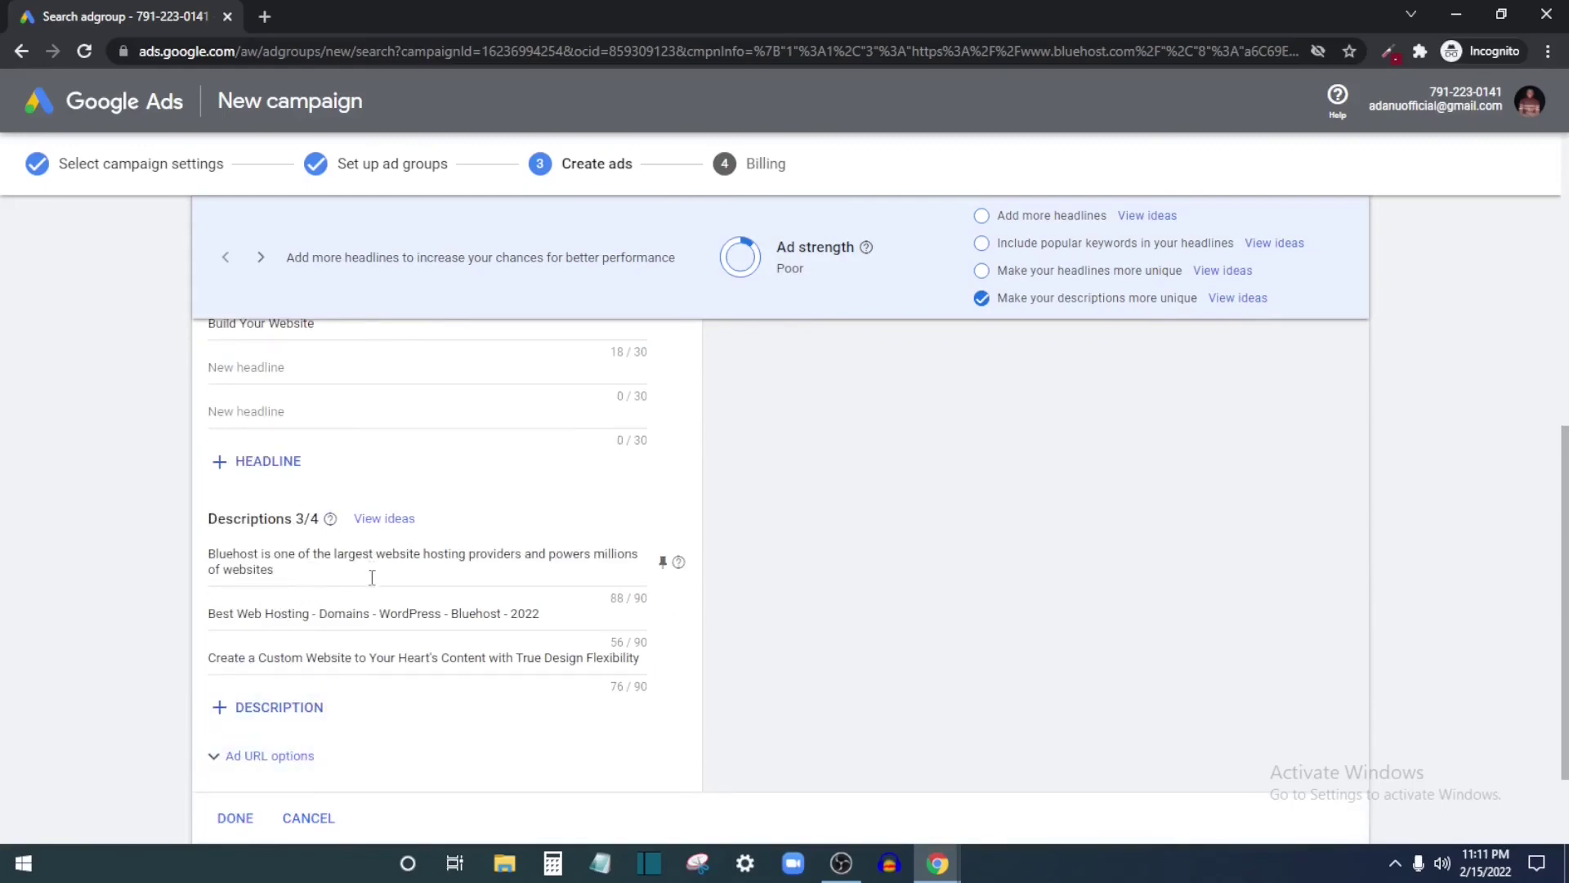
scroll(264, 644, down, 3)
scroll(1027, 631, up, 10)
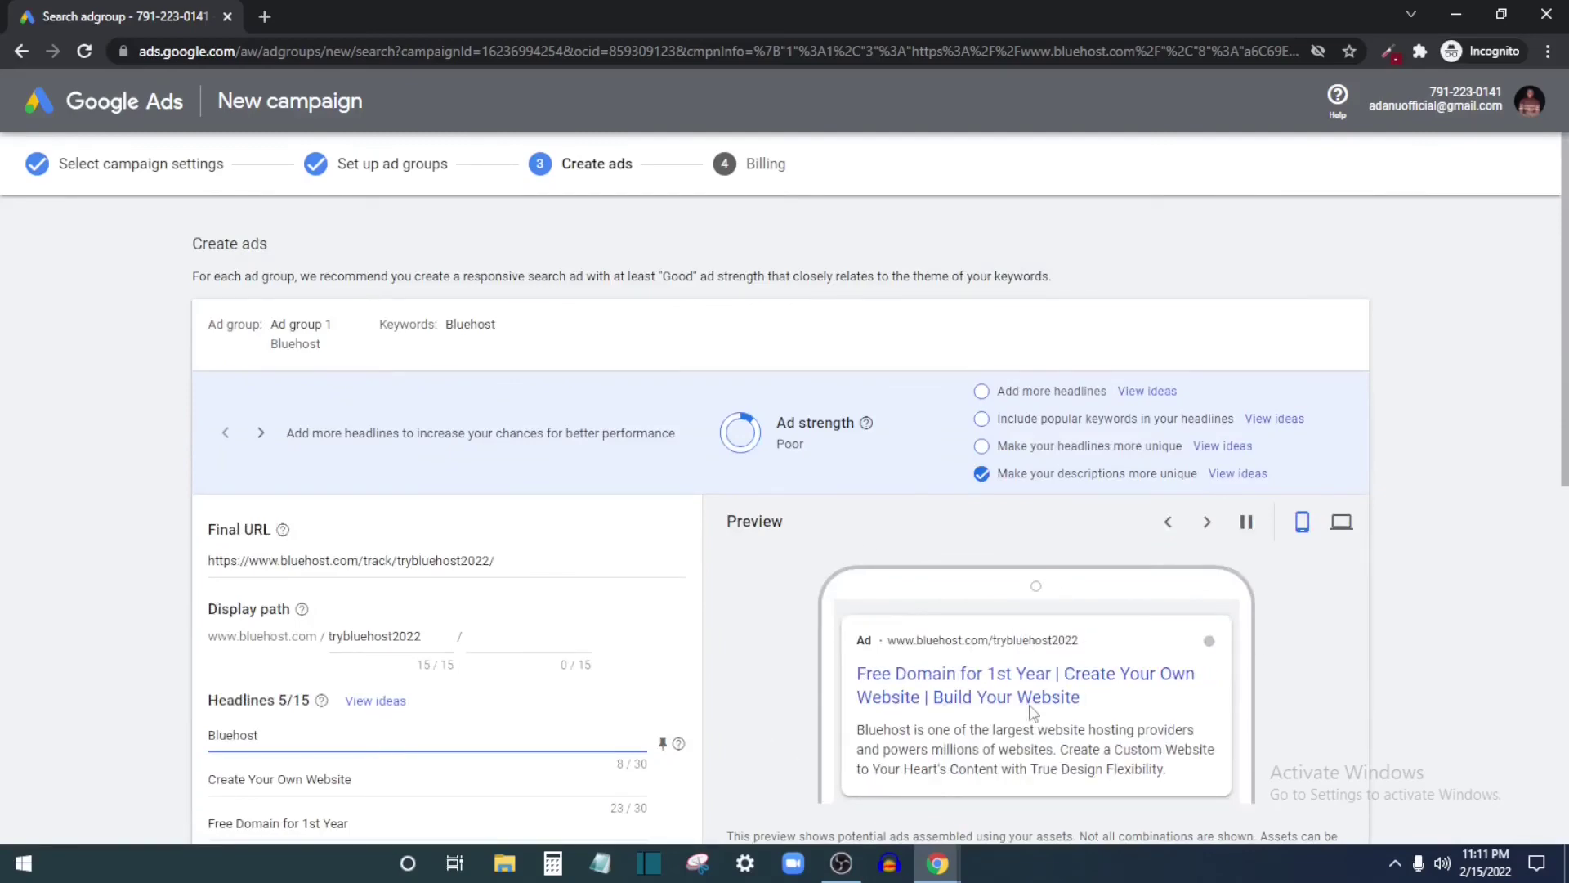
Keep the suggested headlines and descriptions, save the ad and continue to the next campaign stage.
scroll(1021, 640, down, 2)
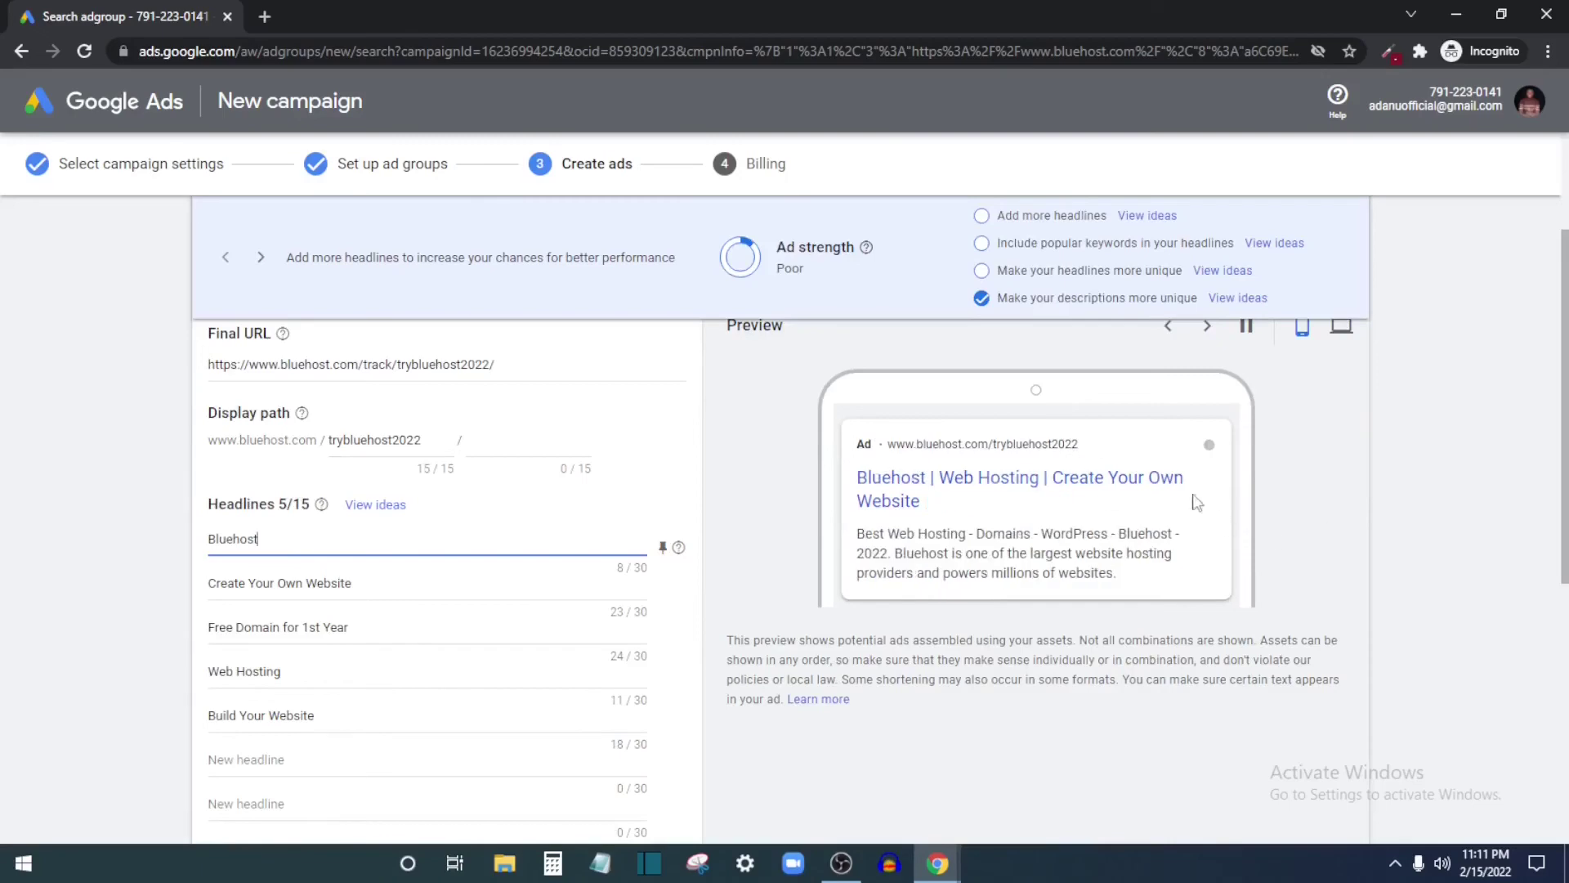
scroll(1027, 460, down, 7)
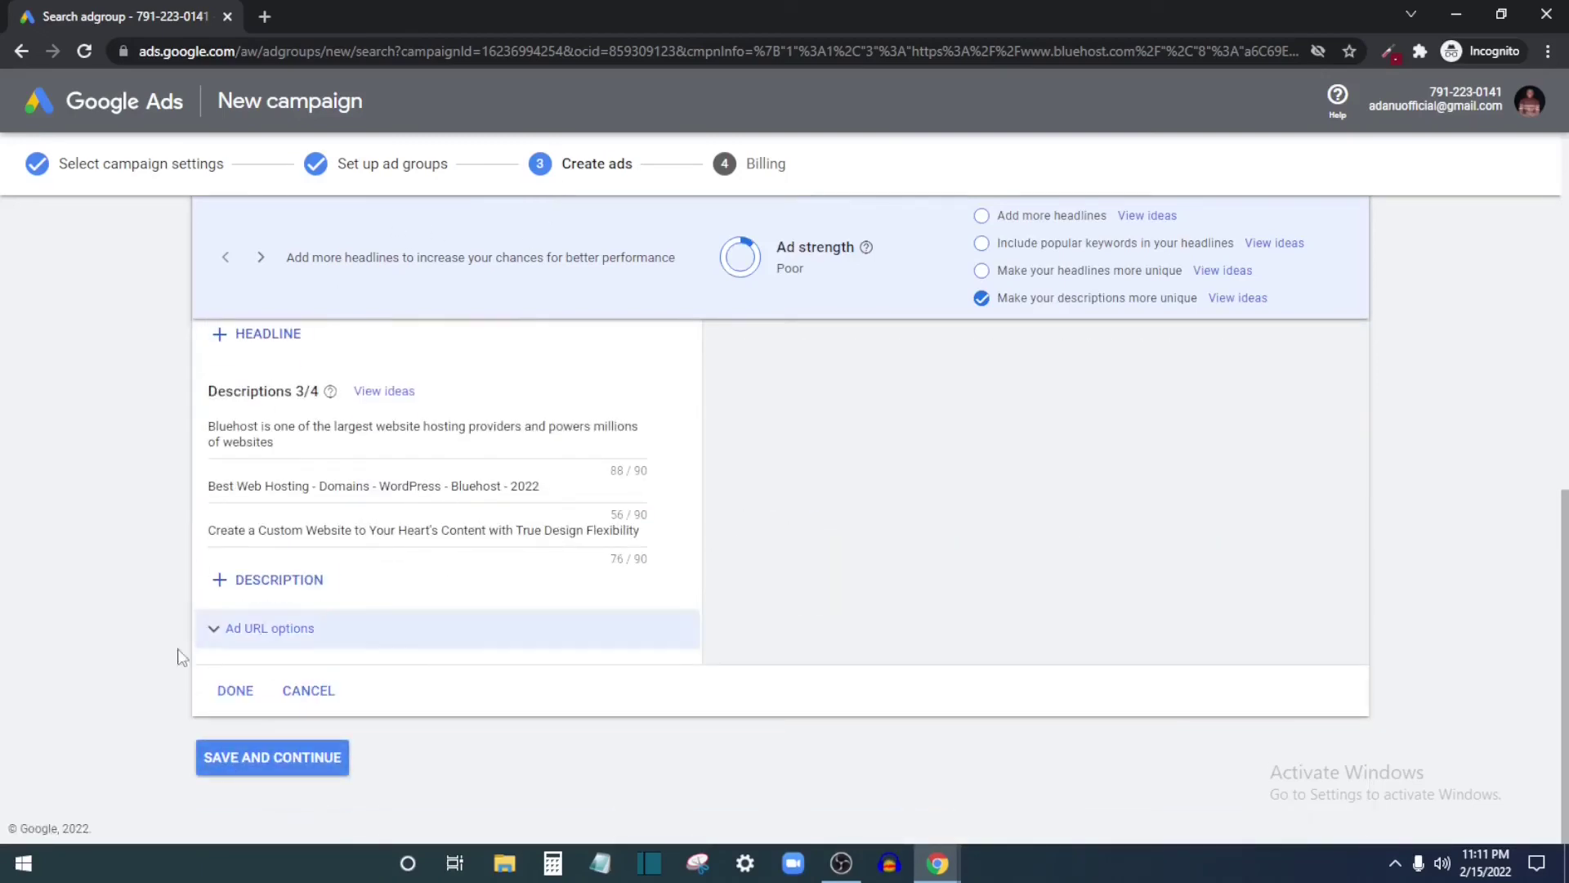
click(287, 760)
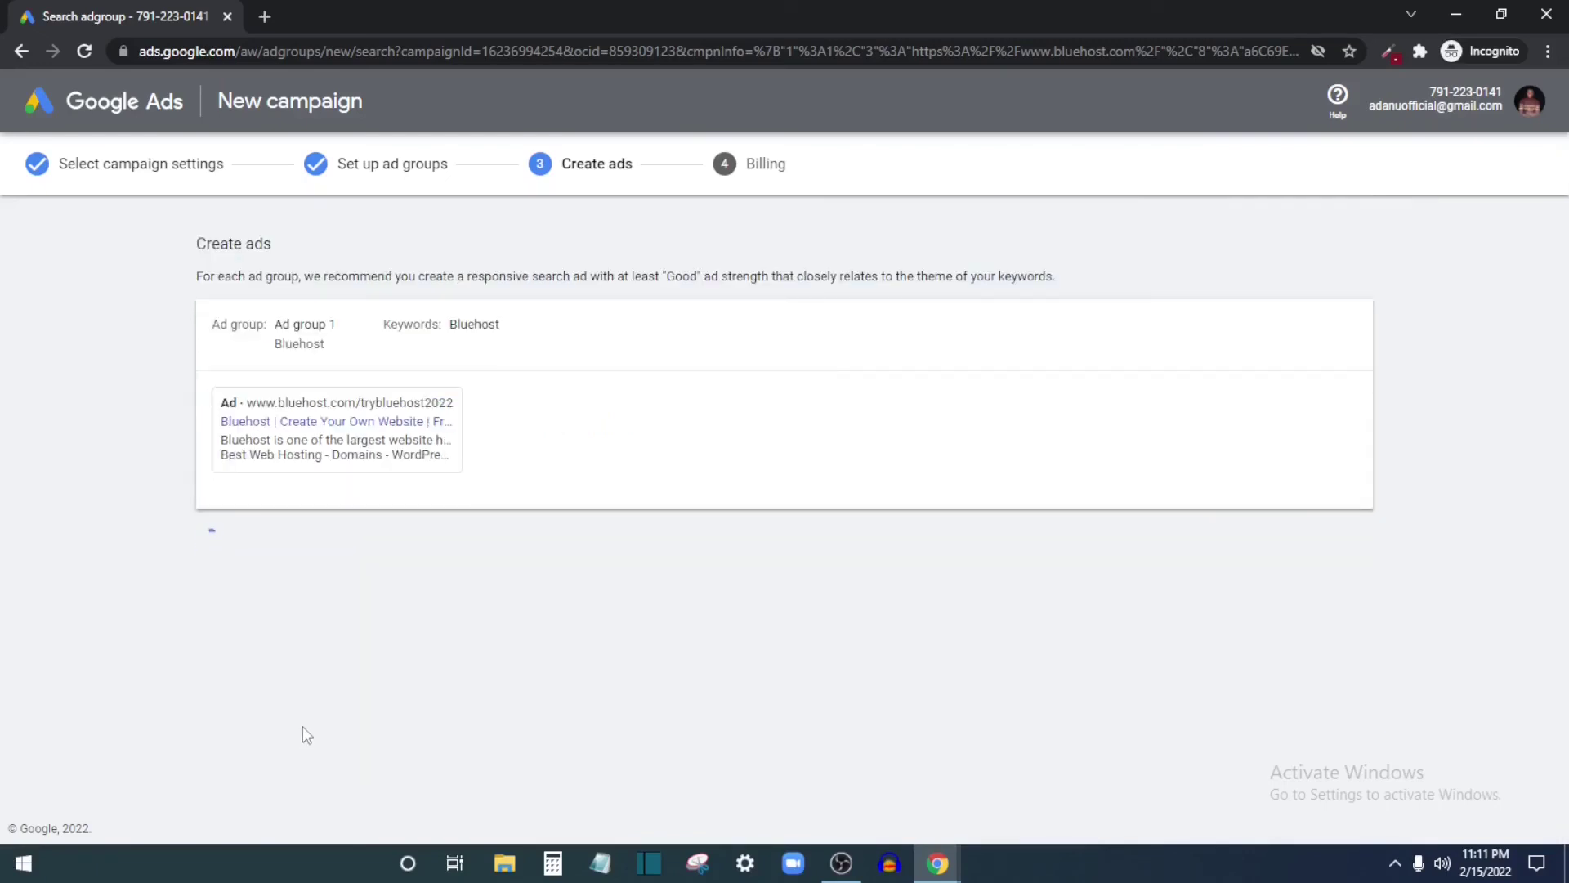
Examine the billing form's promotional code, account type, organization name, payment method and payment amount fields without filling them in.
scroll(540, 629, down, 3)
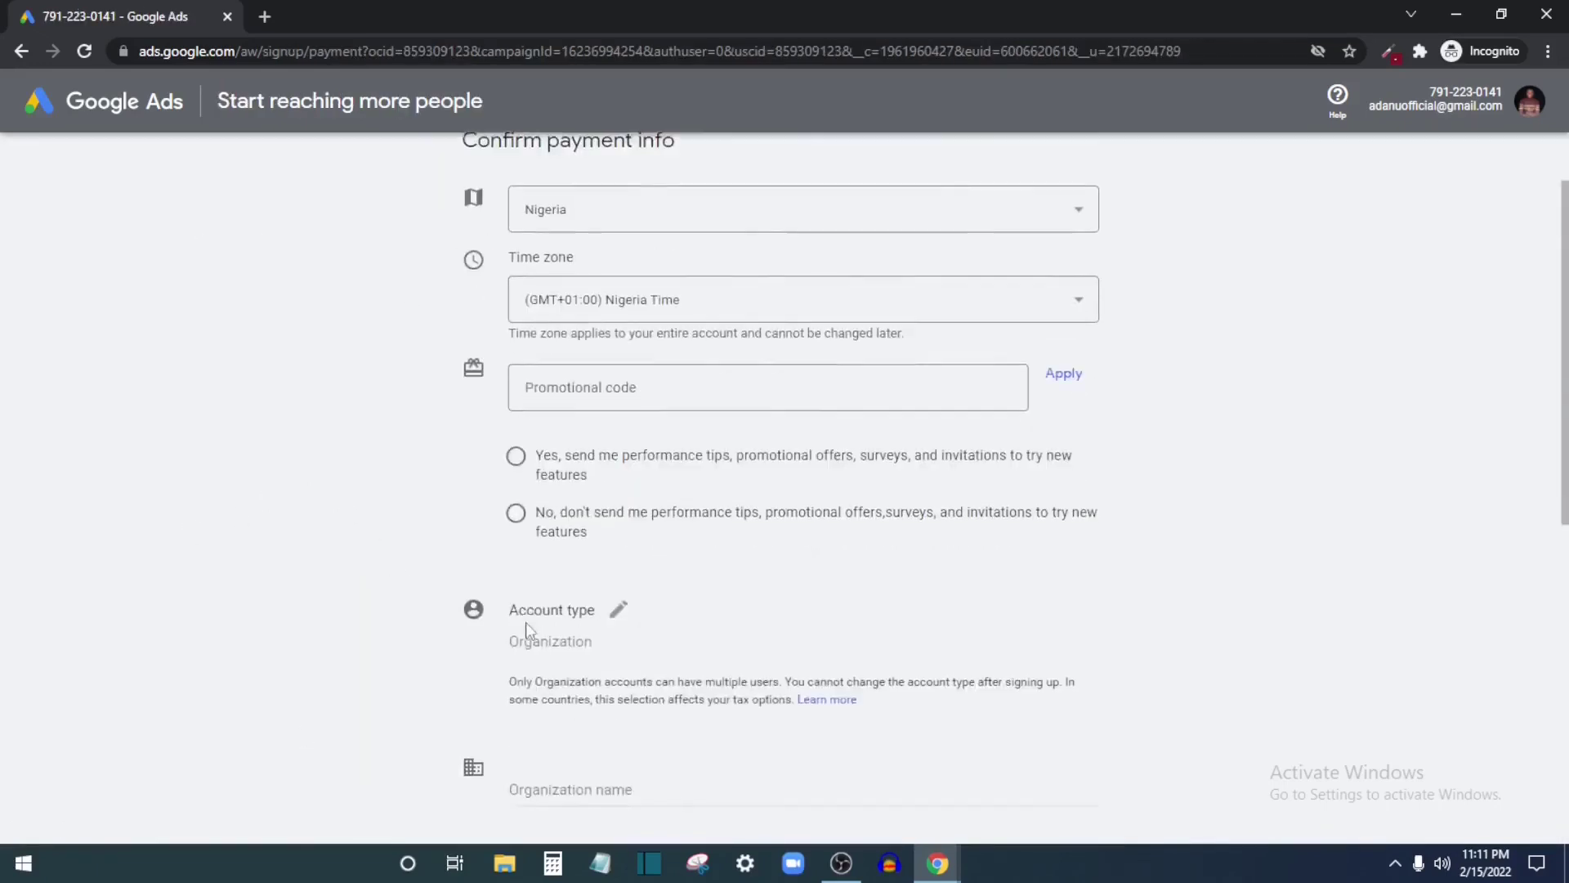
scroll(585, 430, up, 3)
scroll(634, 473, down, 8)
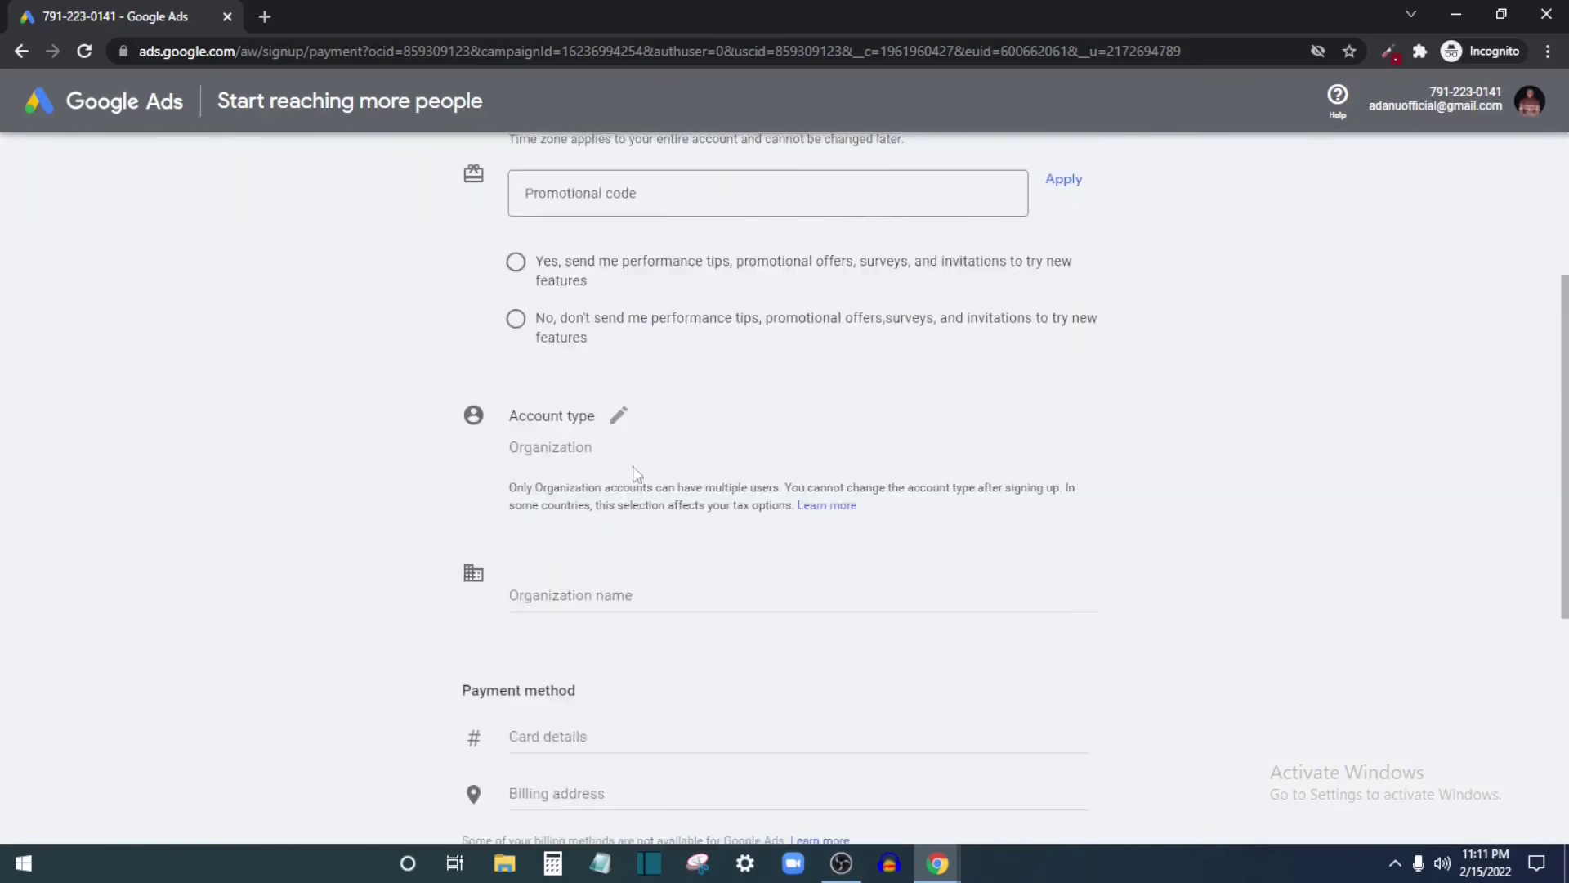
scroll(572, 482, up, 8)
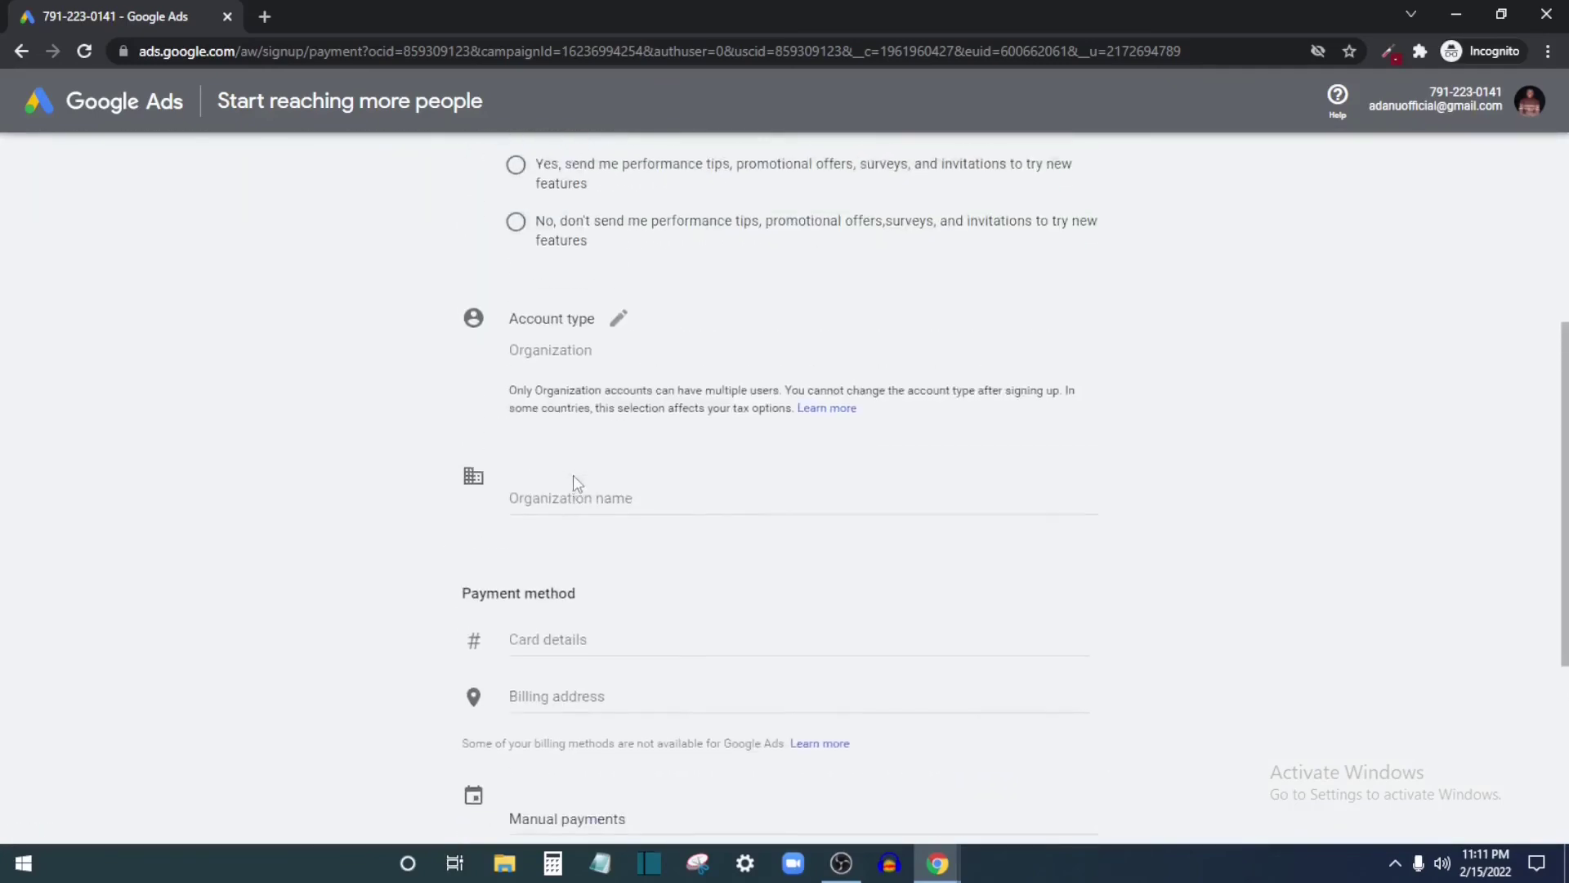
scroll(585, 478, up, 1)
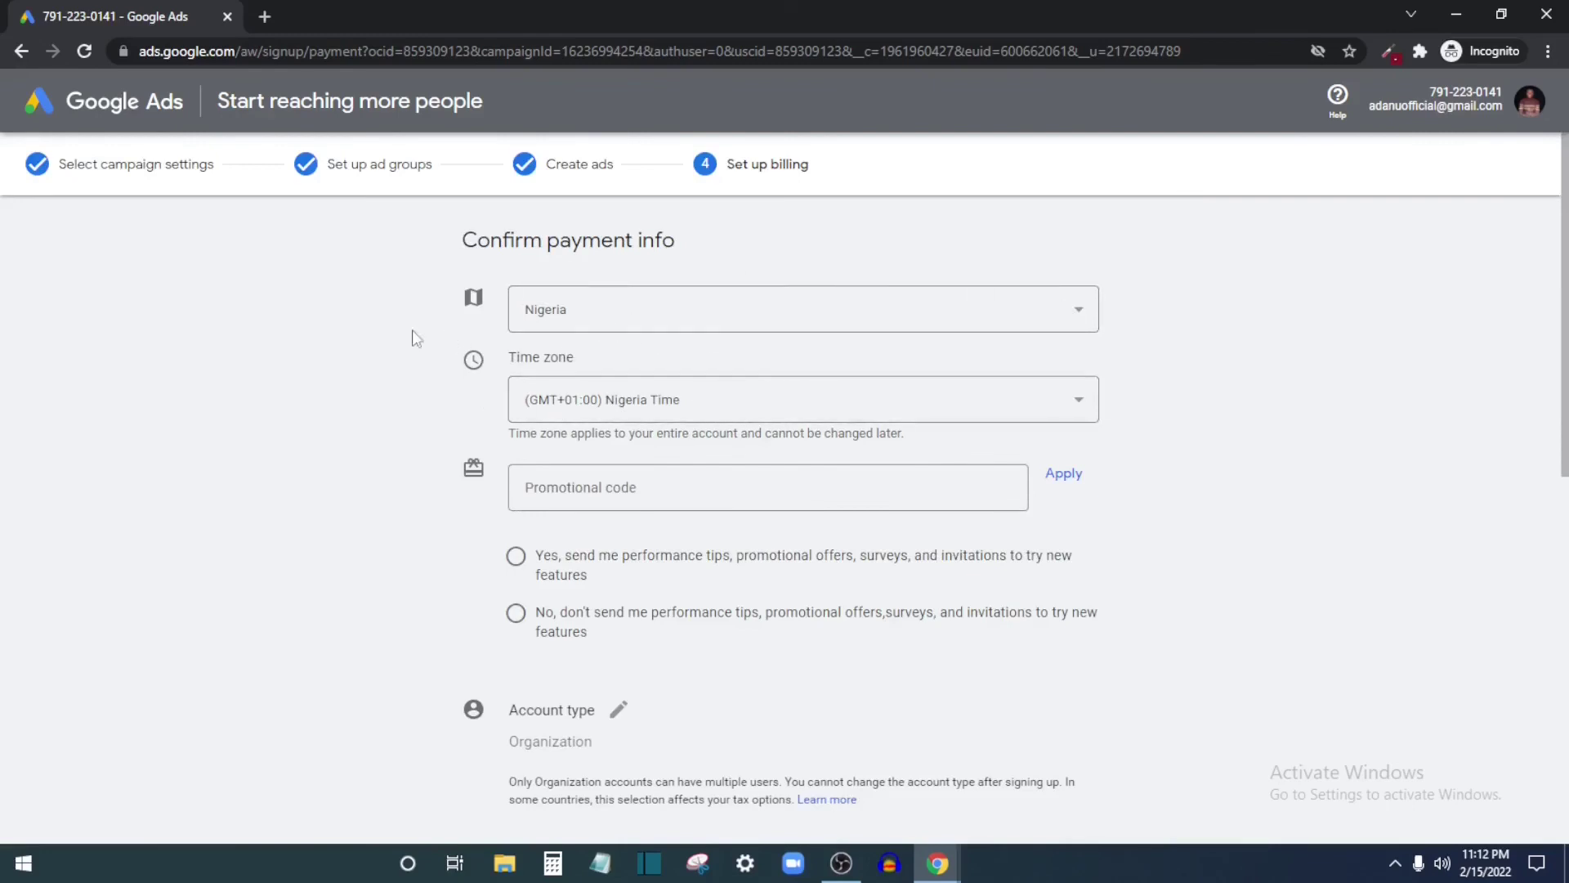
click(620, 491)
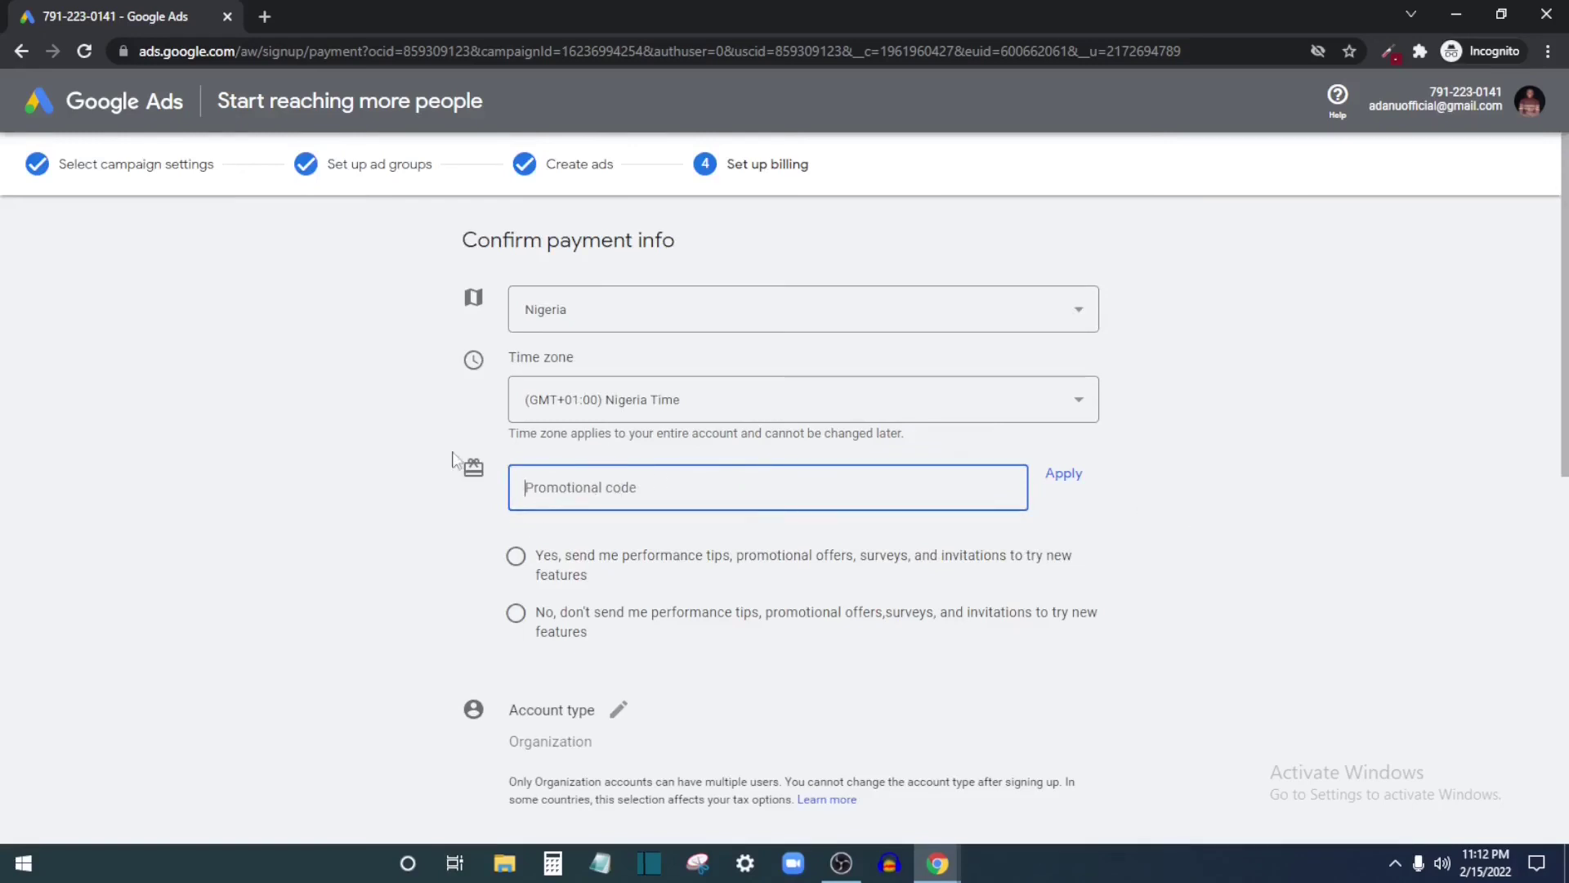
scroll(605, 588, down, 2)
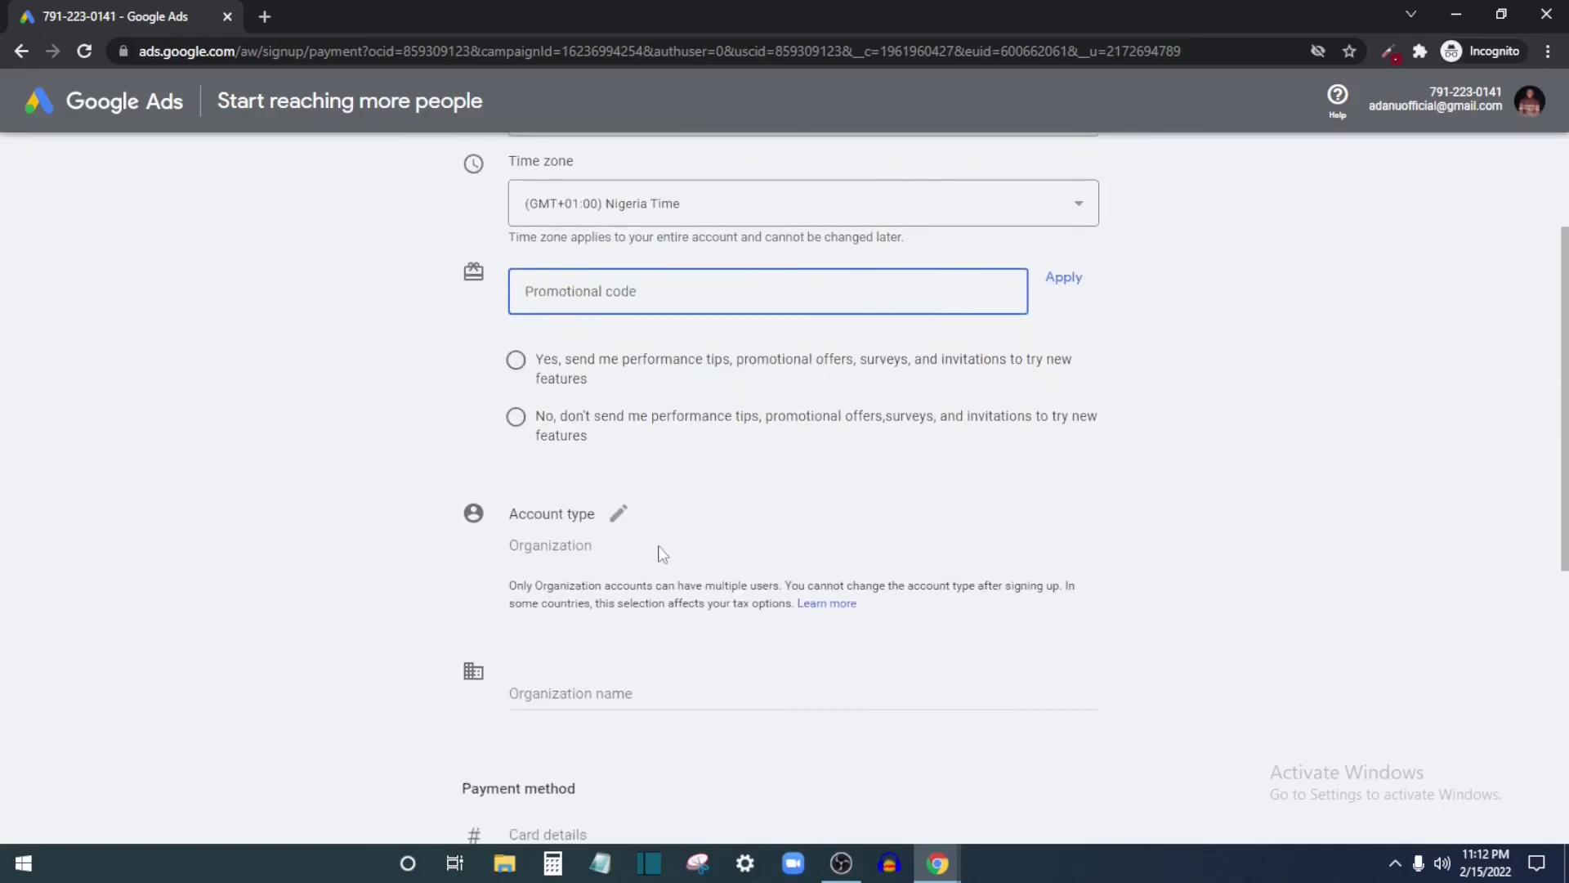
scroll(631, 613, down, 2)
click(605, 497)
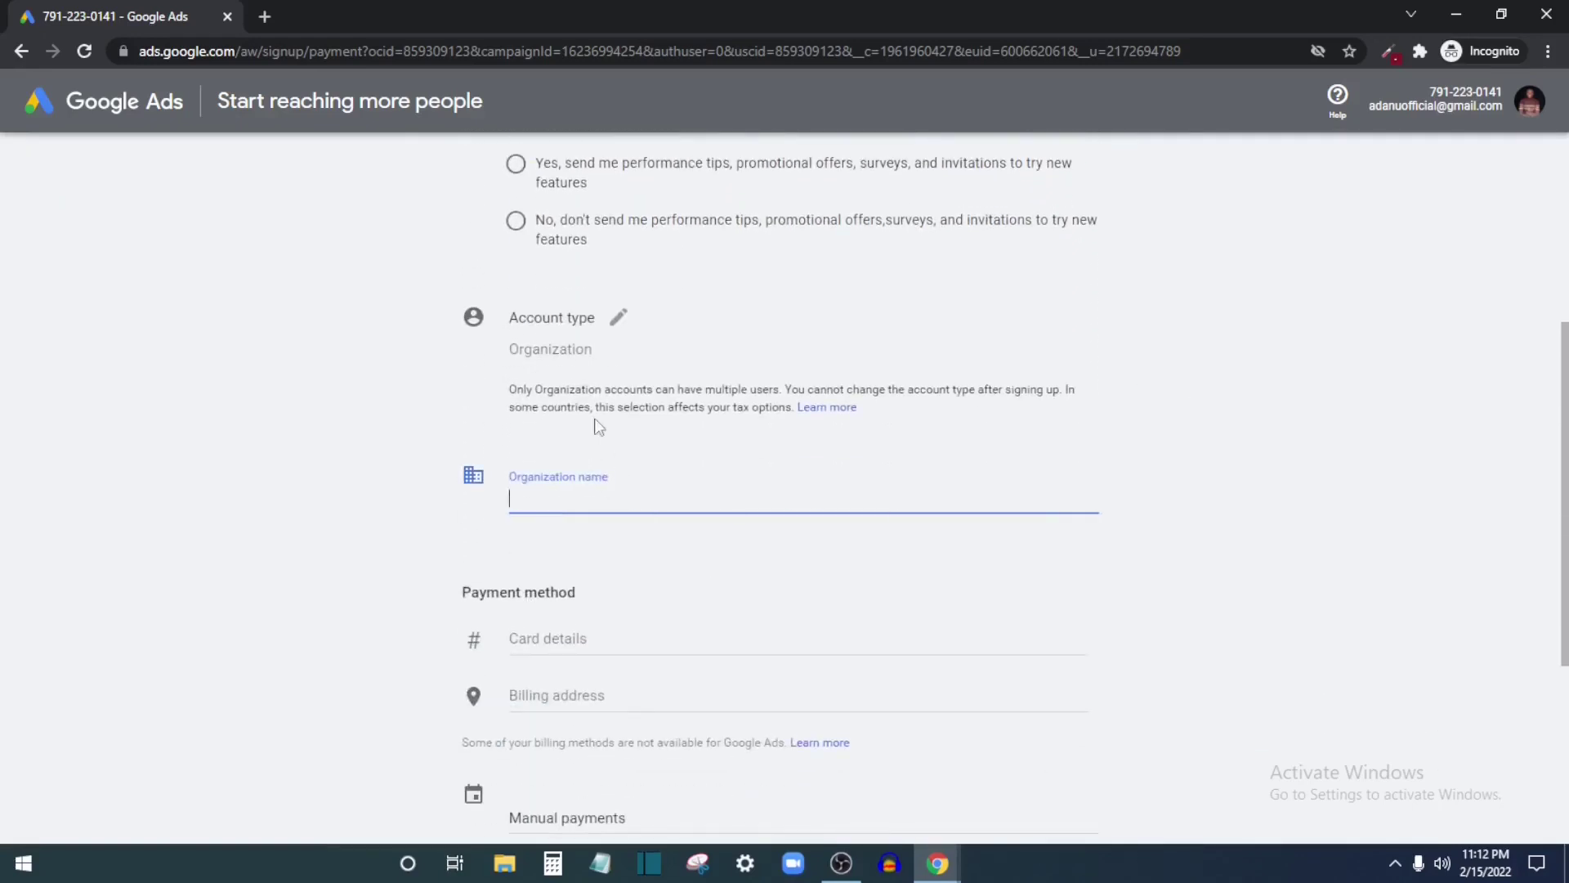
scroll(561, 617, down, 2)
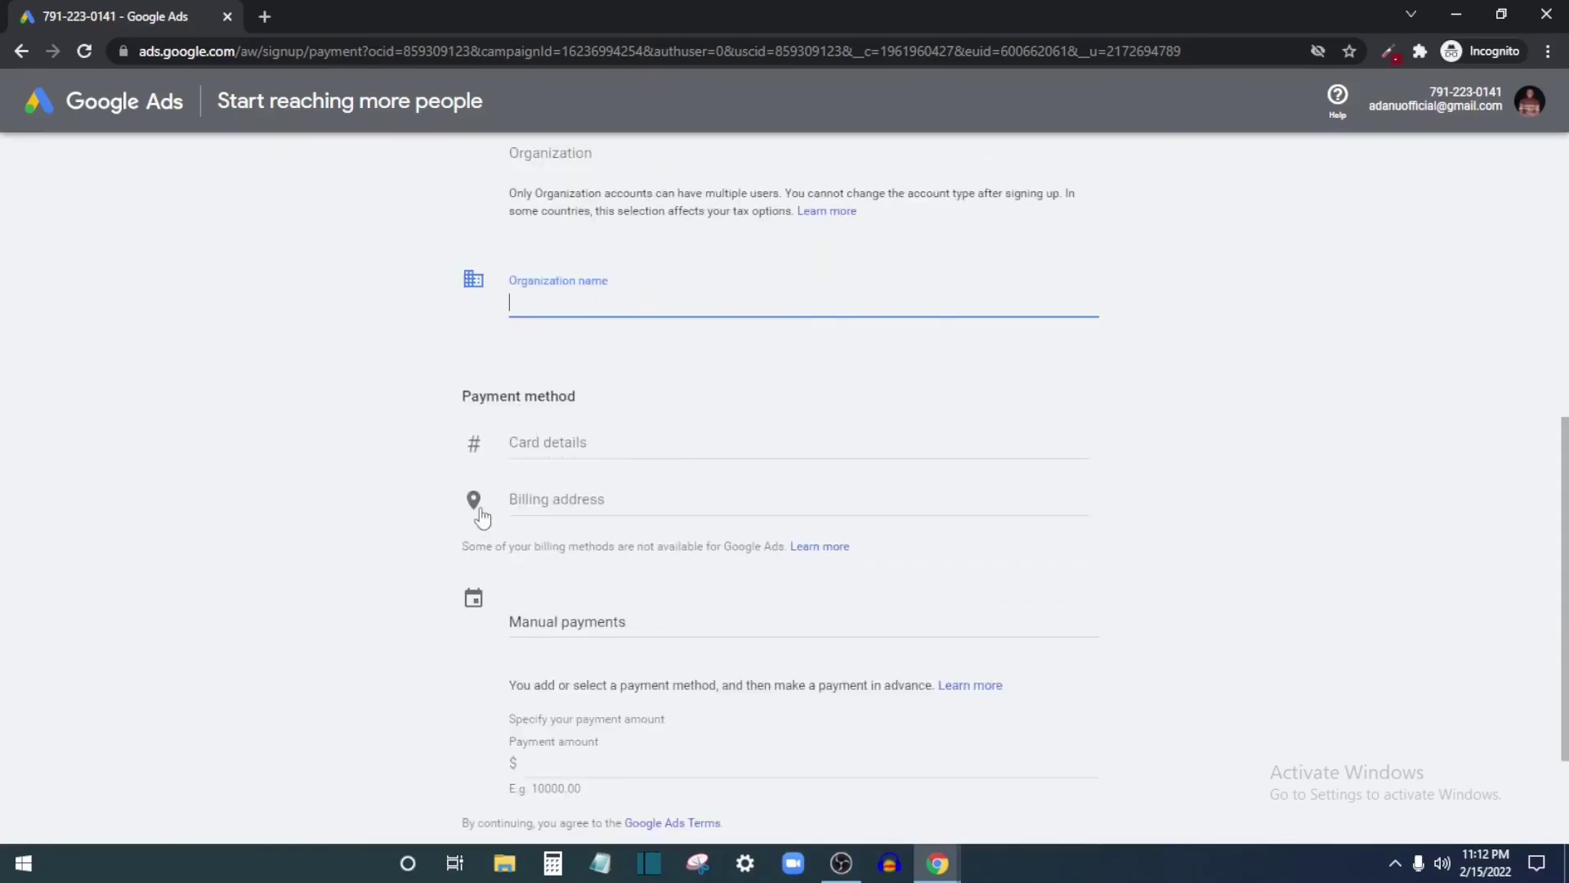
scroll(596, 543, down, 2)
click(620, 457)
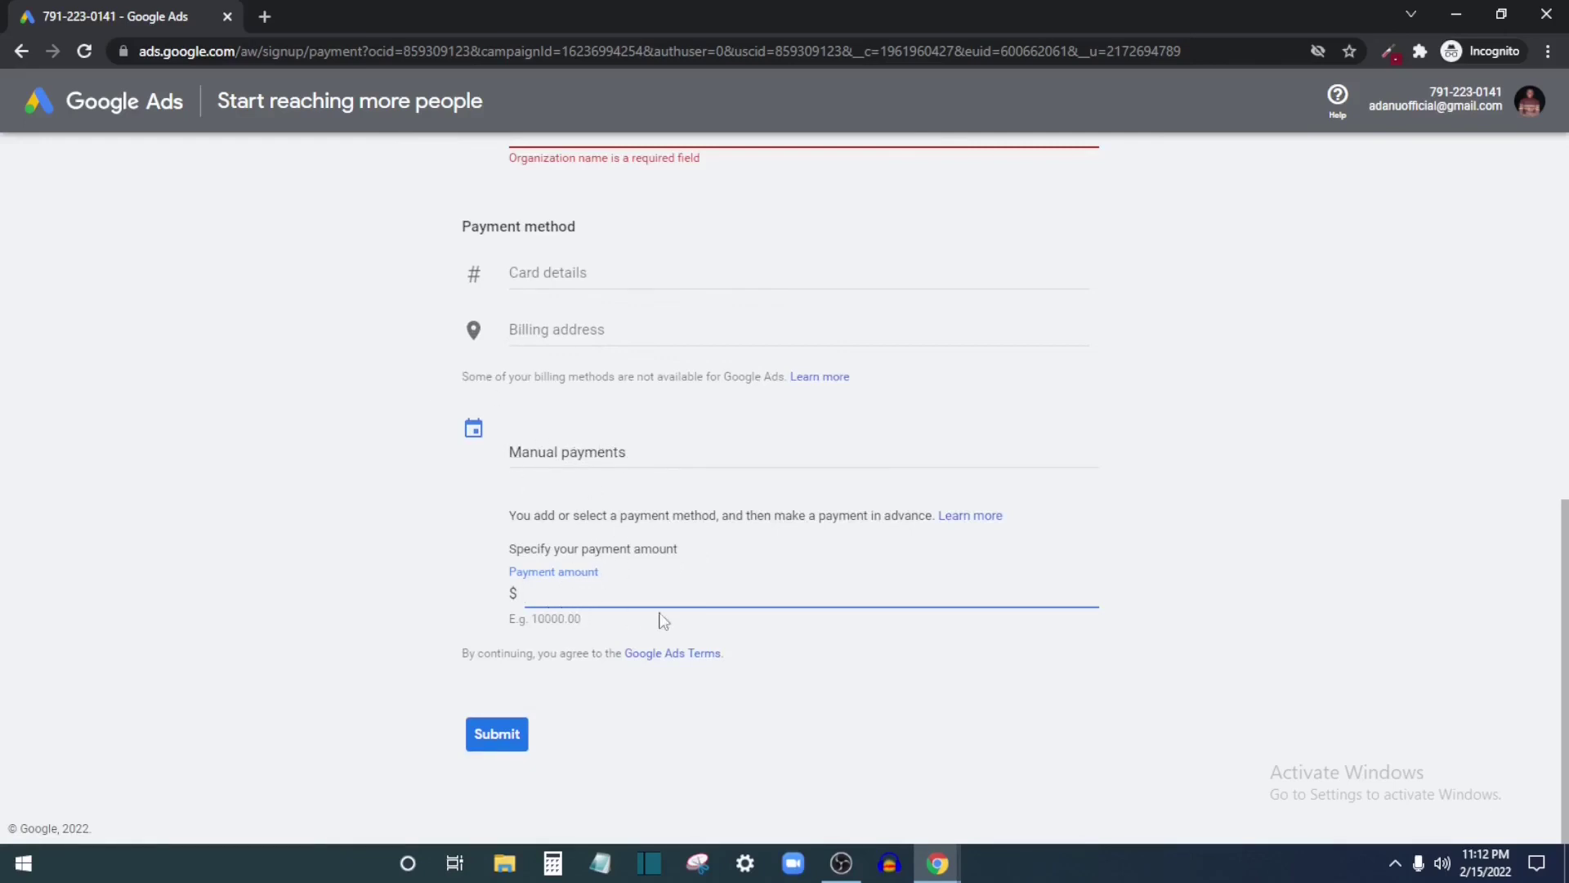
Review the complete payment info form, from the billing country and time zone through to the manual payment section and submission.
scroll(621, 491, up, 7)
scroll(611, 428, up, 2)
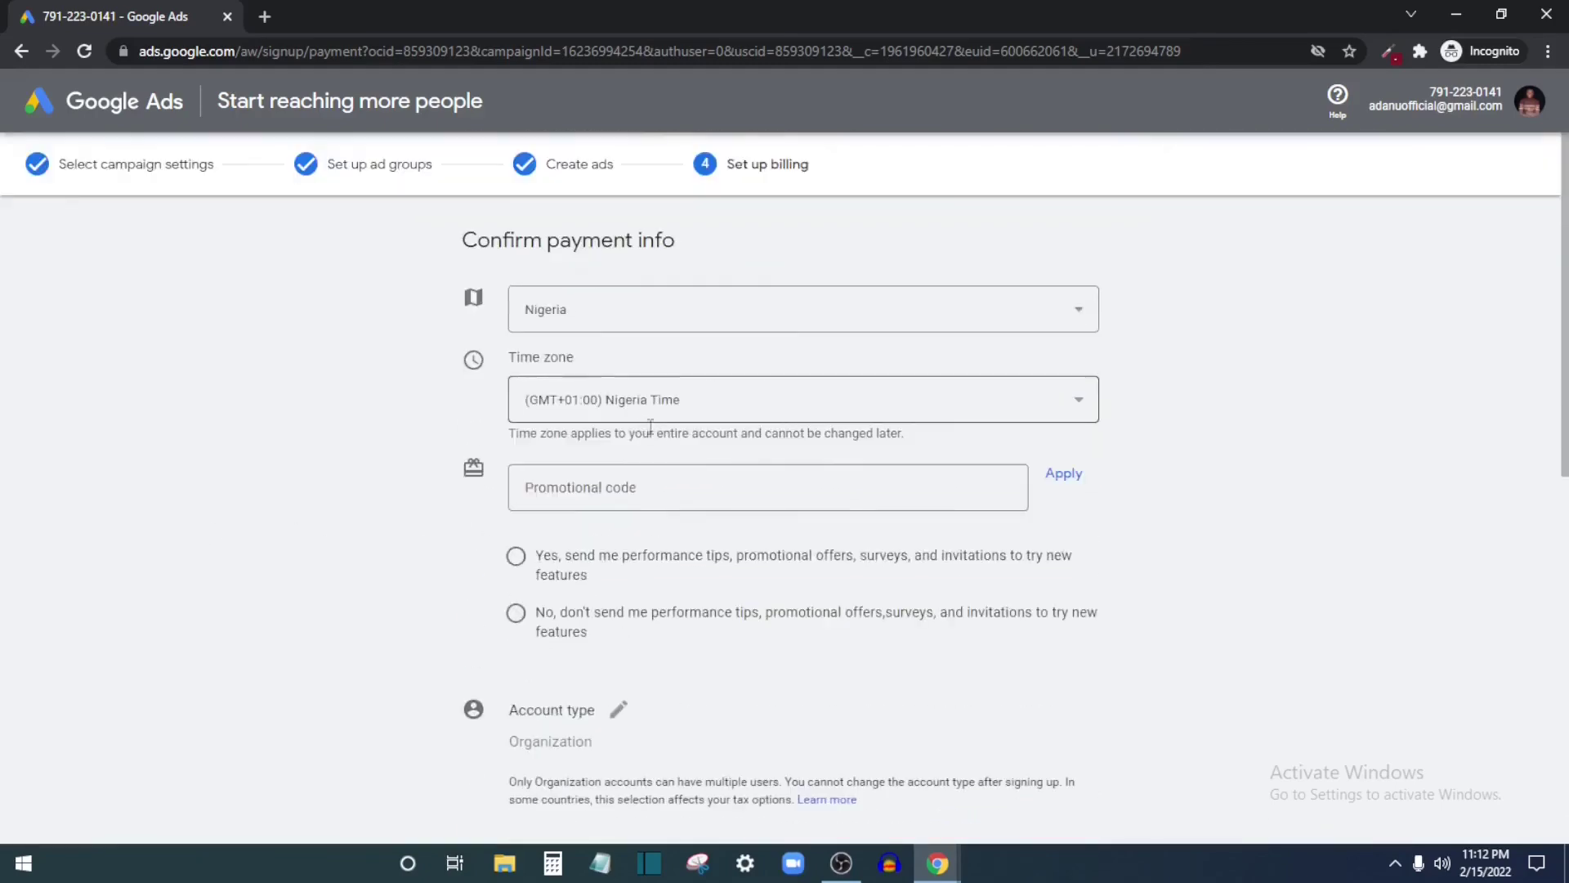
scroll(684, 572, down, 5)
scroll(719, 502, down, 4)
scroll(724, 346, up, 3)
scroll(724, 345, up, 7)
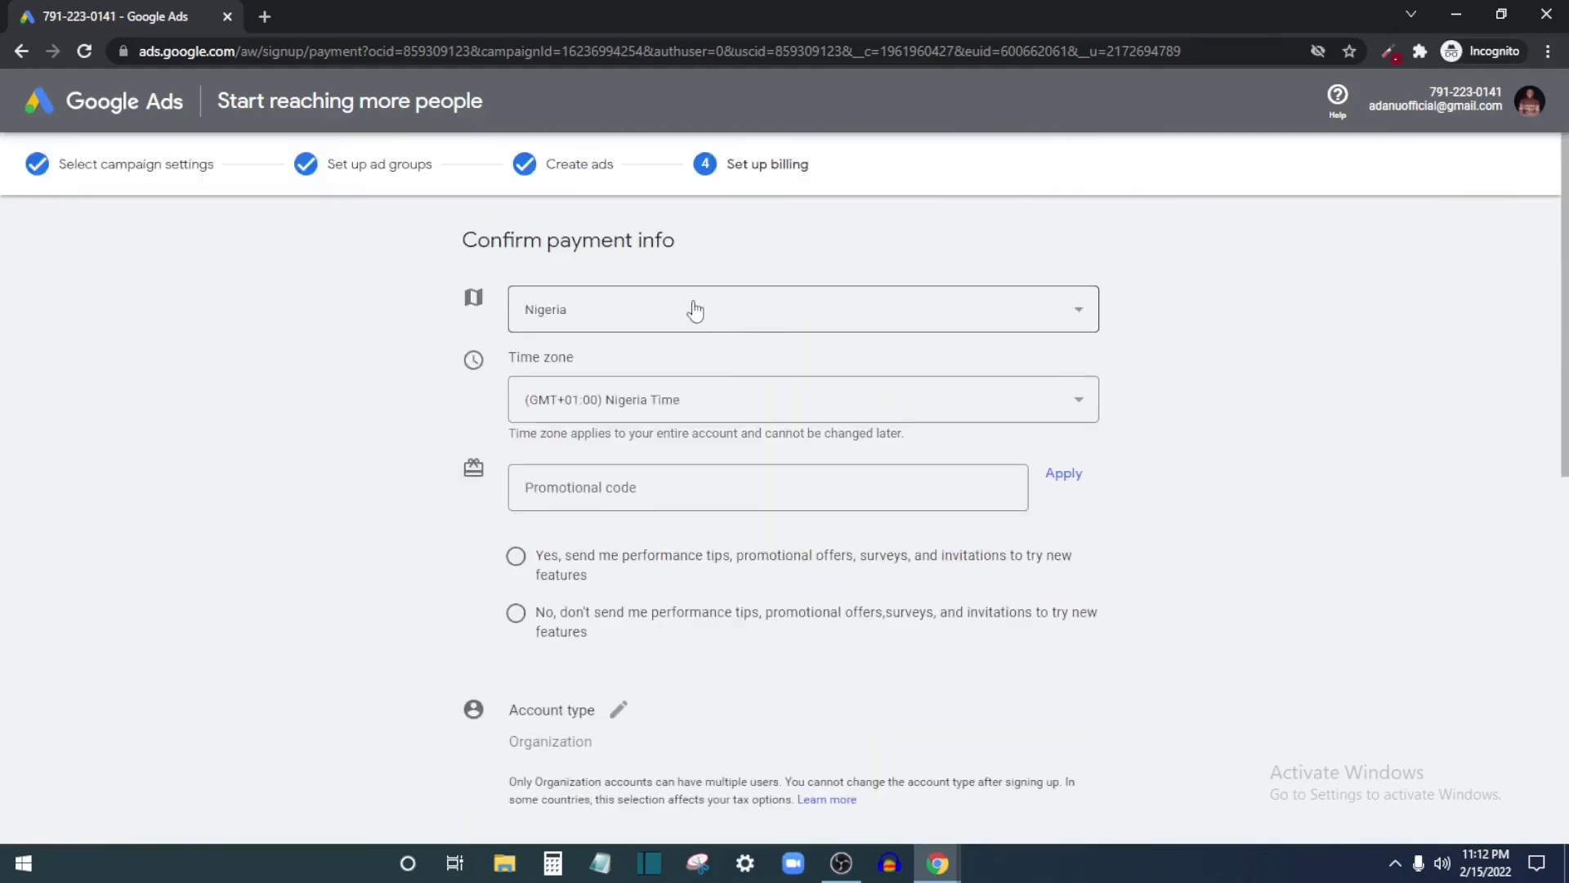
scroll(694, 308, down, 10)
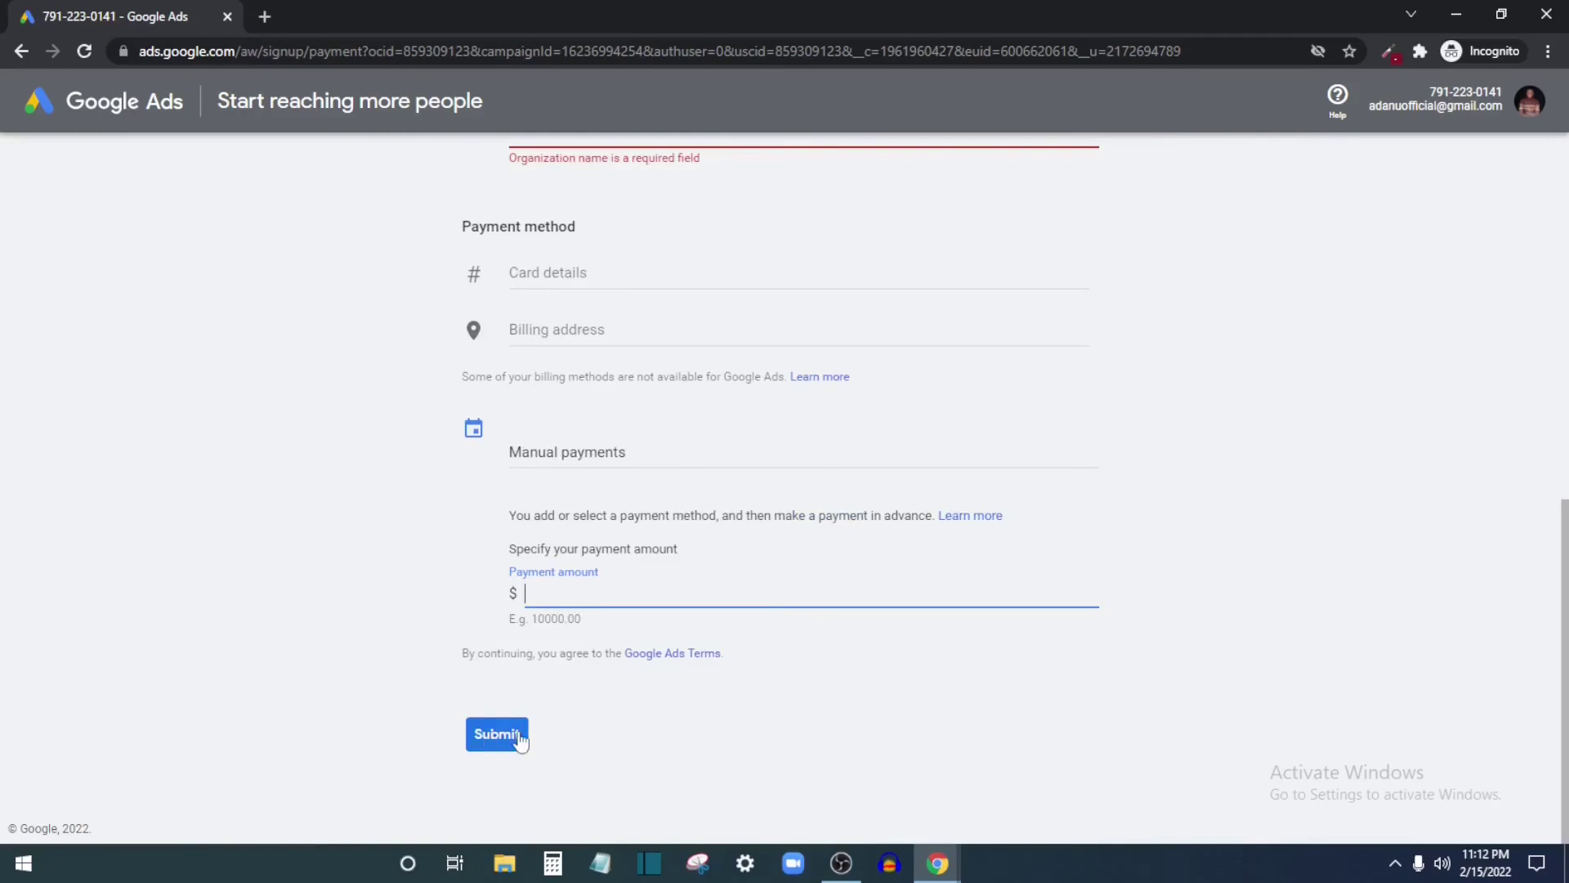
scroll(639, 482, up, 8)
scroll(640, 478, up, 2)
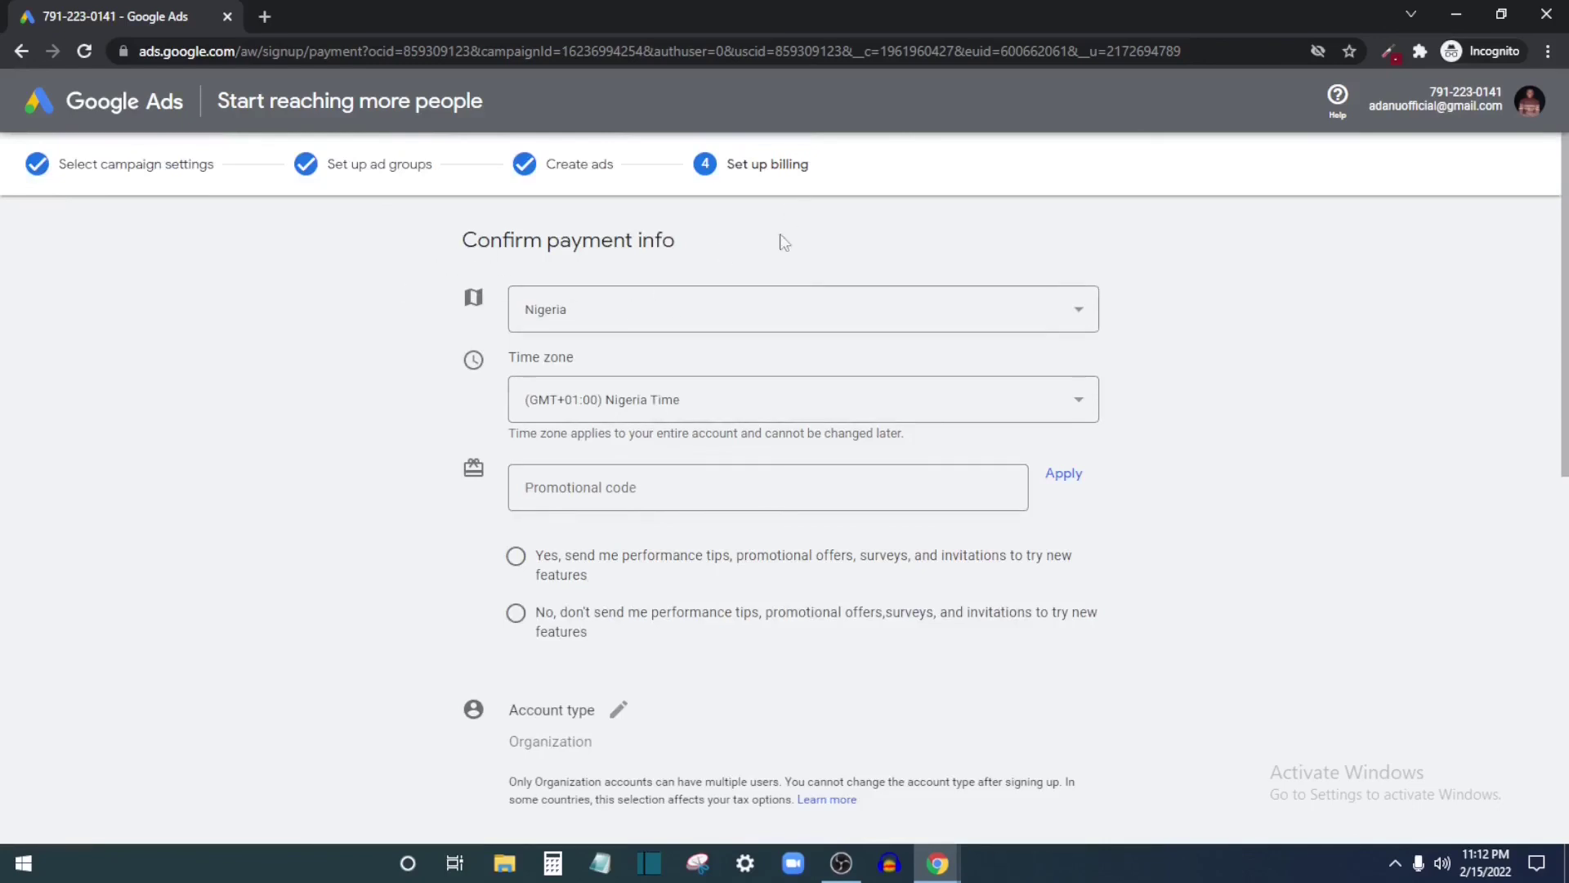
scroll(809, 621, down, 3)
scroll(655, 553, up, 3)
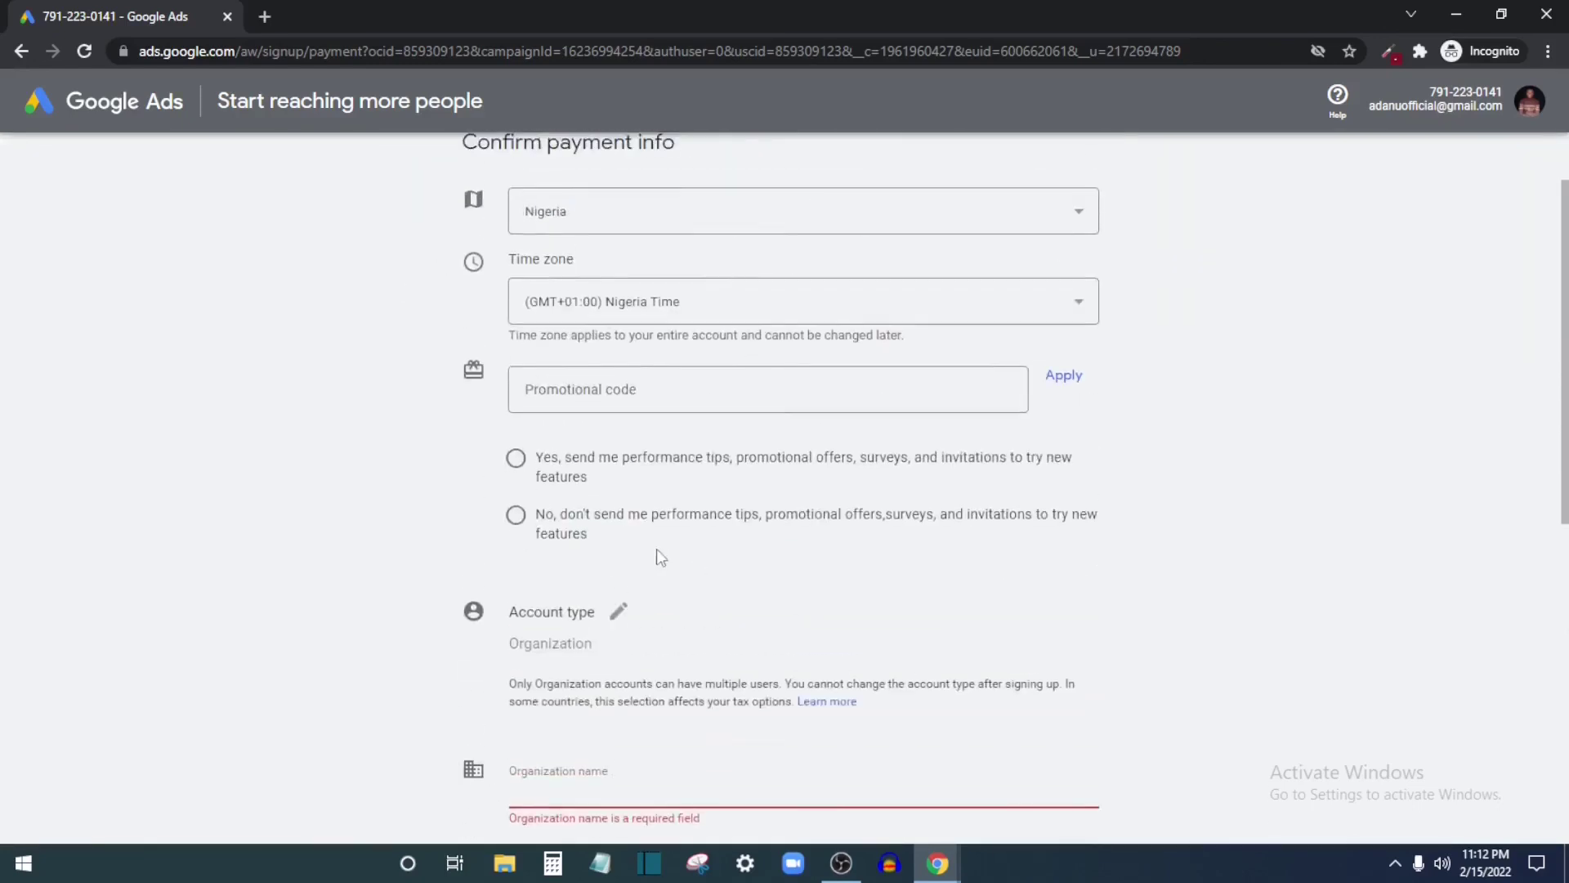